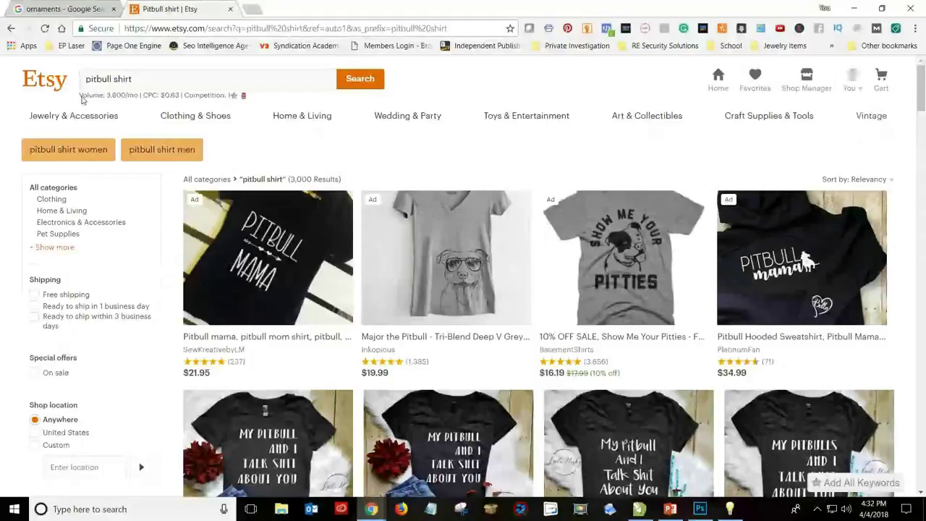
Step: Highlight the monthly search volume for "pitbull shirt" on Etsy and close the Etsy page
left_click_drag(82, 97, 138, 102)
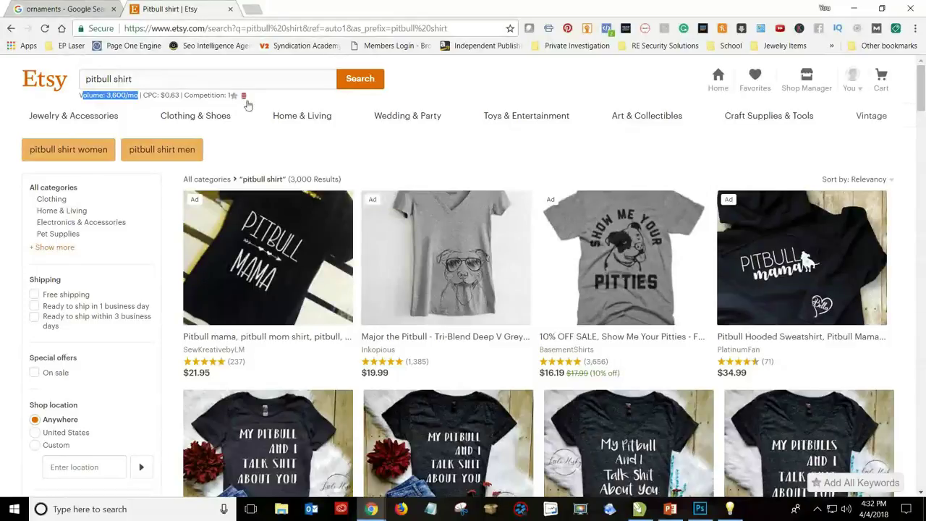
left_click(373, 153)
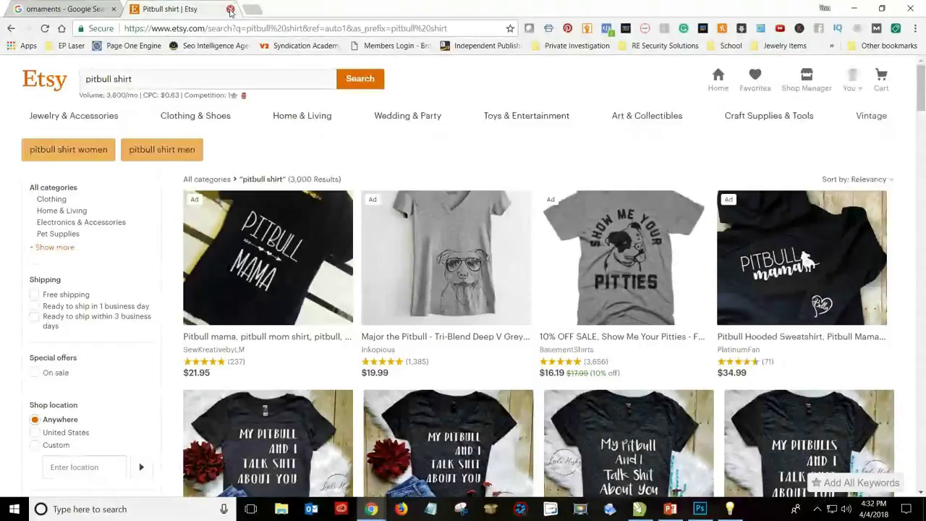
key("ctrl+w")
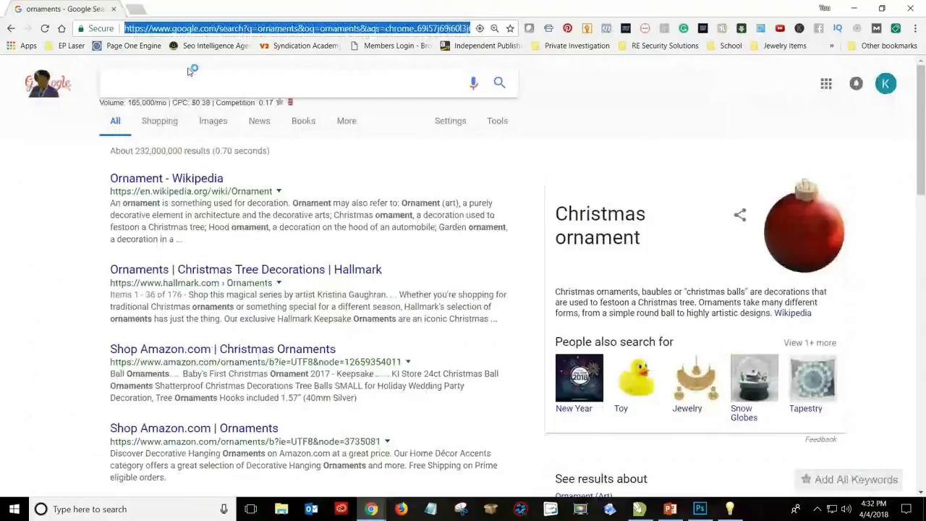
left_click(263, 299)
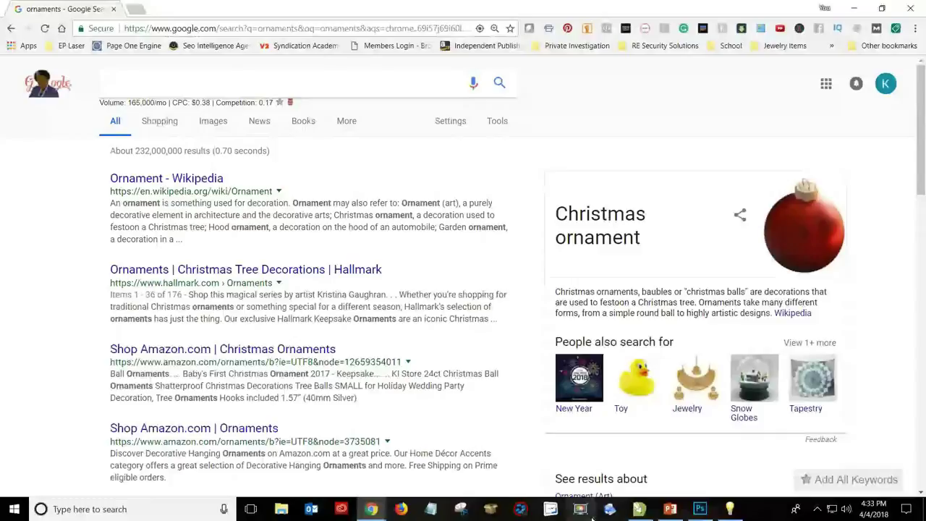
Step: Switch to Power Suggest Pro and maximize its window
mouse_move(358, 514)
key("alt+Tab")
key("alt+Tab")
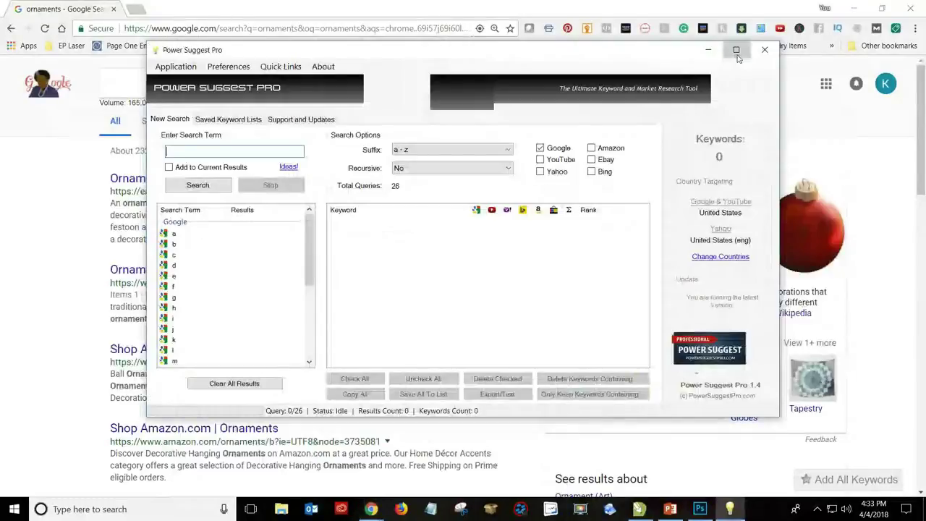
left_click(736, 50)
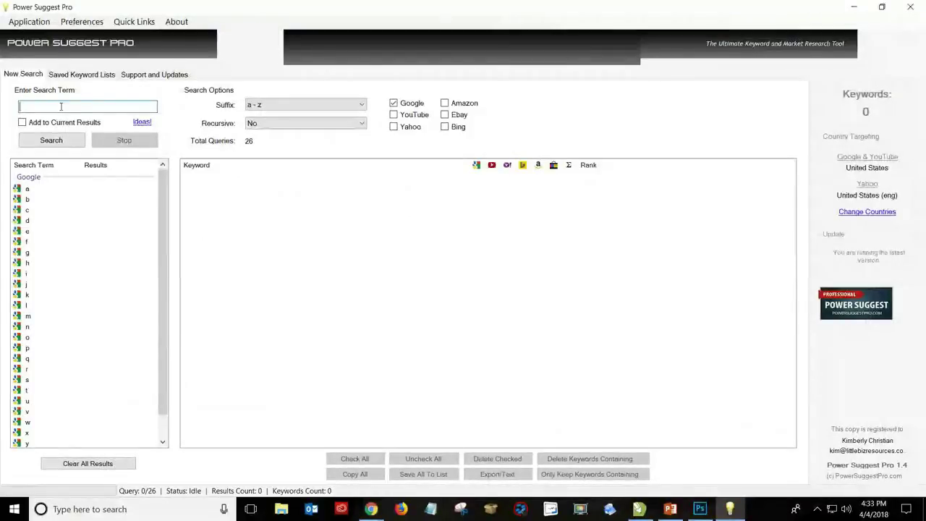
Step: Run a keyword search for "*ornaments" with the a - z suffix across Google, YouTube and Amazon
type("\"")
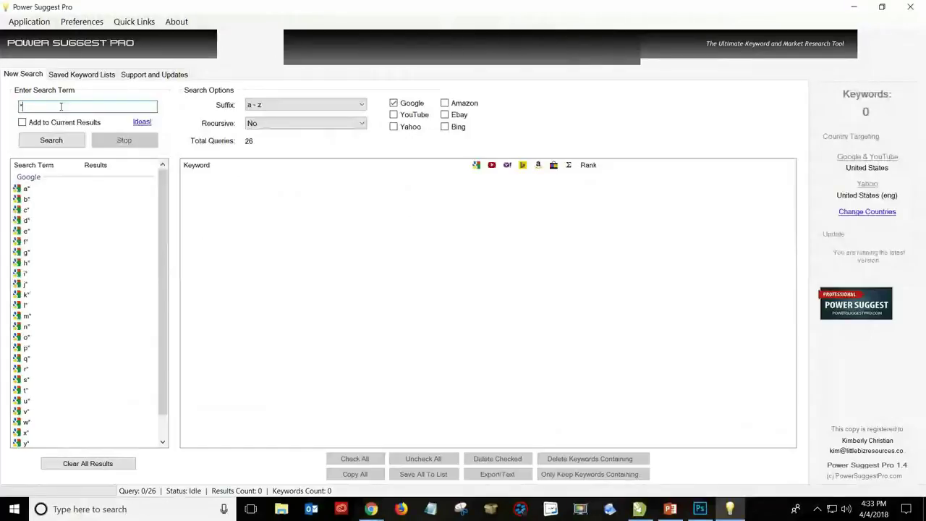
type("ornaments")
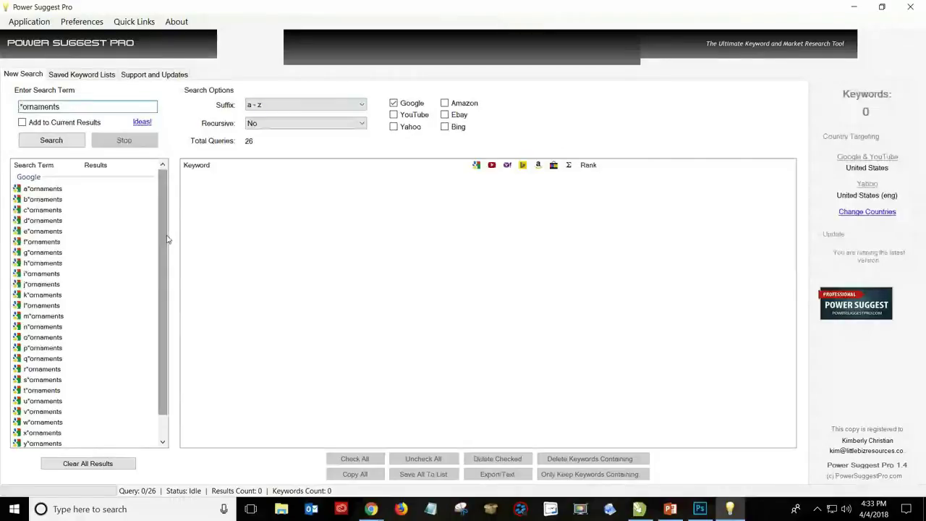
mouse_move(167, 239)
left_mouse_down()
mouse_move(167, 273)
mouse_move(166, 247)
left_mouse_up()
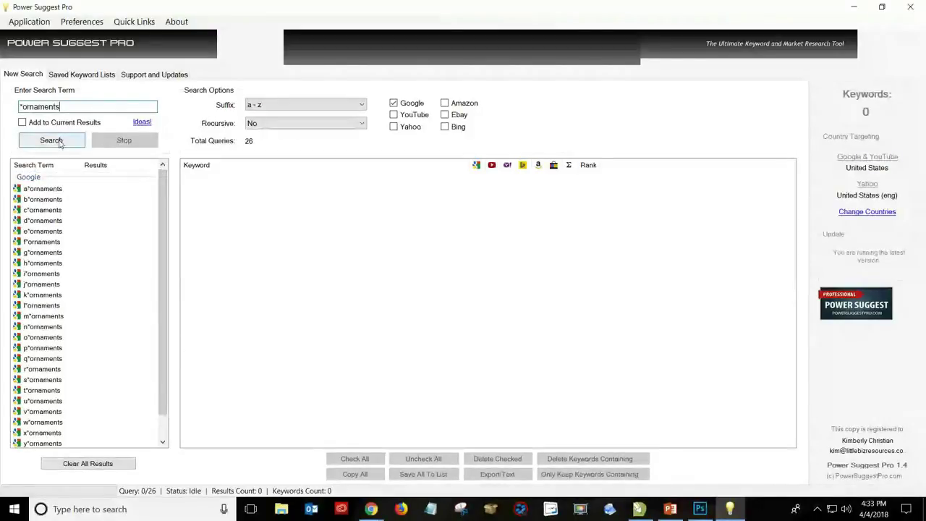
left_click(395, 116)
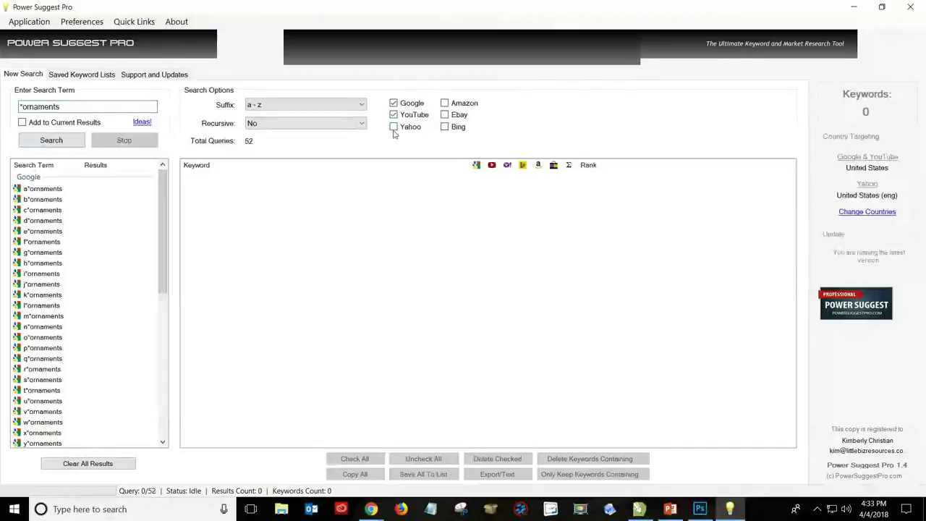
left_click(445, 104)
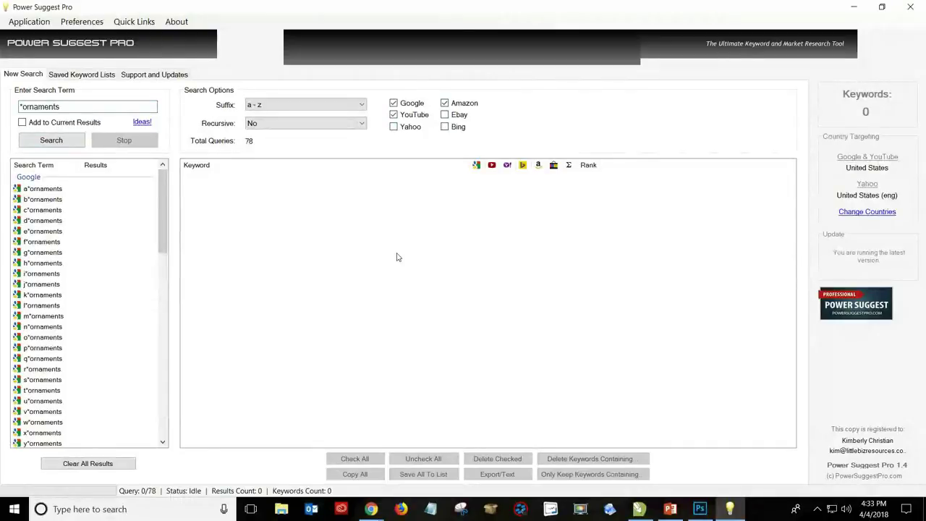
left_click(52, 144)
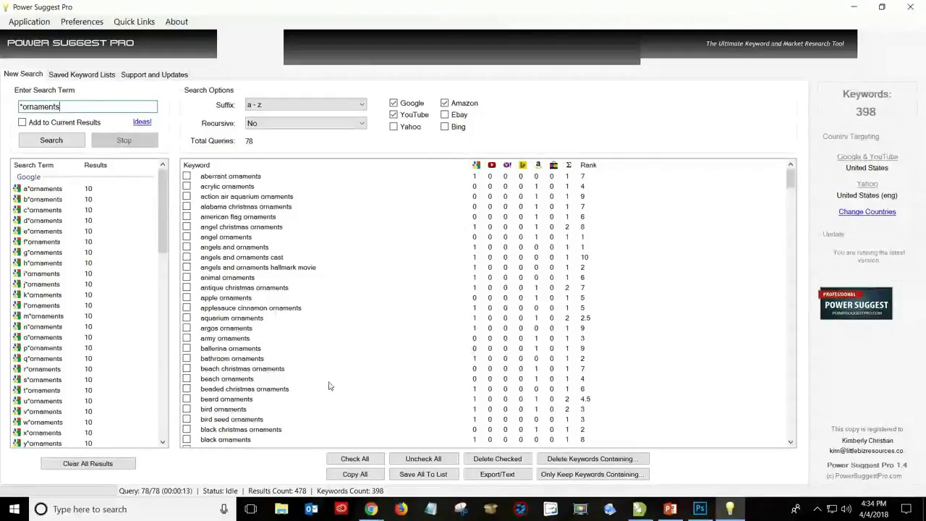
Step: Examine the full list of ornament keyword suggestions and highlight "snowman ornaments"
scroll(289, 340, "down", 9)
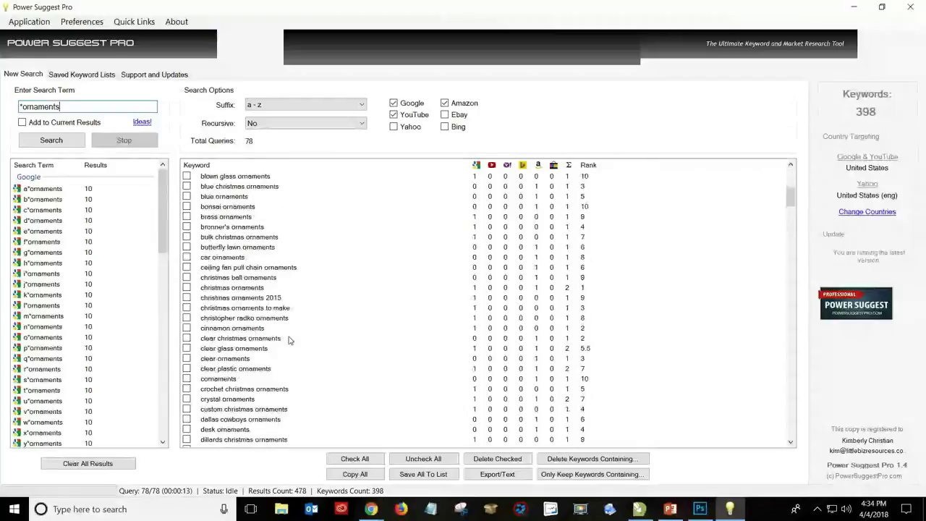
scroll(289, 340, "down", 8)
scroll(256, 332, "down", 17)
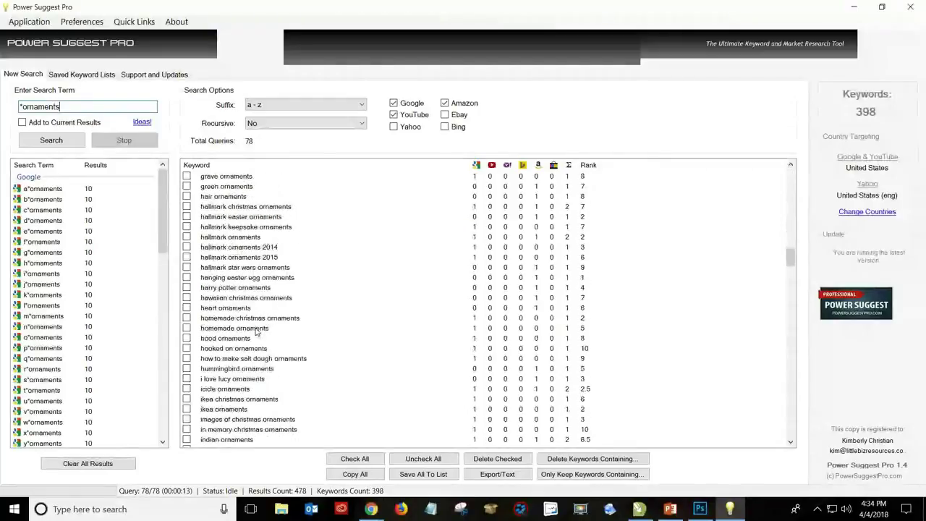
scroll(255, 332, "down", 10)
scroll(256, 333, "down", 11)
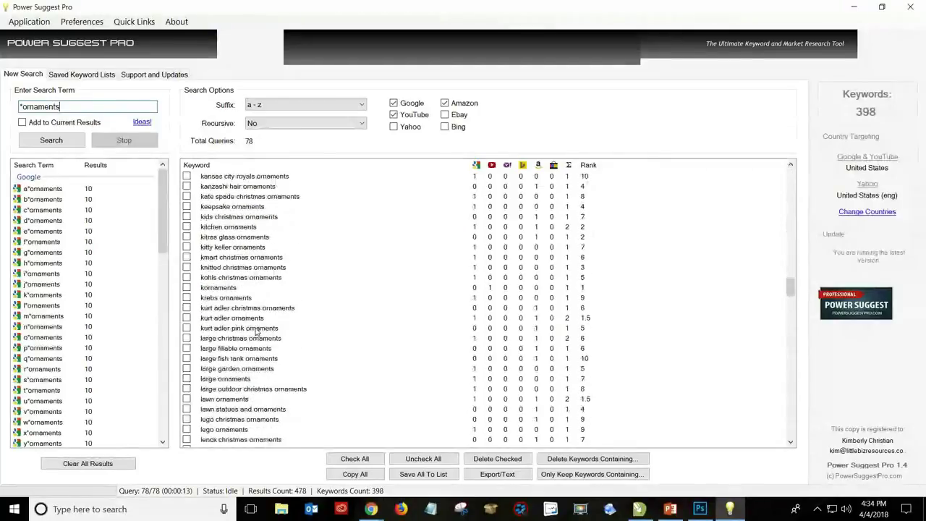
scroll(256, 332, "down", 6)
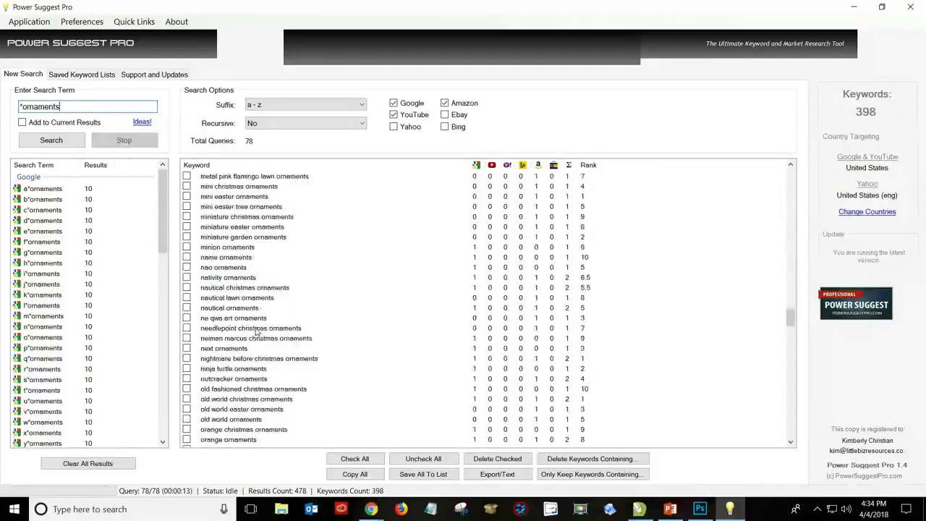
scroll(256, 332, "down", 8)
scroll(255, 333, "down", 8)
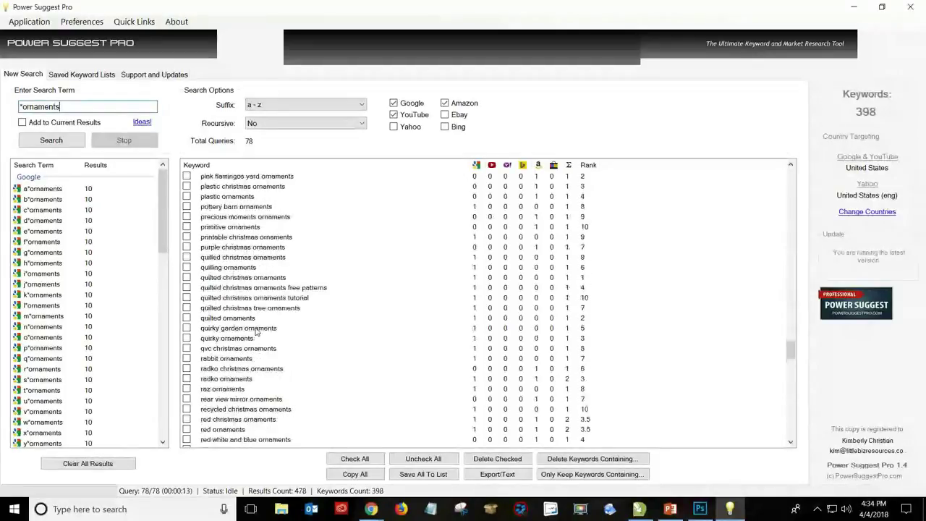
scroll(256, 332, "down", 4)
scroll(256, 332, "down", 6)
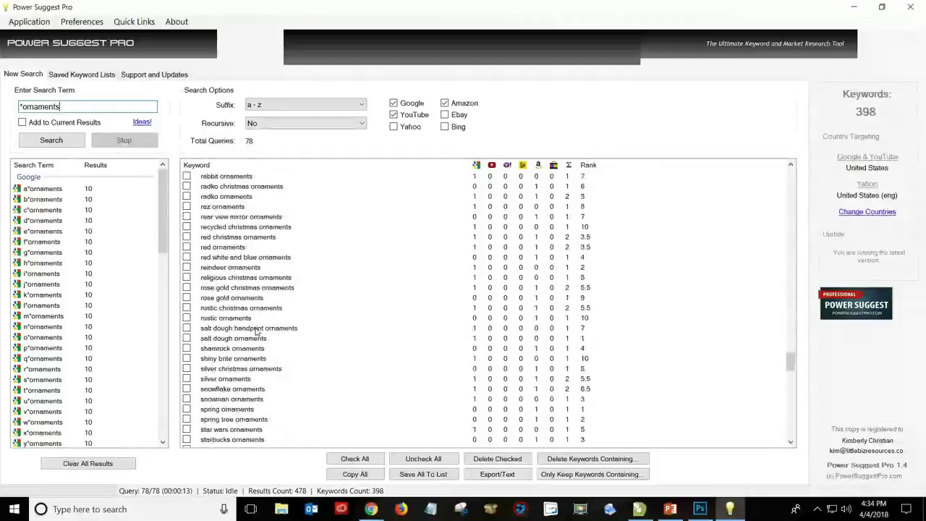
scroll(256, 332, "down", 4)
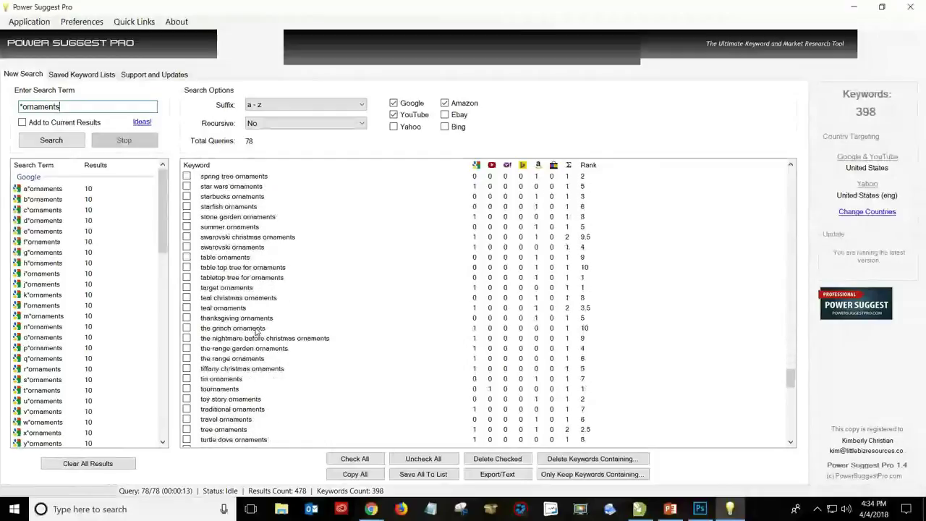
scroll(255, 332, "down", 4)
scroll(255, 332, "down", 7)
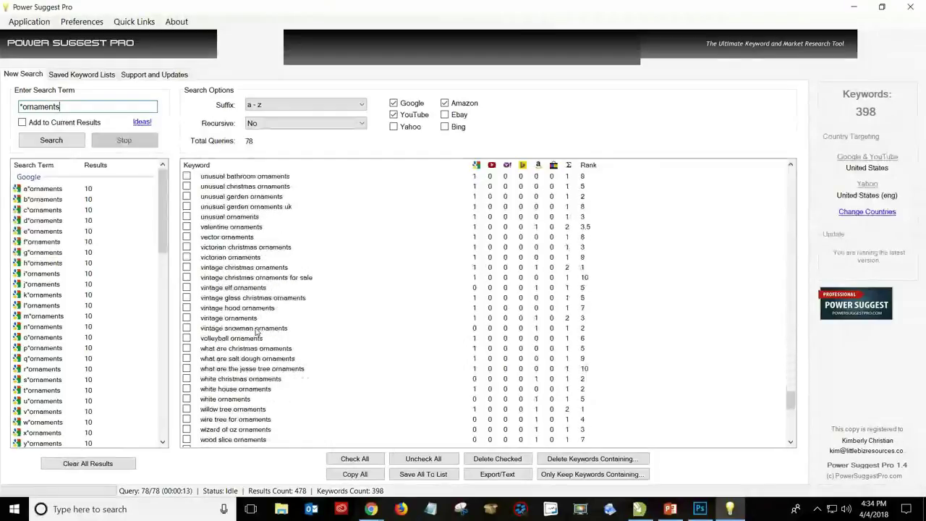
scroll(256, 332, "down", 5)
scroll(255, 332, "down", 9)
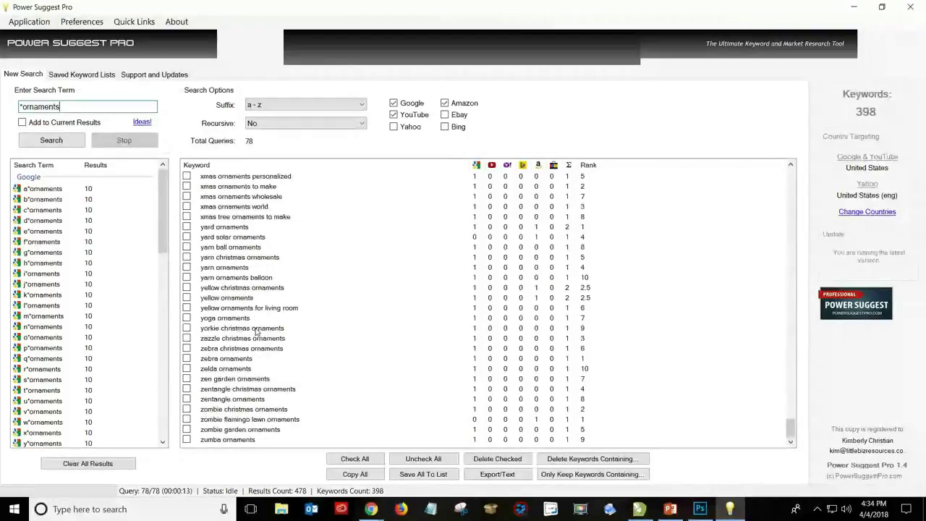
scroll(255, 332, "up", 1)
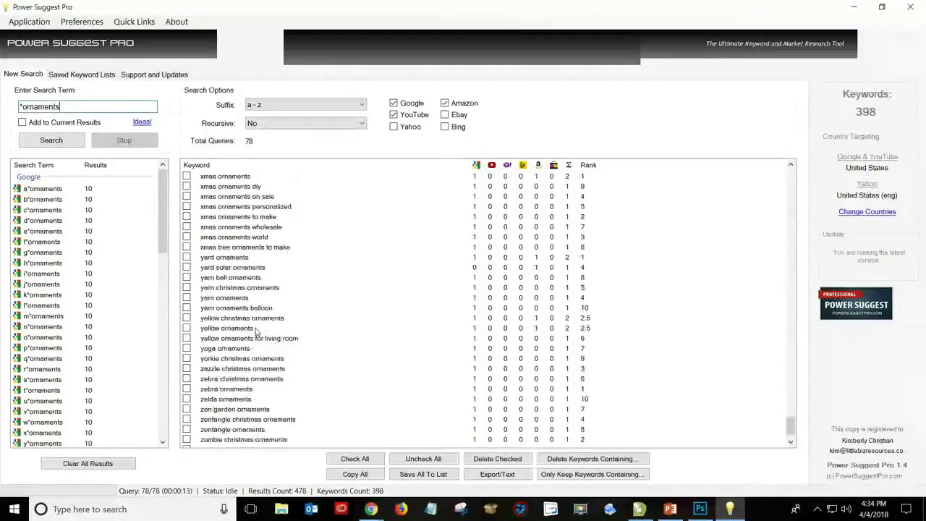
scroll(256, 332, "up", 4)
scroll(256, 333, "up", 7)
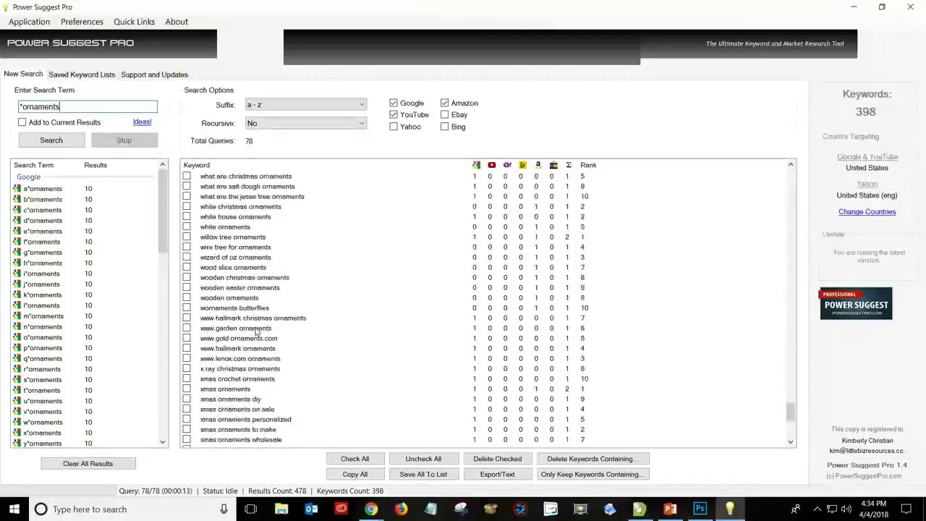
scroll(256, 332, "up", 3)
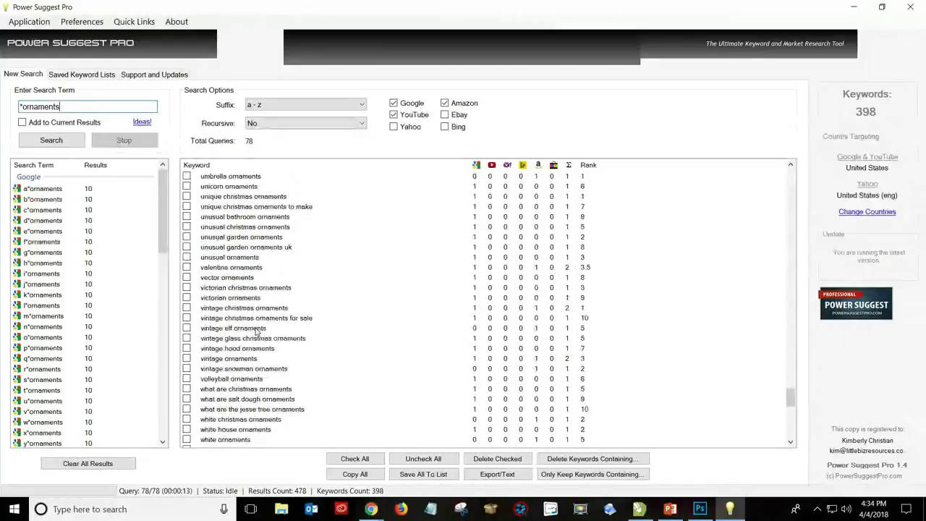
scroll(255, 332, "up", 3)
scroll(255, 332, "up", 8)
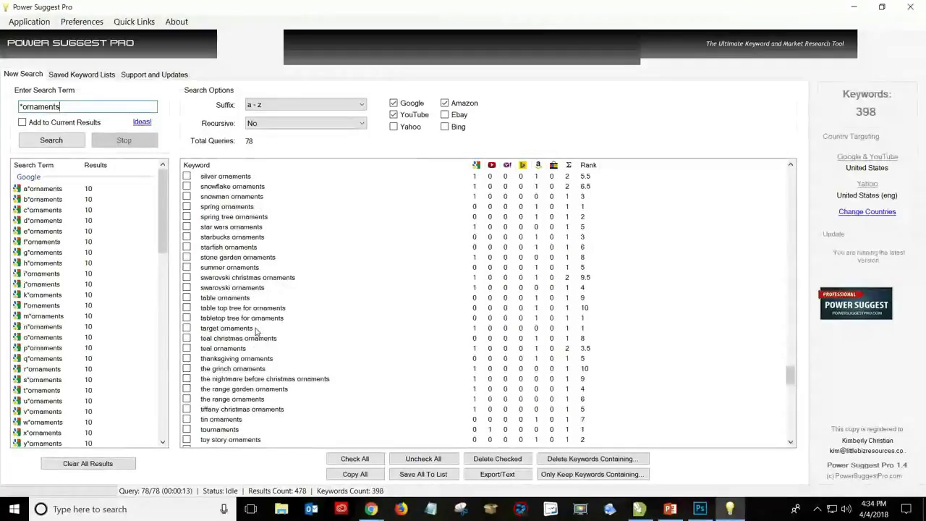
left_click(207, 189)
left_click(257, 196)
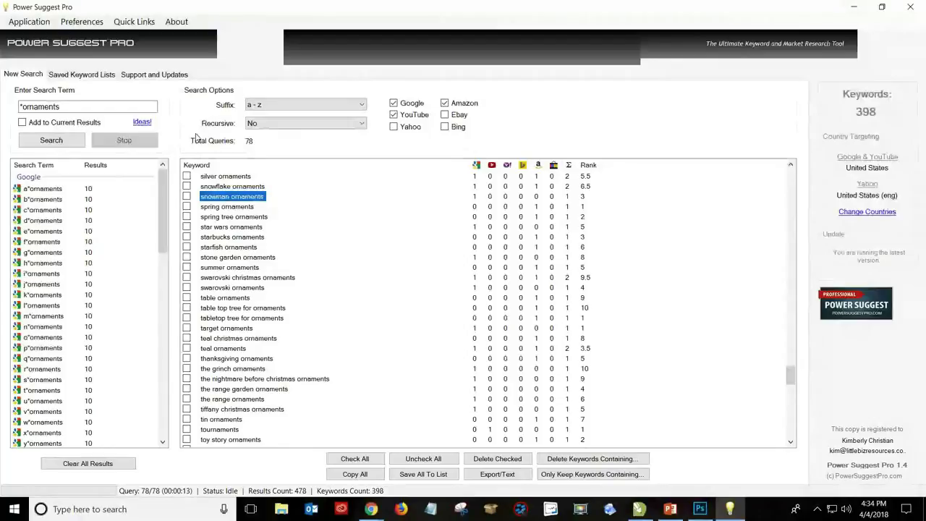
Step: Switch to the Google page in Chrome and enter "apple or" to view search suggestions with their volumes
left_click(854, 6)
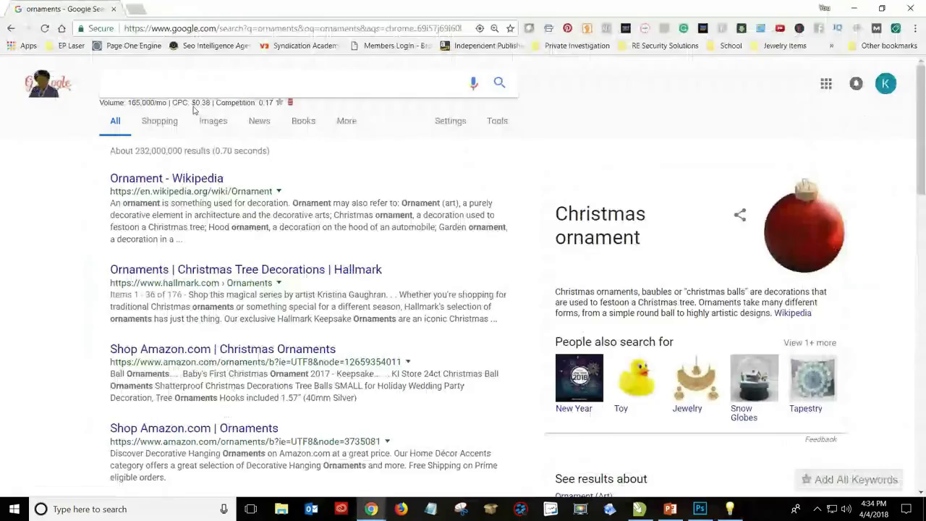
left_click(175, 82)
key("alt+Tab")
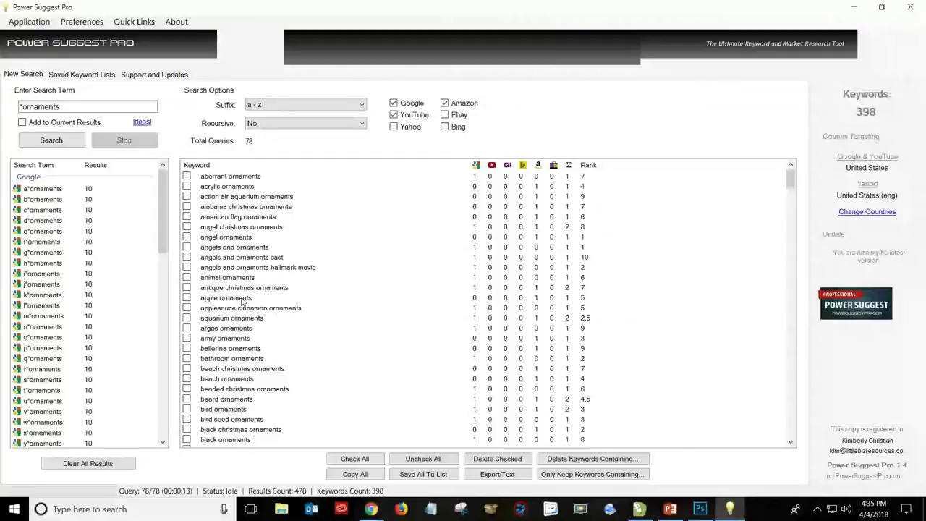
key("alt+Tab")
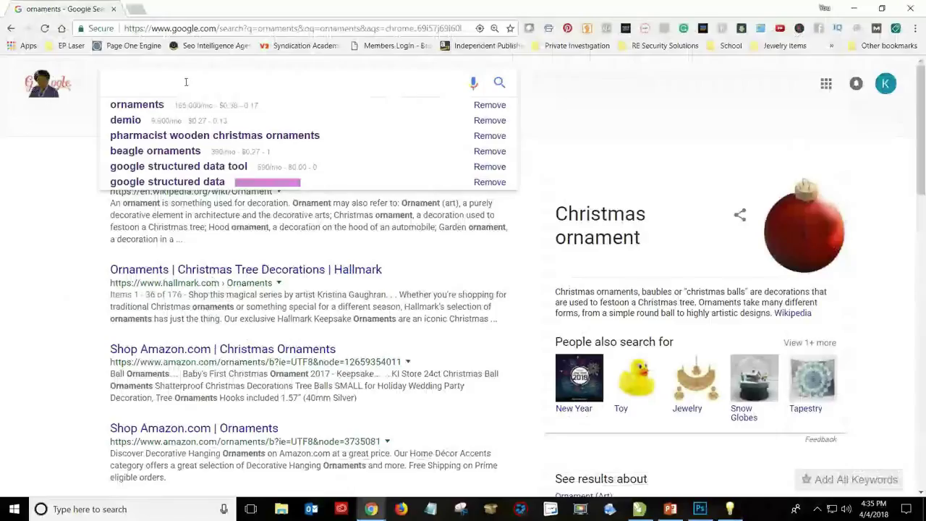
type("apple")
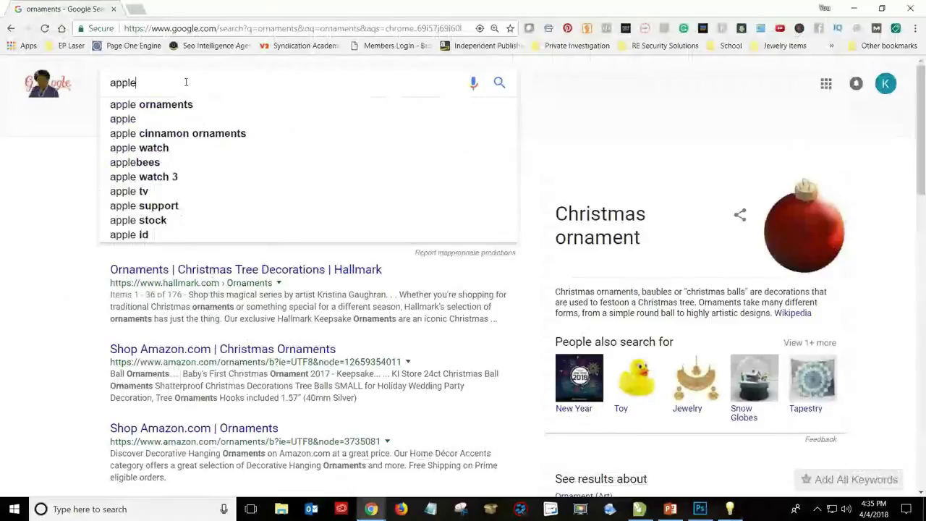
type(" or")
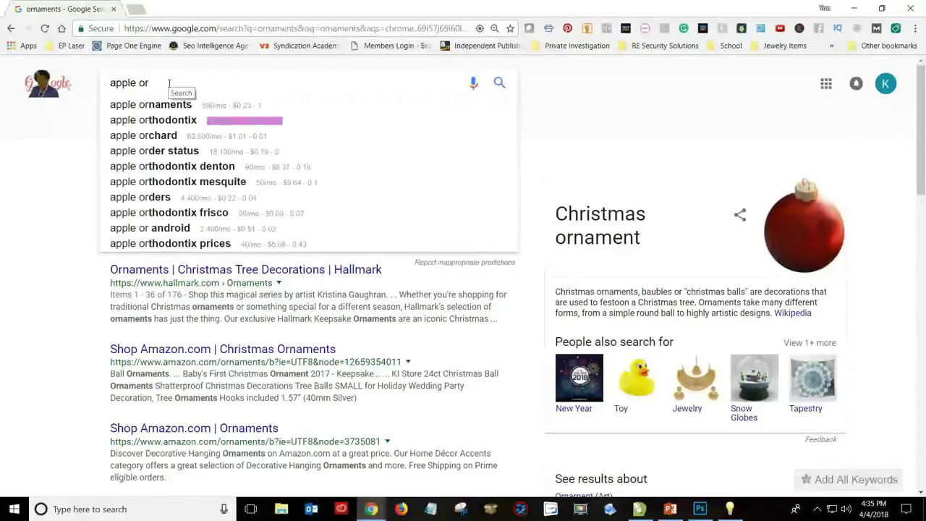
Step: Switch to Power Suggest Pro and look further through the ornament keyword suggestions
key("alt+Tab")
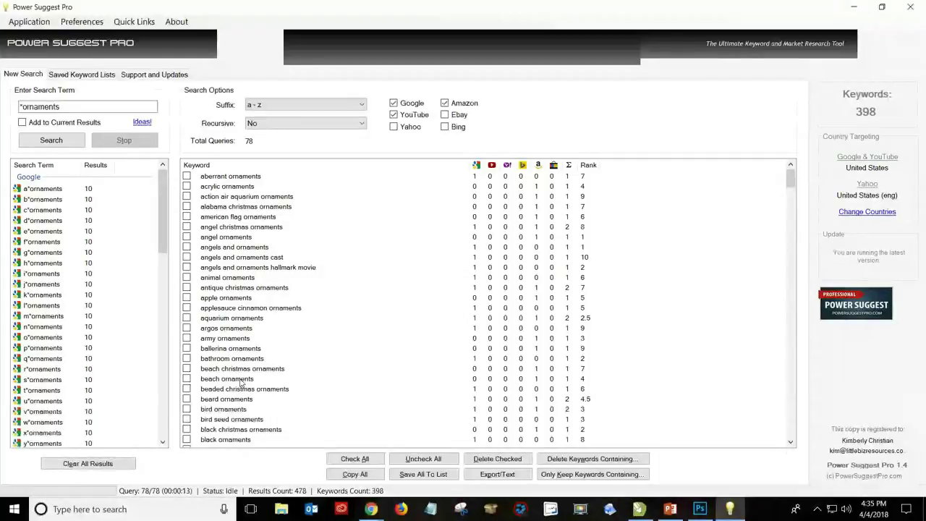
scroll(243, 394, "down", 3)
scroll(244, 394, "down", 4)
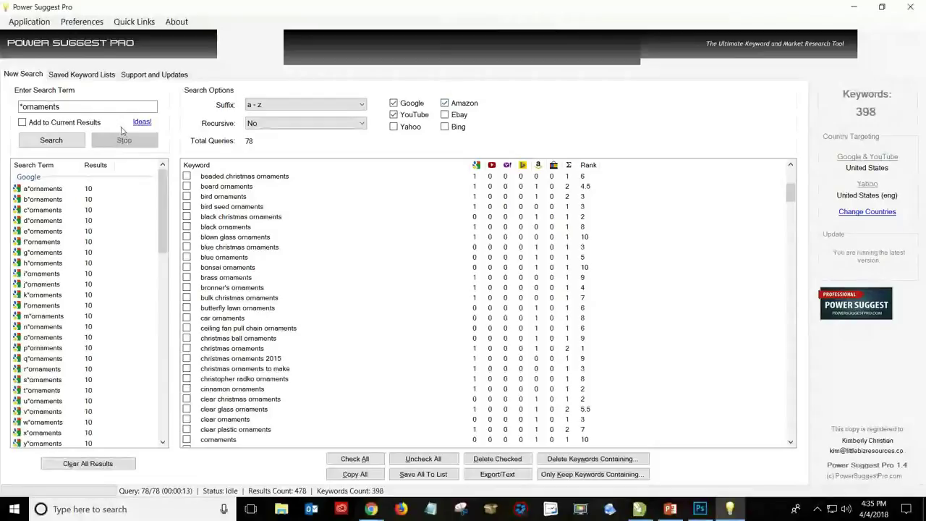
Step: Clear the ornament results and run a keyword search for "*shirt" with the a - z suffix on Amazon only
double_click(21, 108)
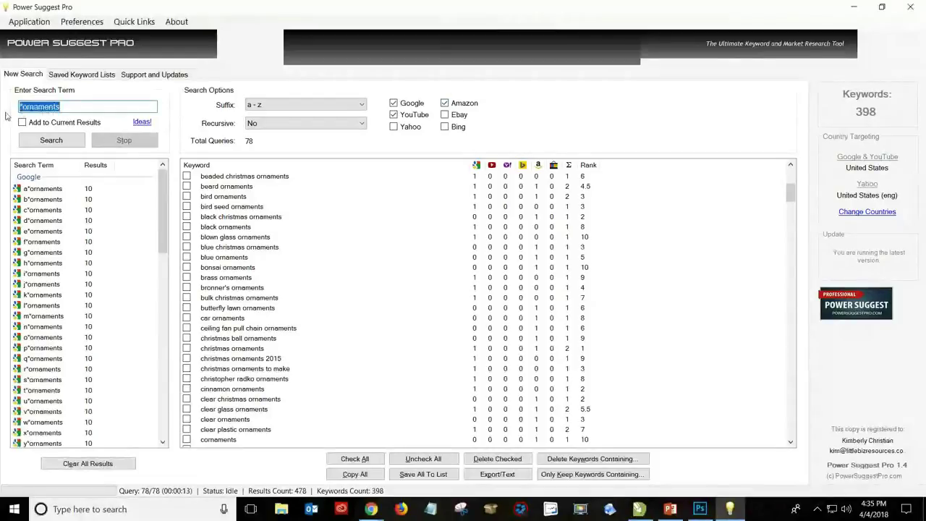
type("*shirt")
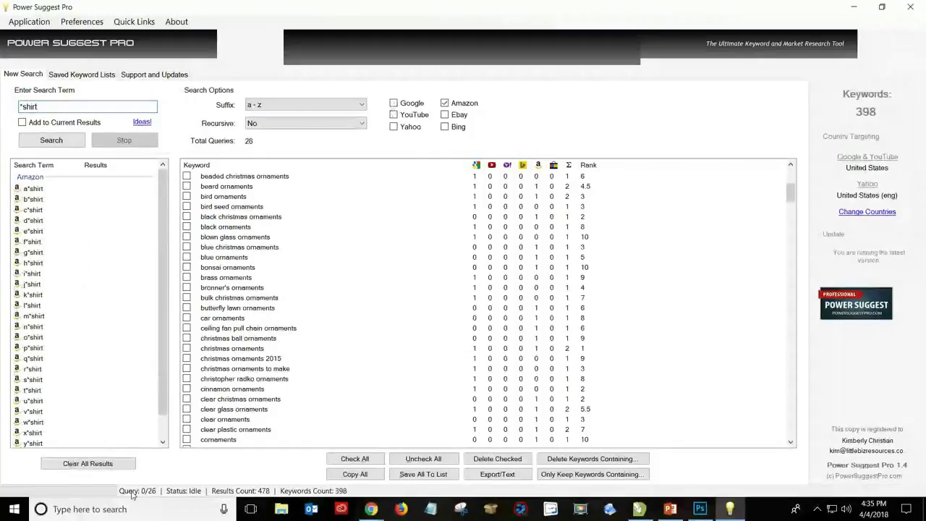
left_click(88, 464)
type("*")
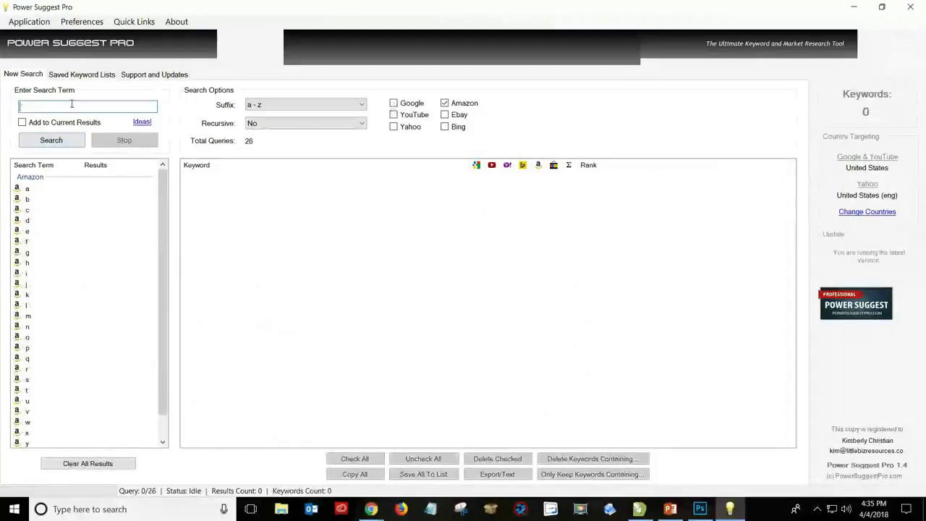
type("shirt")
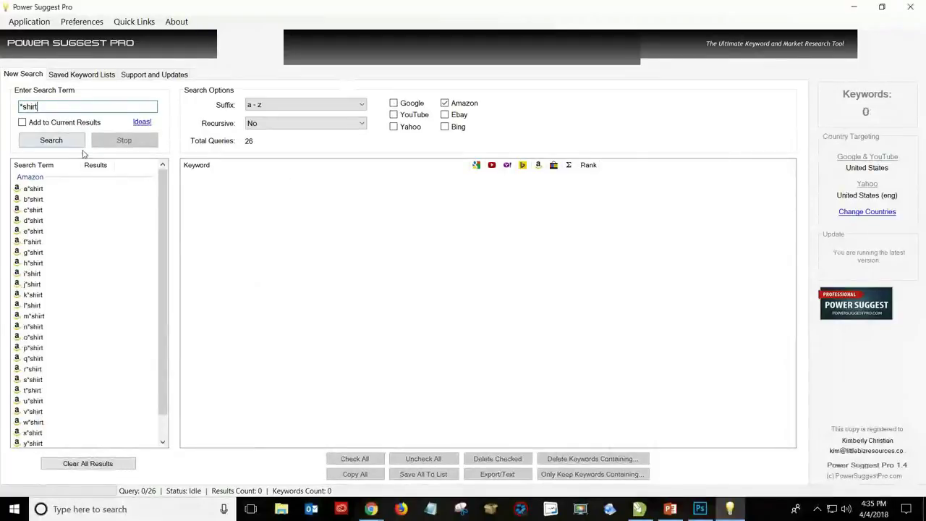
left_click(52, 141)
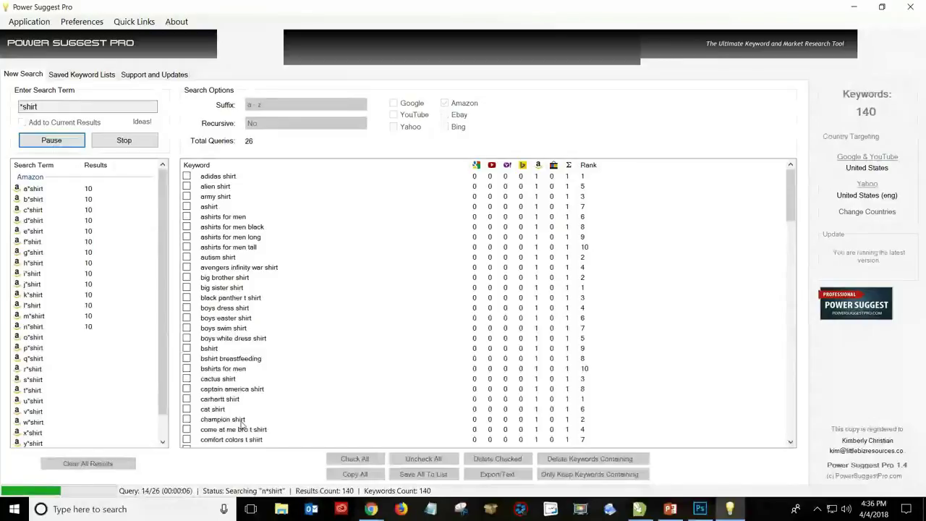
Step: Browse the shirt keyword suggestions, highlighting "cat shirt" and "cubs shirt"
scroll(242, 424, "down", 3)
scroll(238, 378, "down", 3)
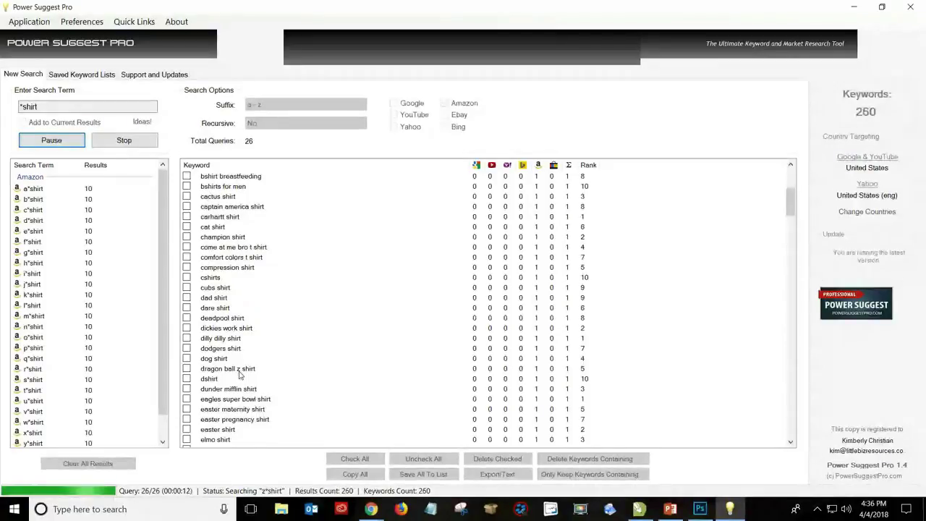
left_click(210, 228)
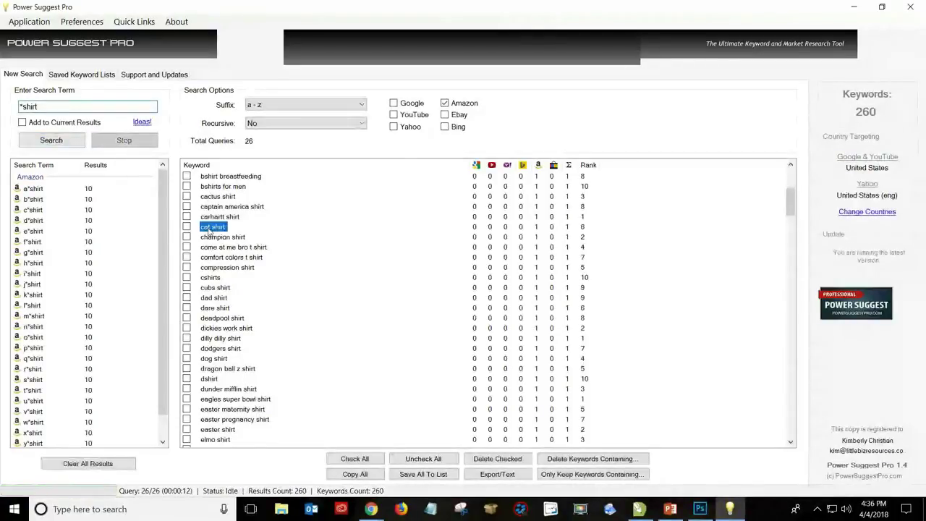
left_click(249, 290)
scroll(252, 298, "down", 3)
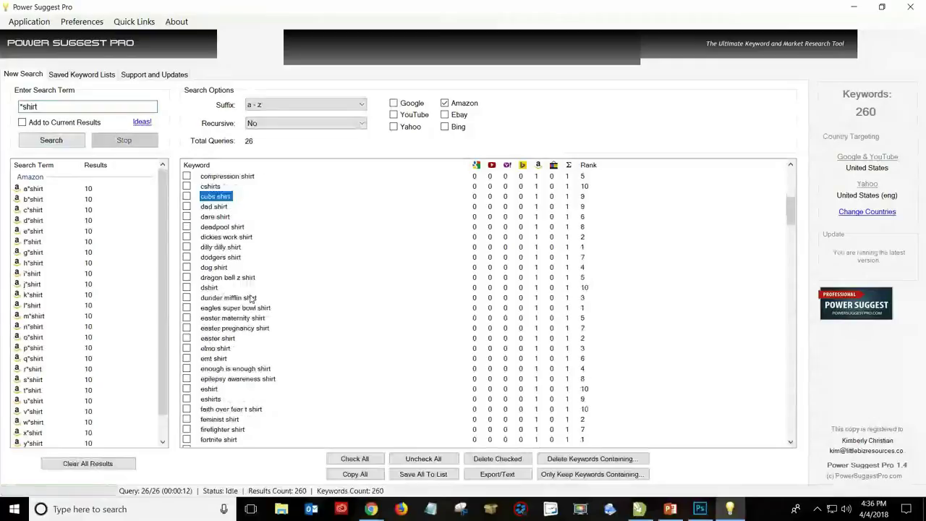
scroll(252, 298, "down", 4)
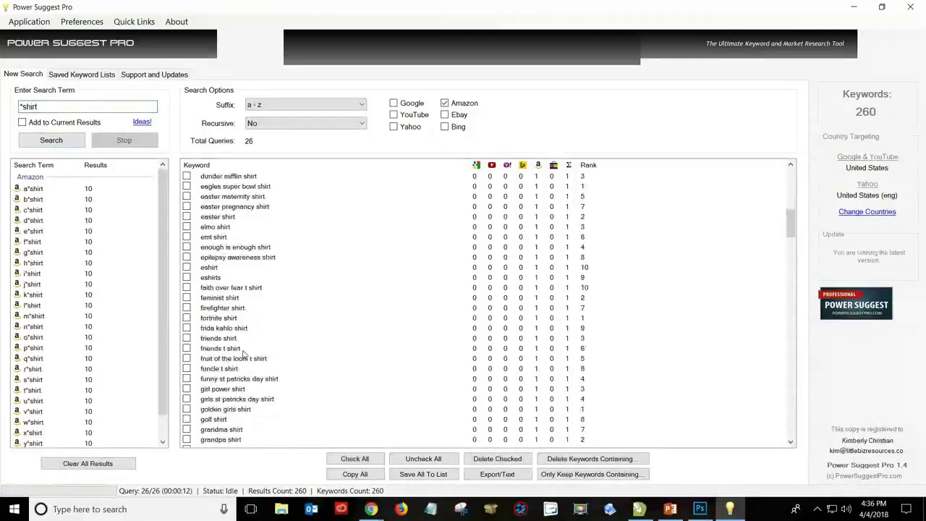
scroll(244, 353, "down", 3)
Step: Set Google as the only search source and enter "what is the best" as the search term
left_click(58, 107)
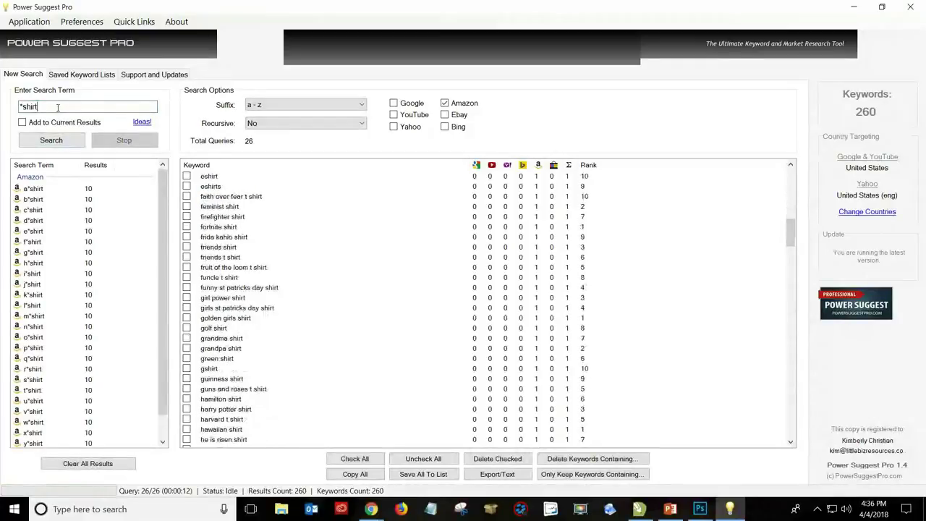
left_click(394, 103)
left_click(445, 104)
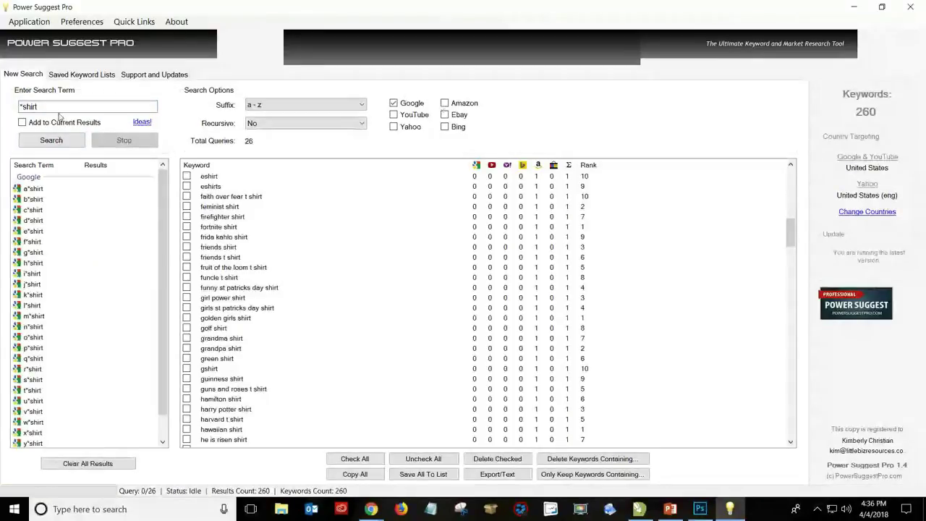
left_click_drag(60, 112, 2, 119)
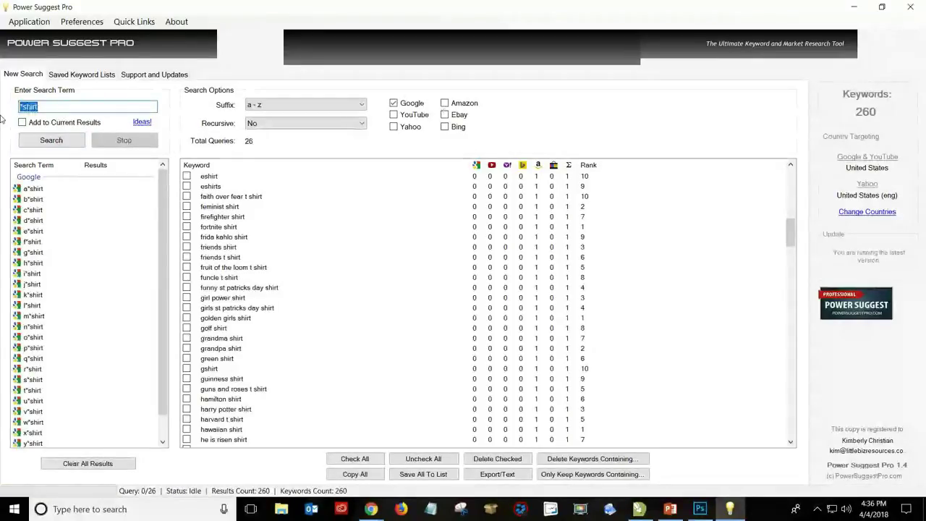
type("what is ")
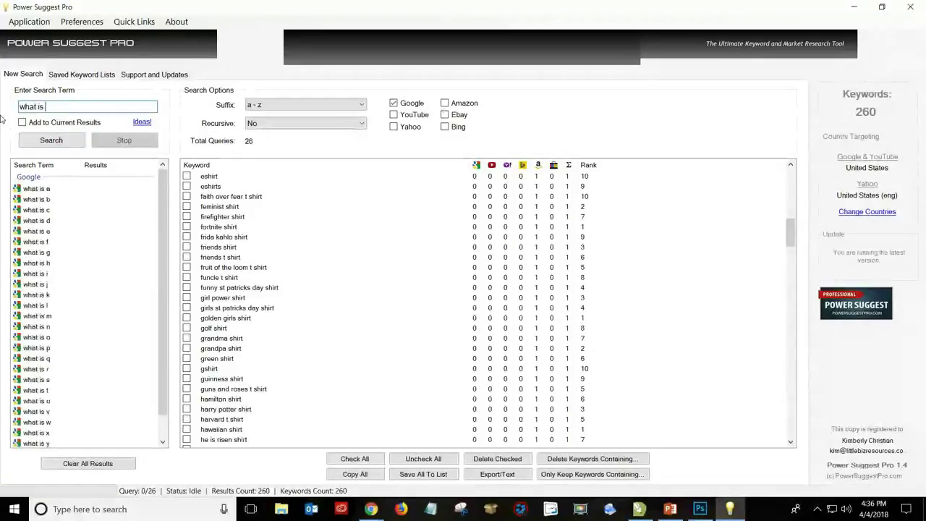
type("the bes")
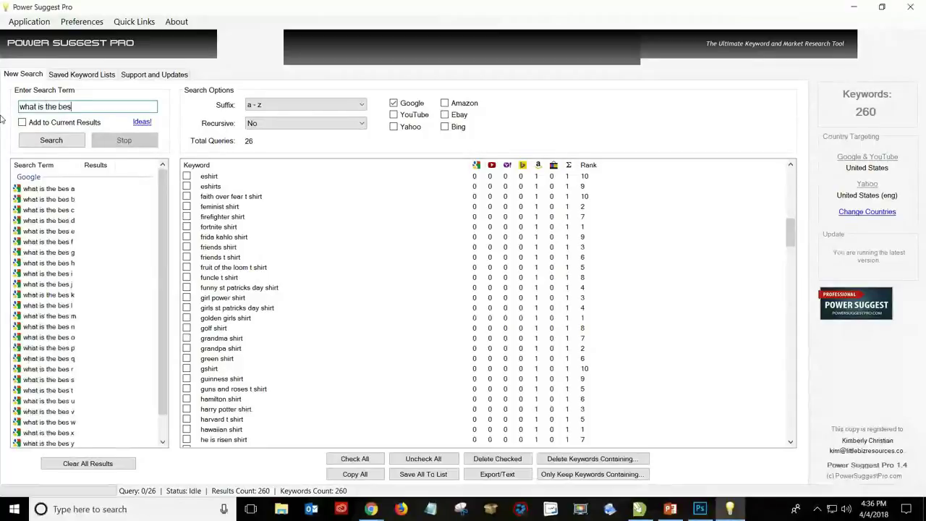
type("t")
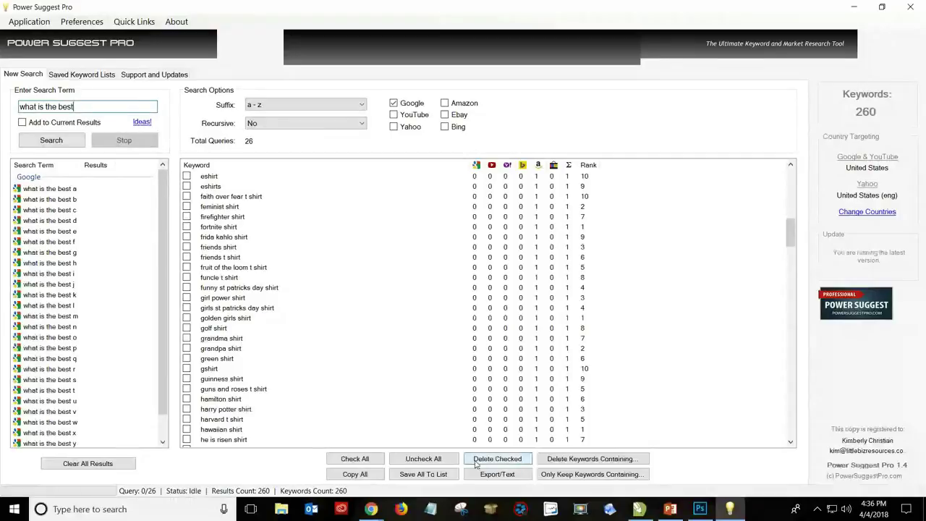
Step: Clear the shirt results, run the "what is the best" keyword search and look through its suggestions
left_click(369, 459)
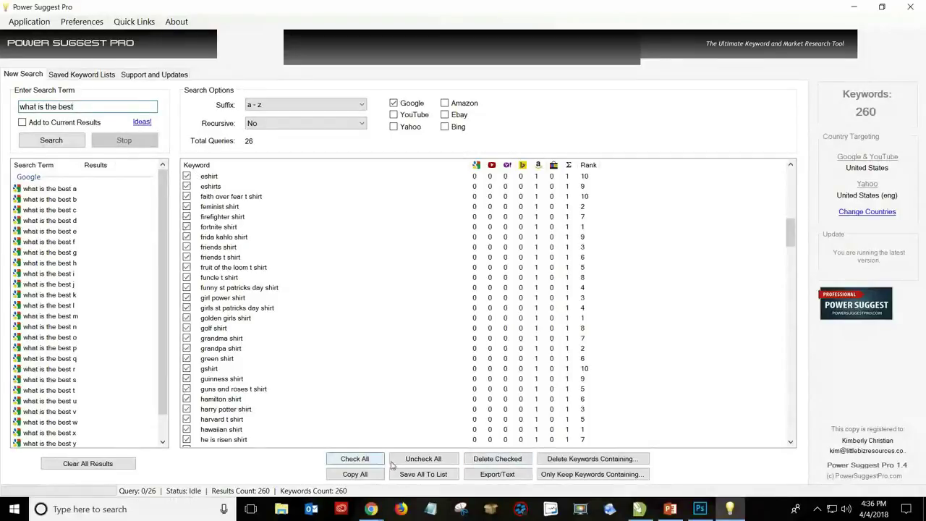
left_click(77, 464)
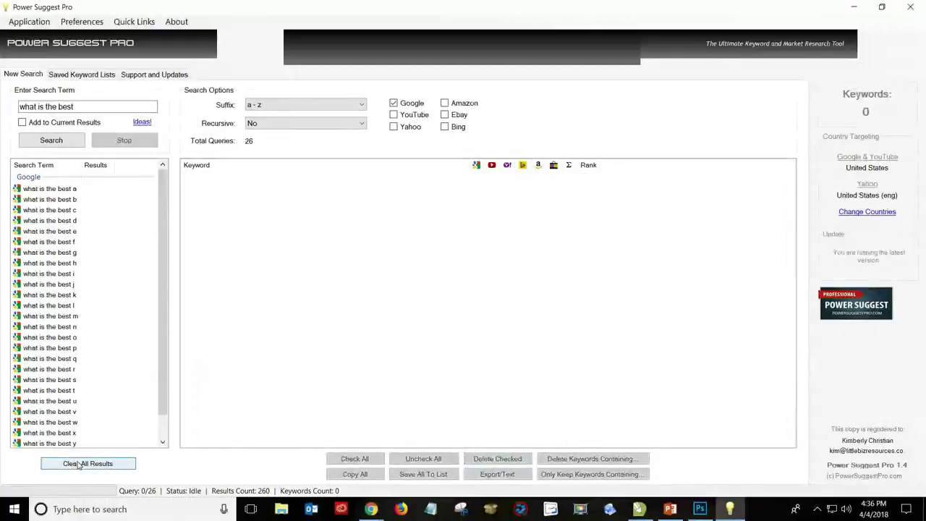
left_click(56, 143)
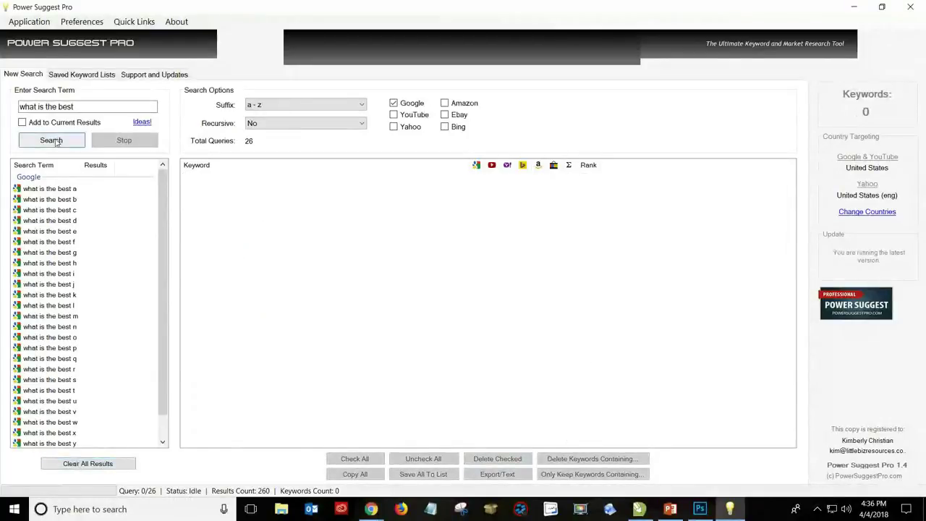
left_click(56, 141)
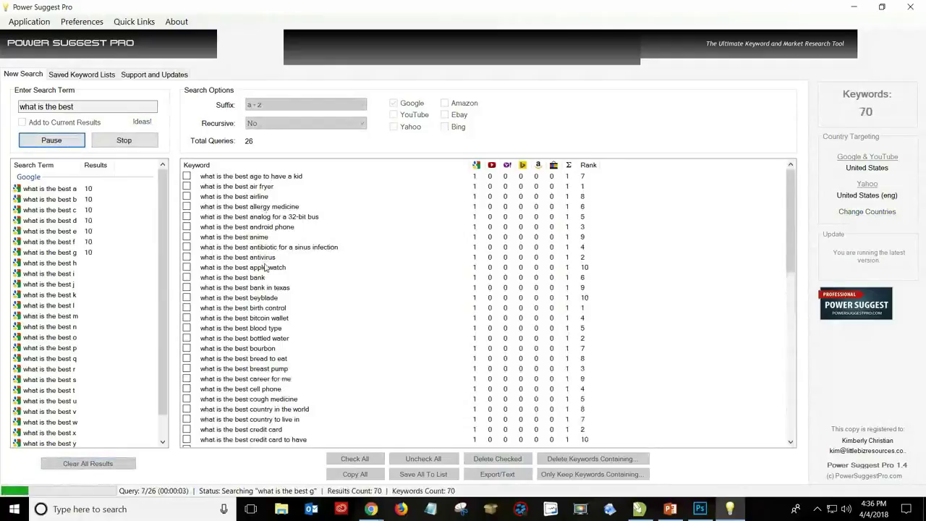
scroll(265, 268, "down", 3)
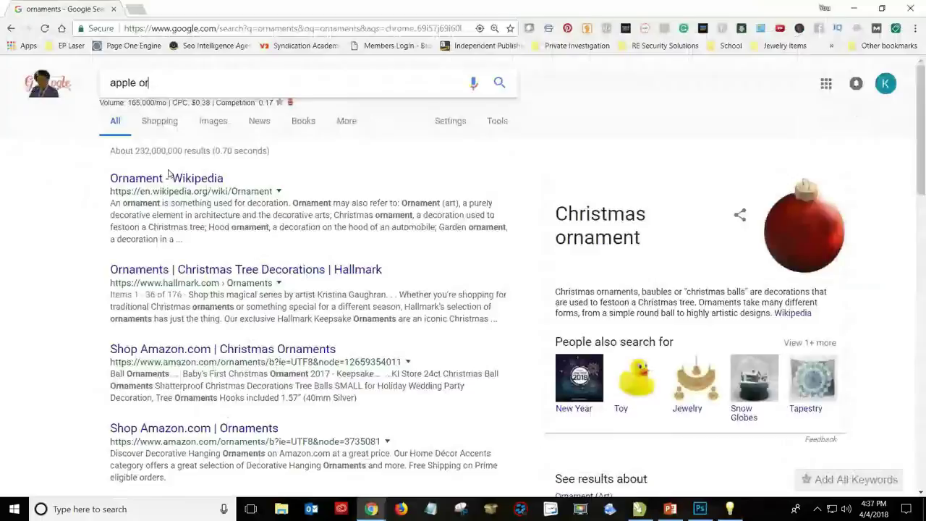
Step: Switch to the Google ornaments results in Chrome, open the related search "personalized ornaments" and review its listings
scroll(83, 223, "down", 8)
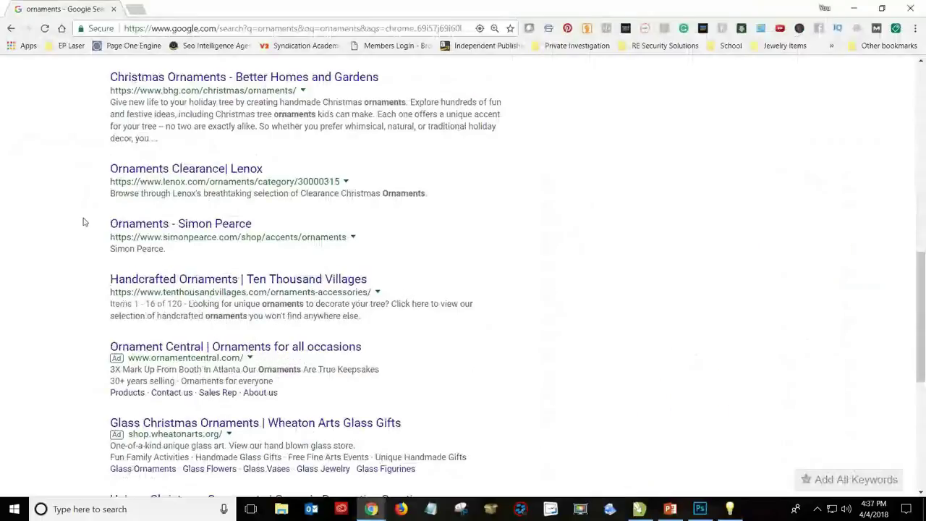
scroll(83, 224, "down", 4)
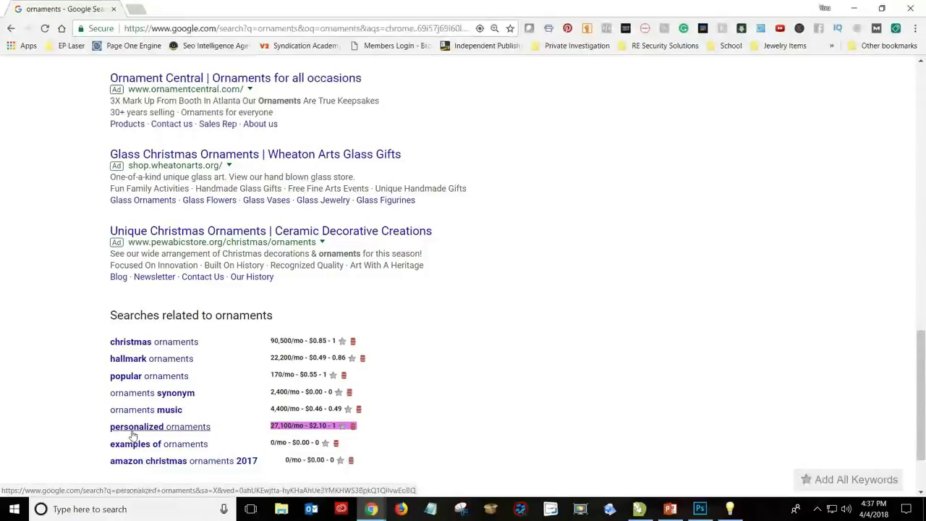
left_click(192, 433)
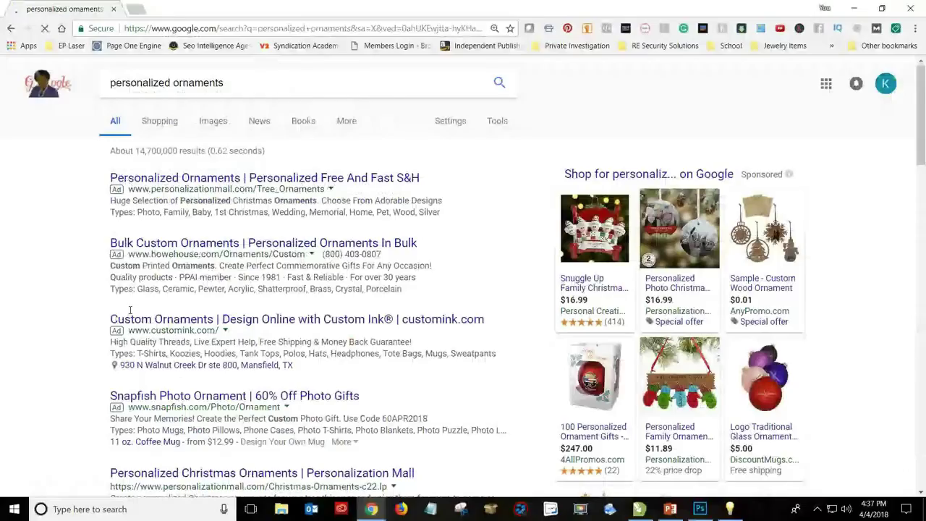
scroll(47, 290, "down", 2)
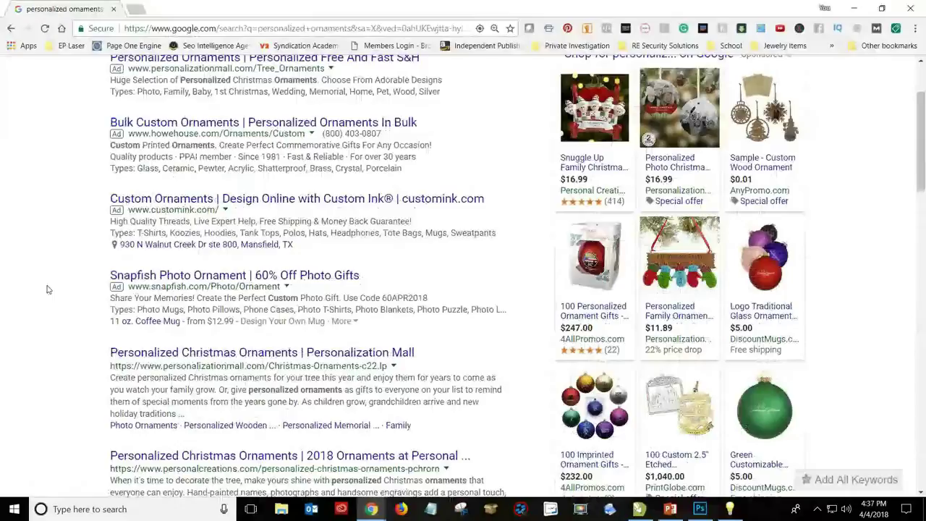
scroll(170, 256, "down", 2)
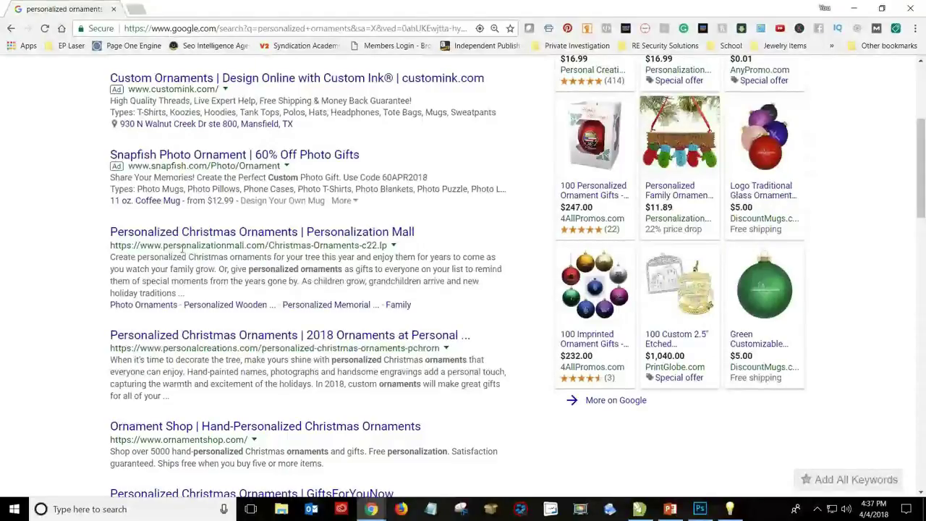
scroll(295, 117, "up", 3)
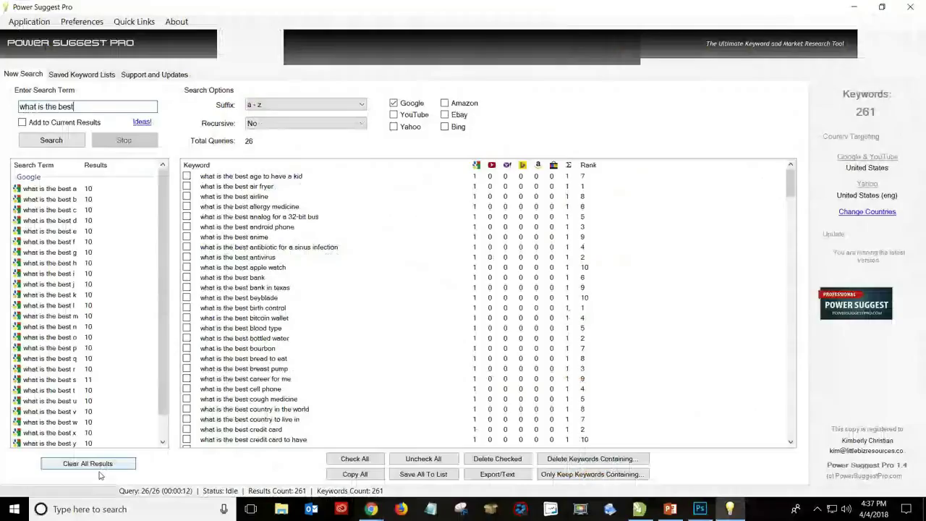
Step: Switch to Power Suggest Pro and clear all results of the "what is the best" search
left_click(87, 464)
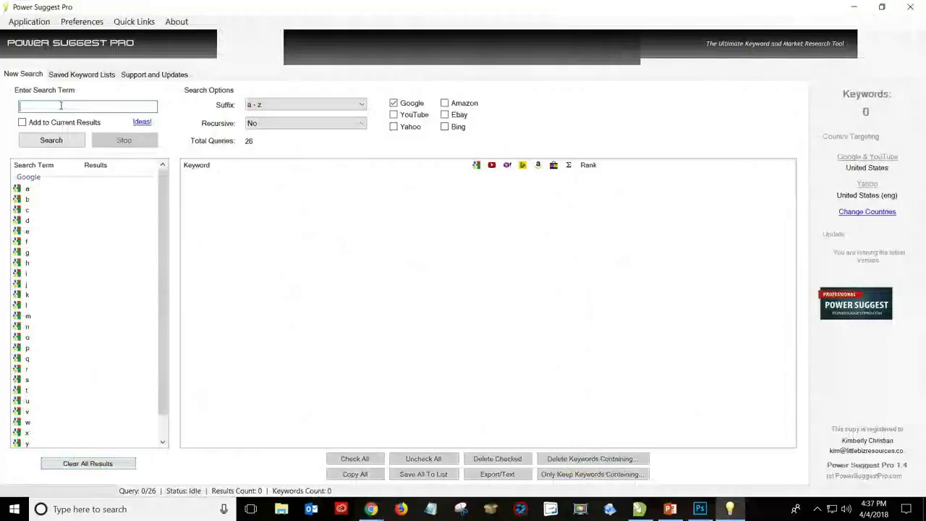
type("what")
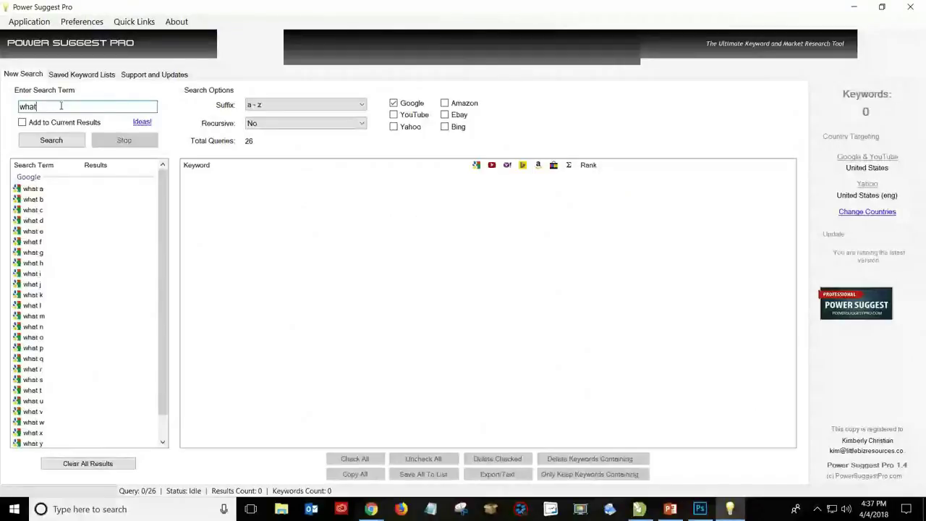
key("BackSpace")
key("BackSpace")
key("BackSpace")
key("BackSpace")
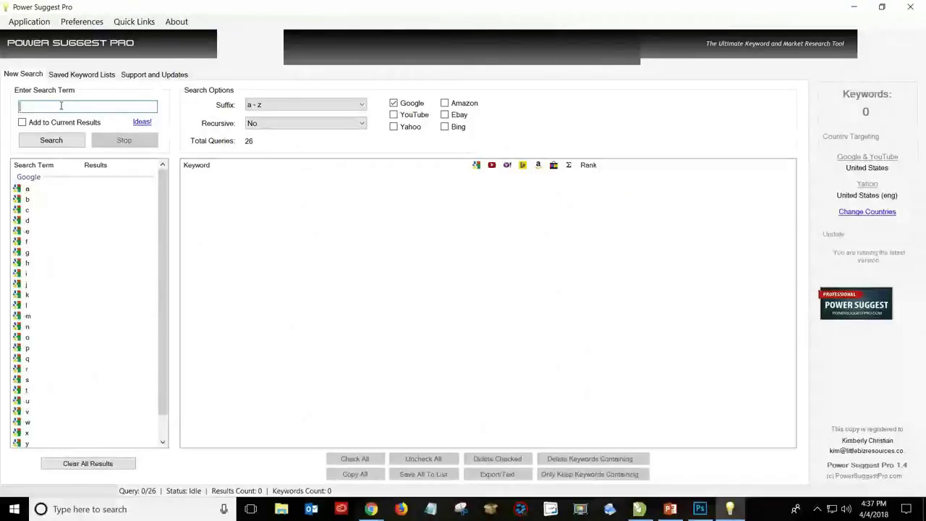
Step: Run a keyword search for "best * gifts" with the a - z suffix on Google
type("best ")
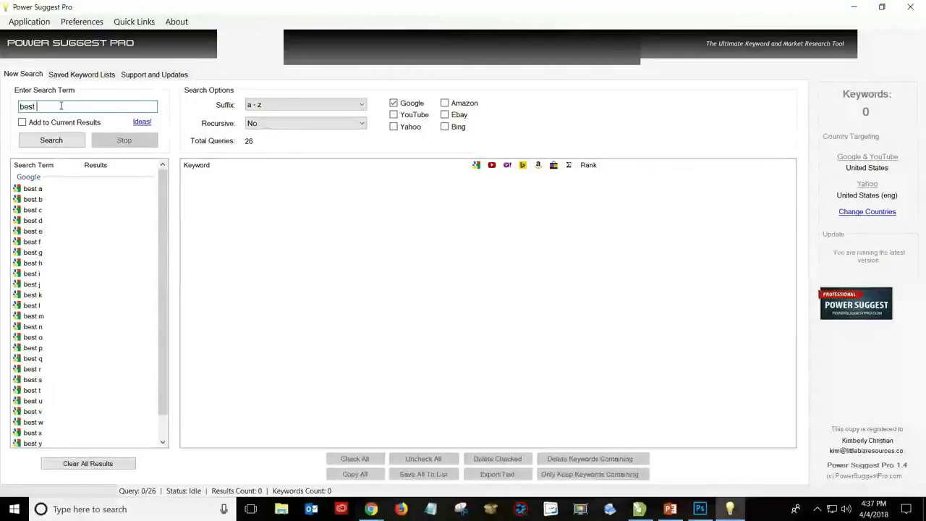
type("* gift")
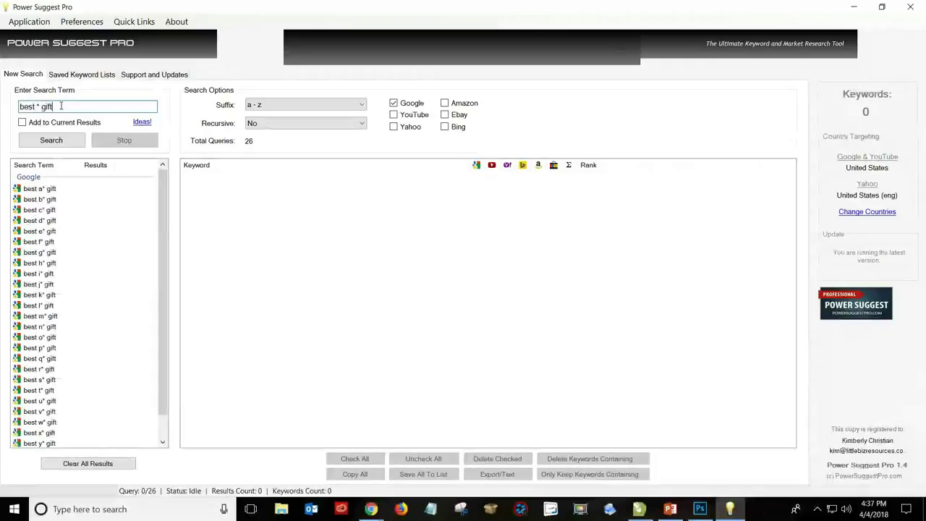
type("s")
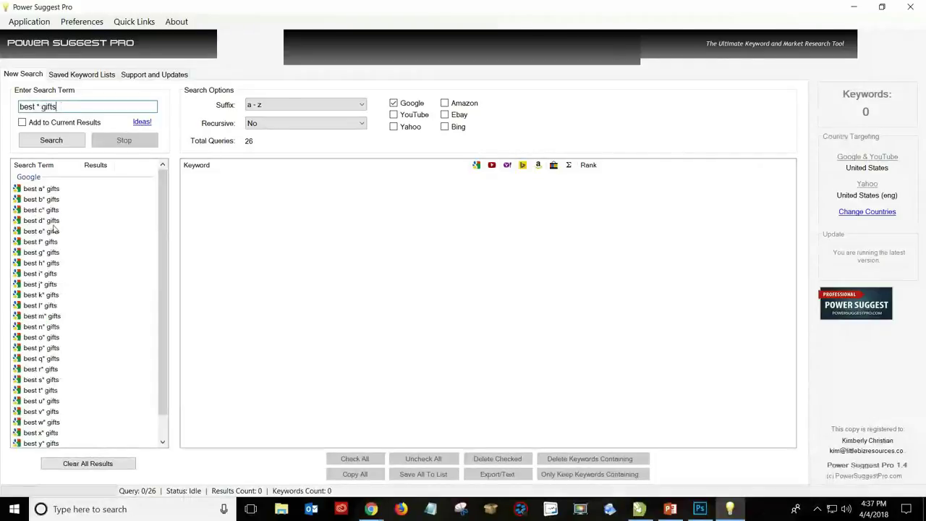
left_click(54, 141)
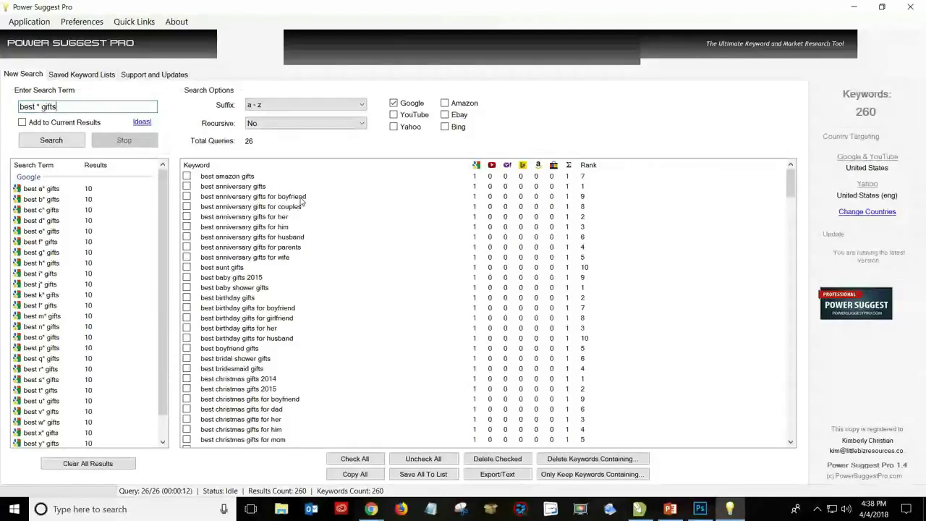
Step: Look through the "best * gifts" suggestions and select the keyword "best jewelry gifts for girlfriend"
scroll(302, 202, "down", 4)
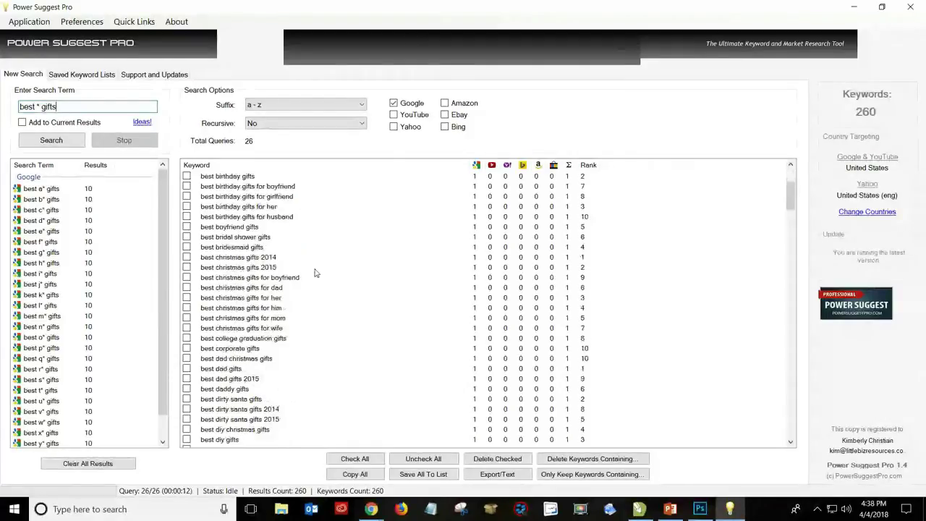
scroll(315, 273, "down", 5)
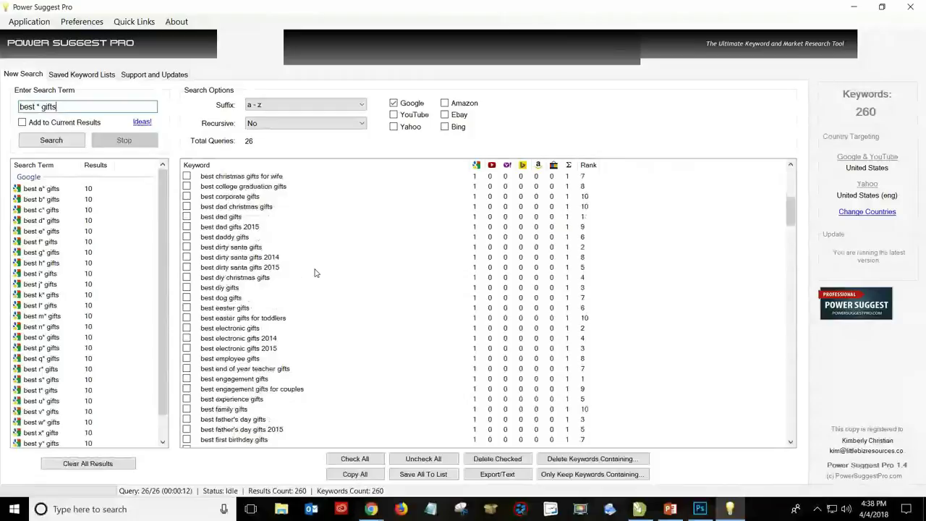
scroll(315, 272, "down", 3)
scroll(304, 290, "down", 15)
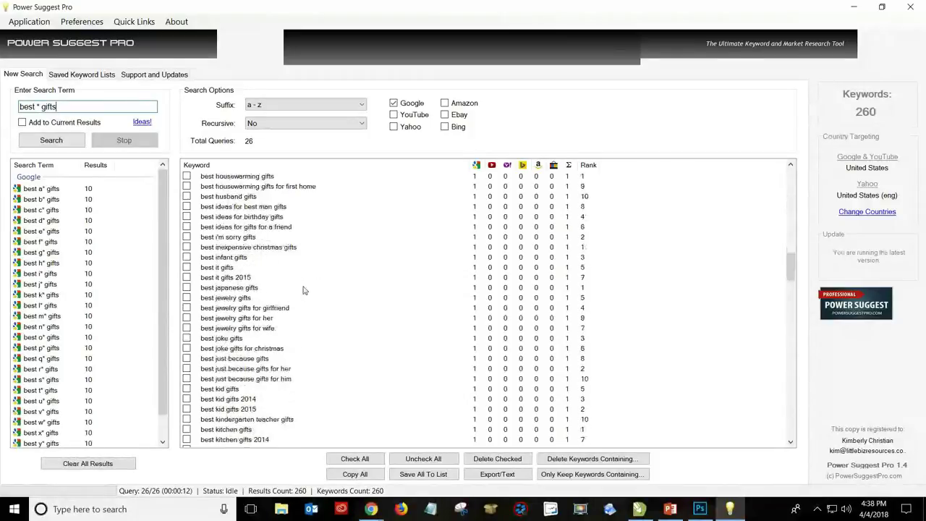
scroll(304, 290, "down", 2)
left_click(250, 247)
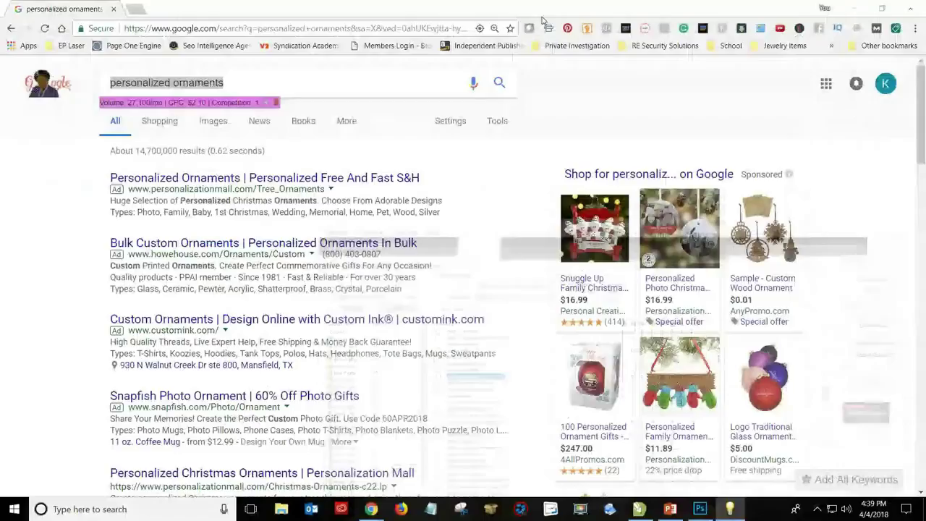
left_click(93, 93)
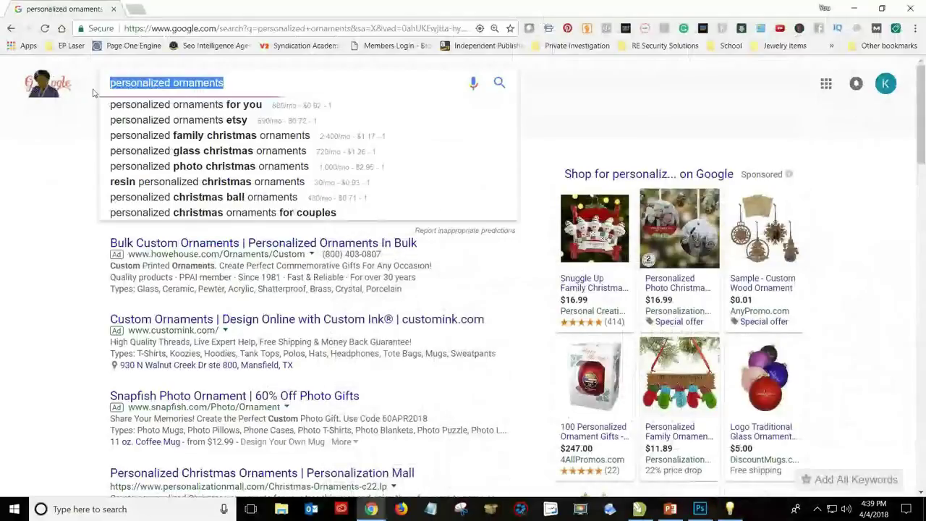
type("https://keywordseverywhere.com/")
key("BackSpace")
key("BackSpace")
key("BackSpace")
key("BackSpace")
key("BackSpace")
key("BackSpace")
key("BackSpace")
key("BackSpace")
key("BackSpace")
key("BackSpace")
key("BackSpace")
key("BackSpace")
key("BackSpace")
key("BackSpace")
key("BackSpace")
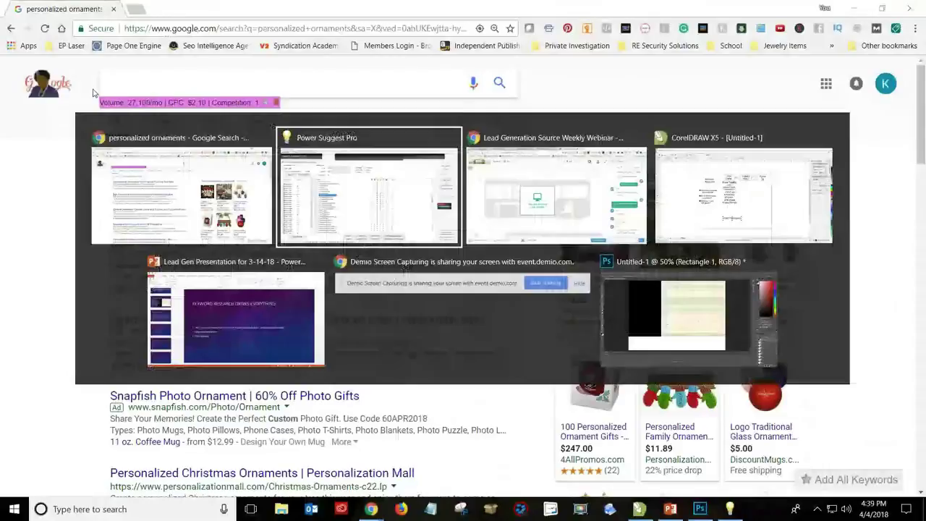
Step: Switch back to Power Suggest Pro and examine the "best * gifts" keyword suggestions from the anniversary to the mother's day ideas
key("alt+Tab")
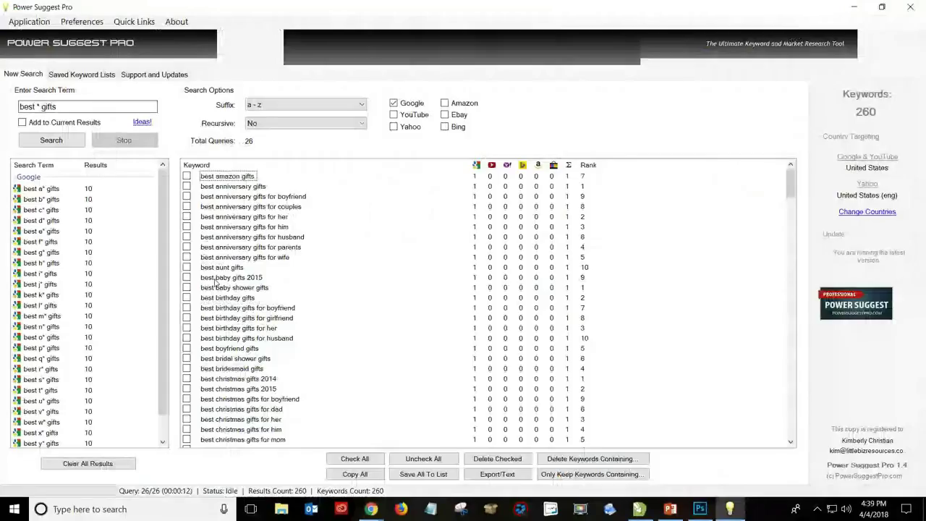
scroll(232, 297, "down", 8)
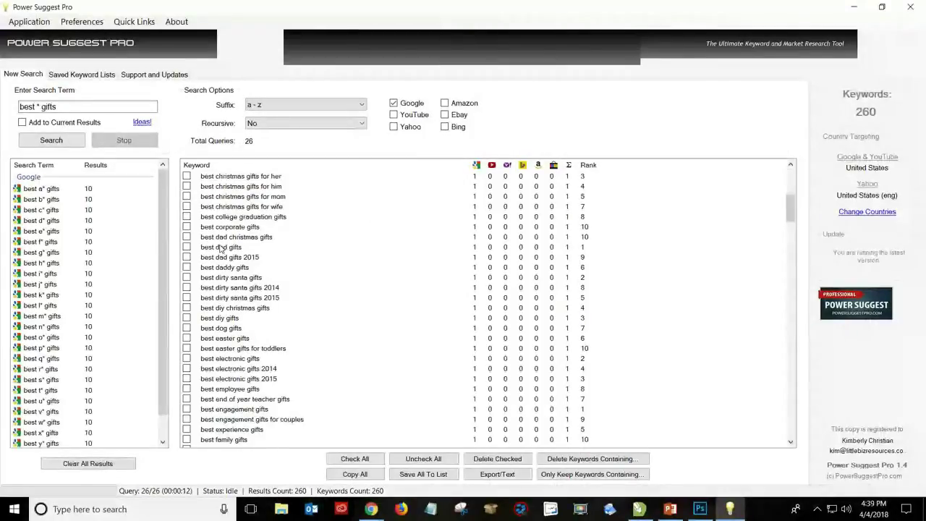
scroll(221, 249, "up", 2)
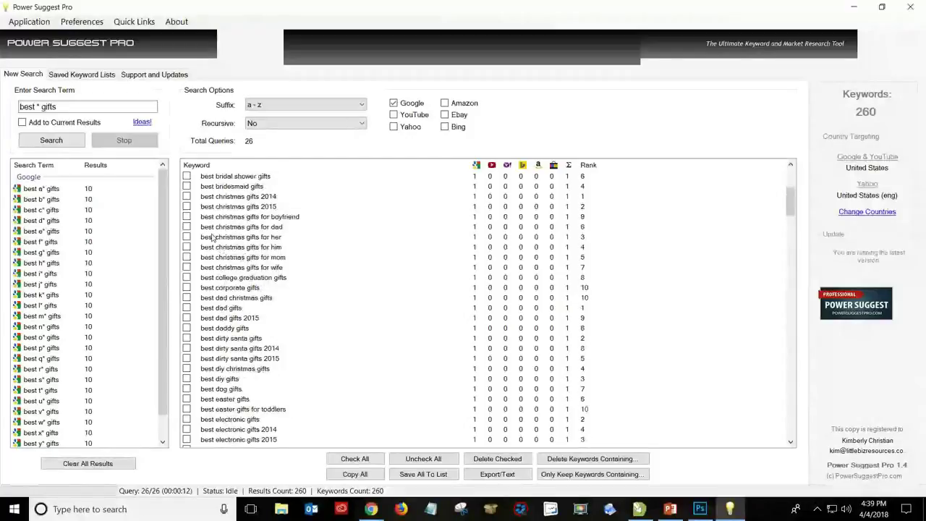
scroll(213, 242, "up", 1)
scroll(213, 247, "up", 1)
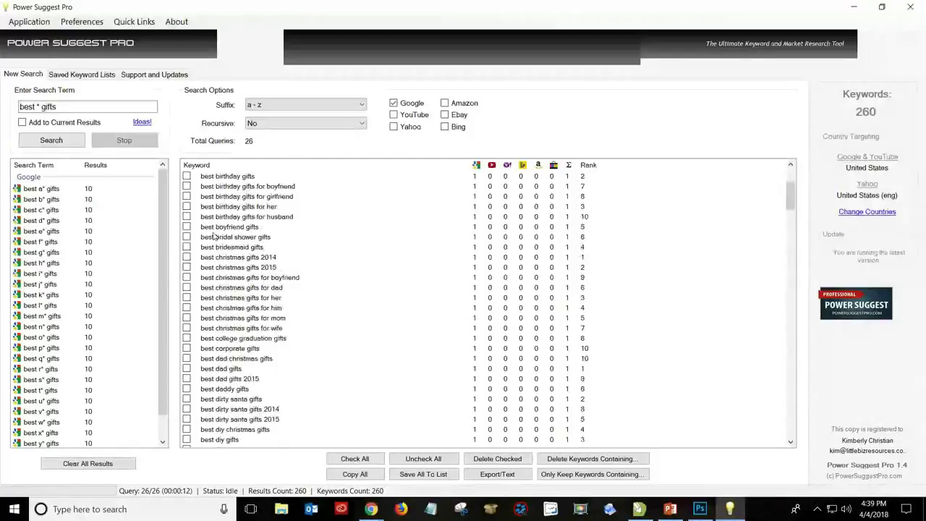
scroll(213, 236, "up", 3)
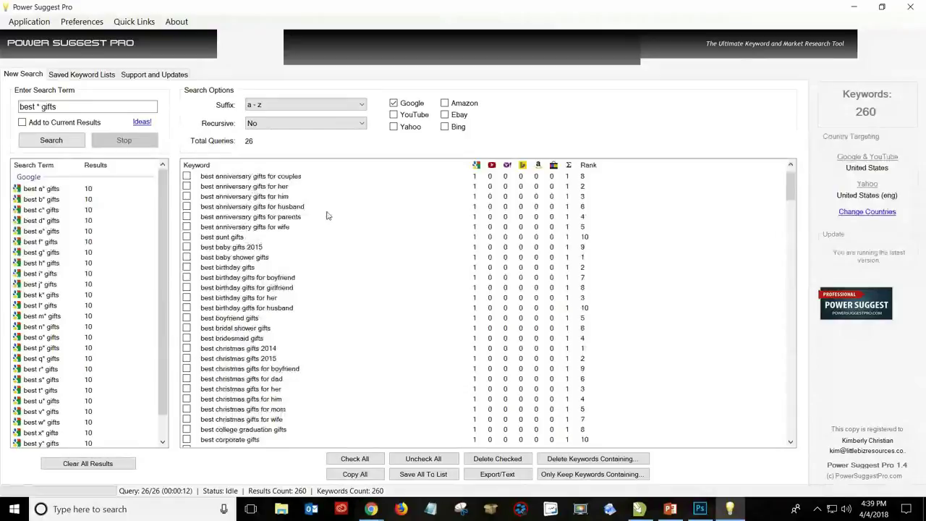
scroll(249, 254, "up", 1)
scroll(248, 255, "down", 12)
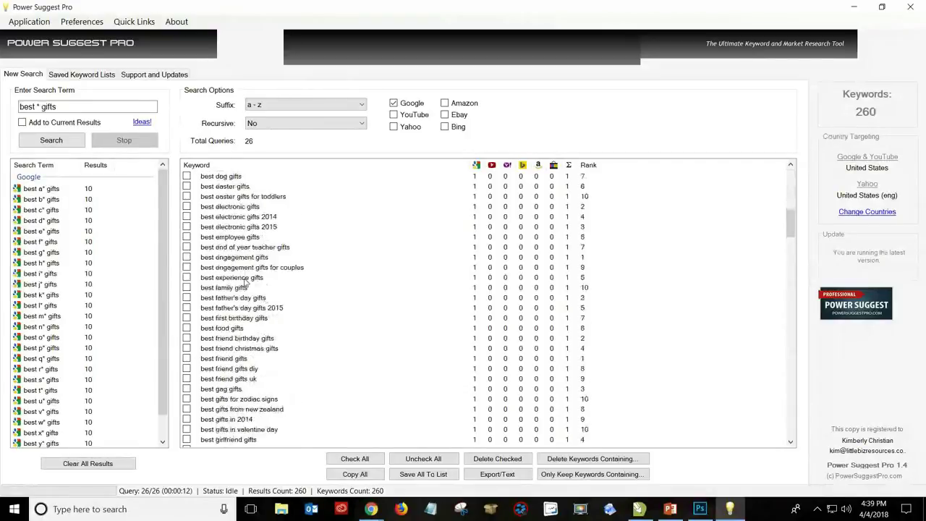
scroll(242, 280, "down", 6)
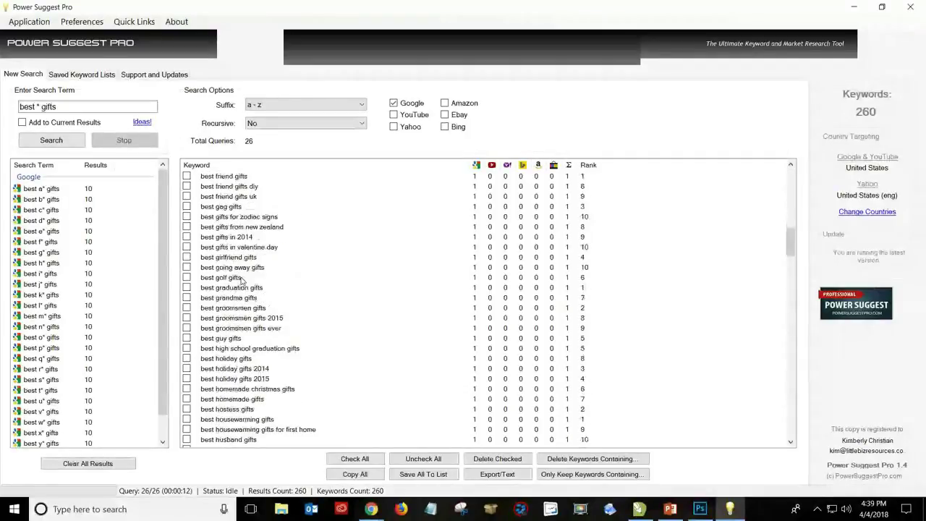
scroll(242, 281, "down", 2)
scroll(242, 280, "down", 3)
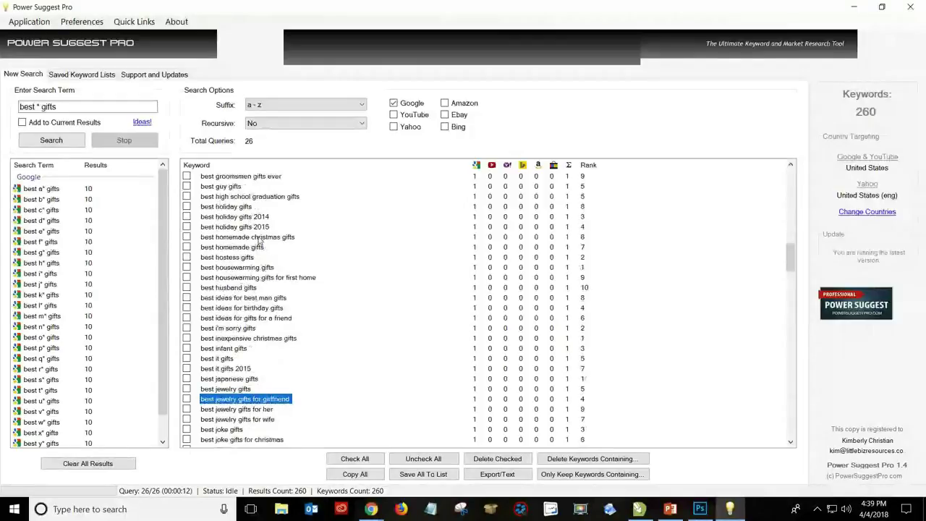
scroll(246, 293, "down", 3)
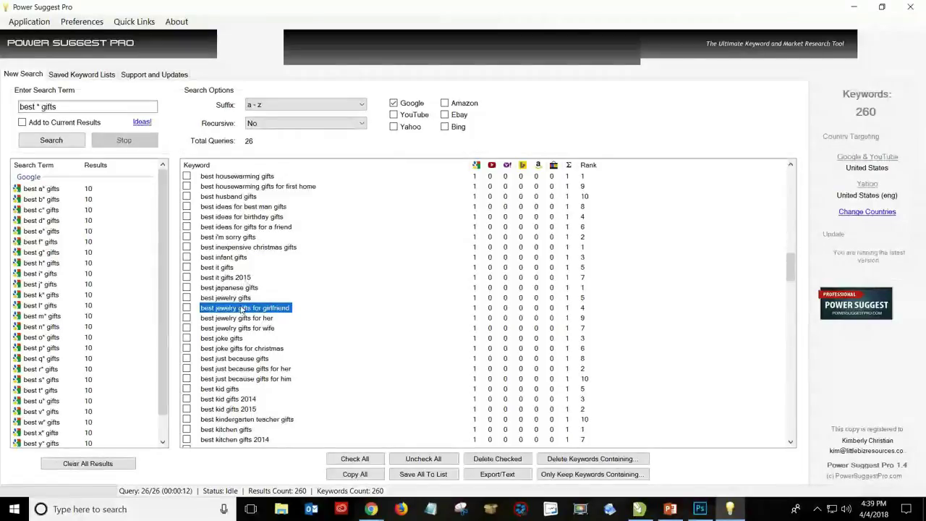
scroll(242, 310, "down", 3)
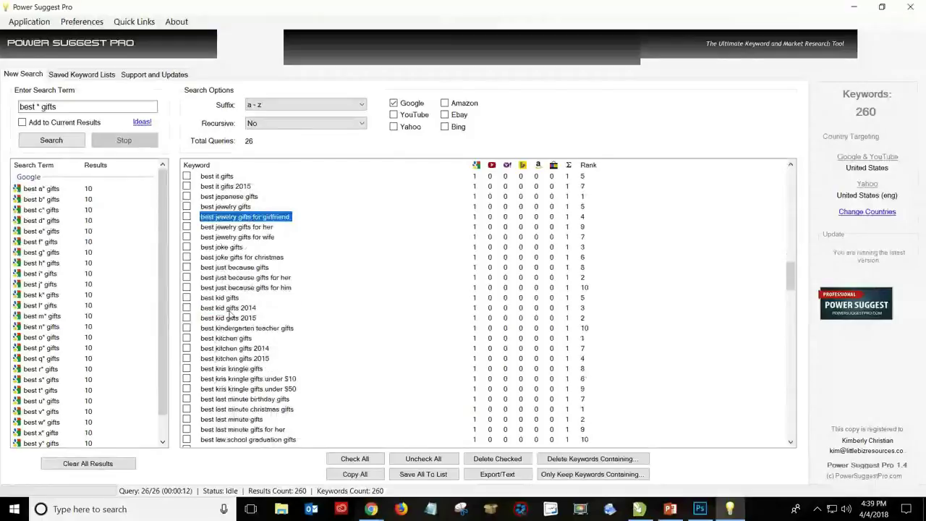
scroll(230, 313, "down", 2)
scroll(230, 313, "down", 3)
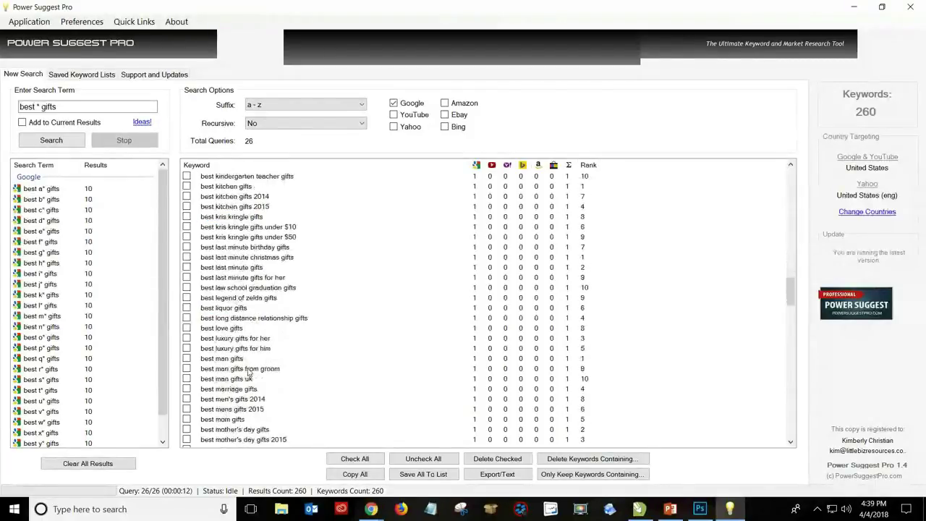
scroll(249, 373, "down", 2)
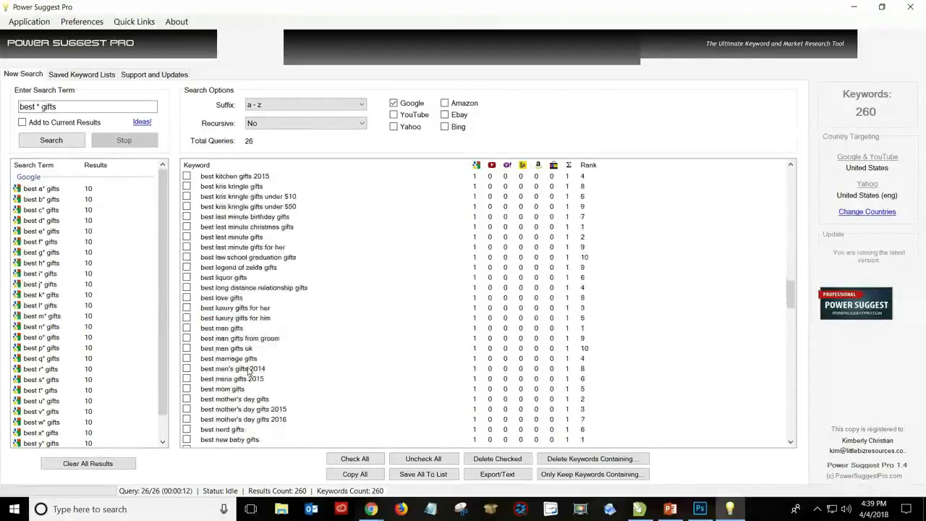
Step: Switch to Chrome and search Google for "best long distance relationship gifts"
left_click(847, 10)
left_click(211, 83)
type("be")
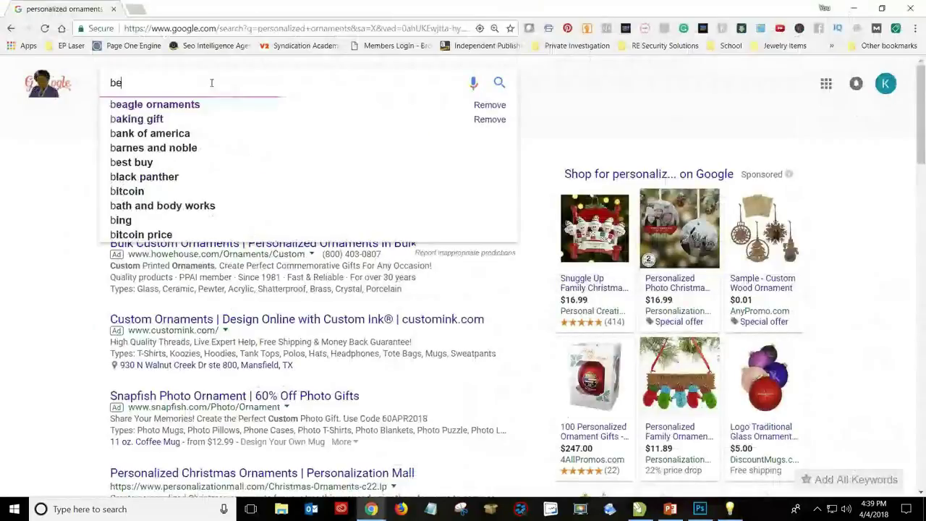
type("st long distan")
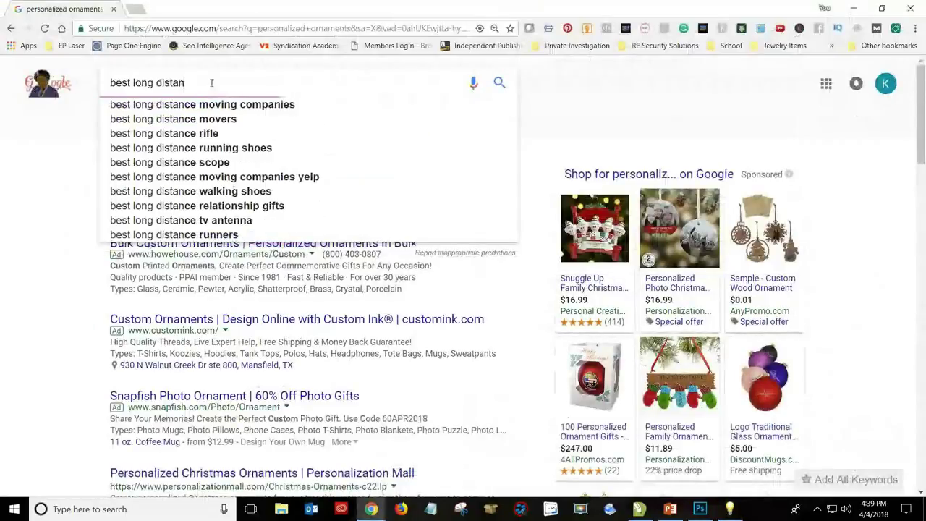
type("ce relationsh")
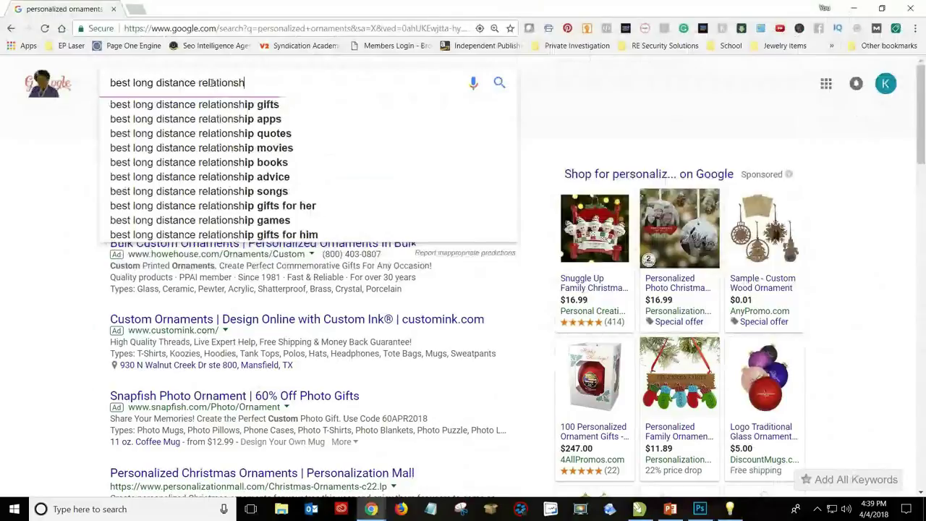
type("ip gifts")
key("Return")
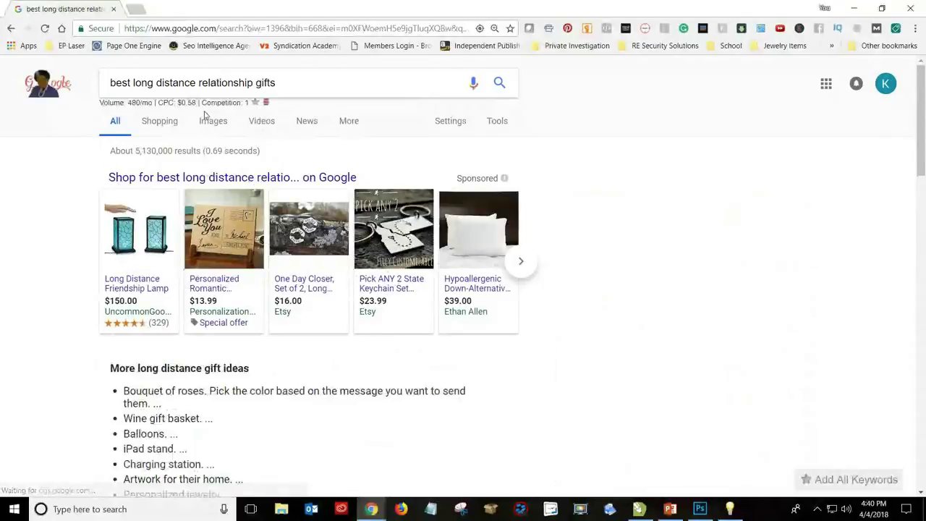
Step: Examine the monthly search volume given for the long distance relationship gifts query
left_click_drag(129, 103, 154, 103)
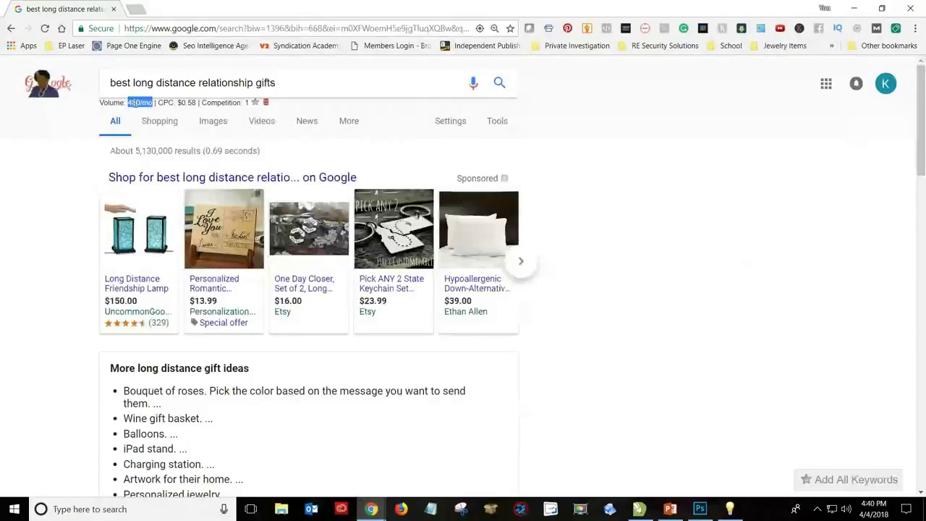
mouse_move(129, 102)
left_mouse_down()
mouse_move(151, 104)
mouse_move(132, 103)
left_mouse_up()
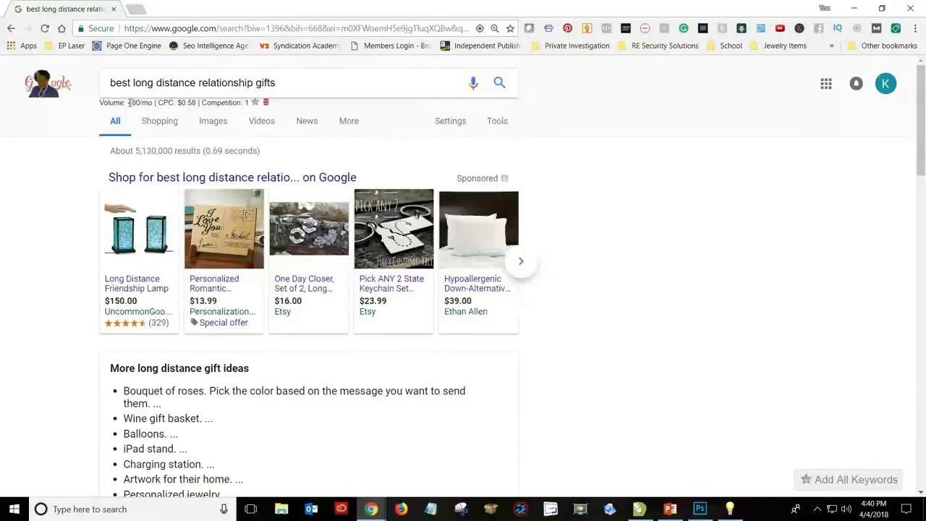
left_click_drag(129, 103, 152, 104)
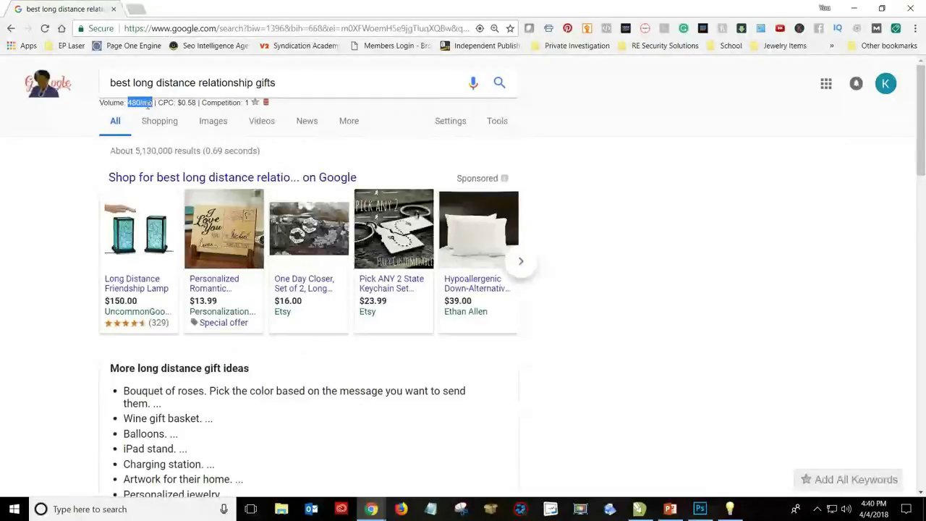
left_click(125, 84)
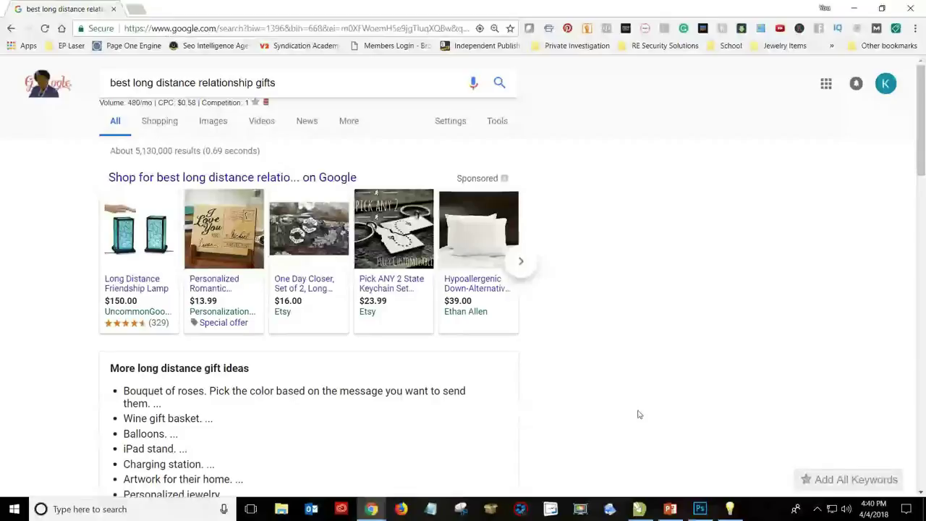
Step: Review the shopping ads, gift idea list and organic results for the long distance relationship gifts search
scroll(638, 404, "down", 1)
scroll(638, 403, "up", 1)
scroll(639, 403, "down", 1)
scroll(639, 404, "down", 3)
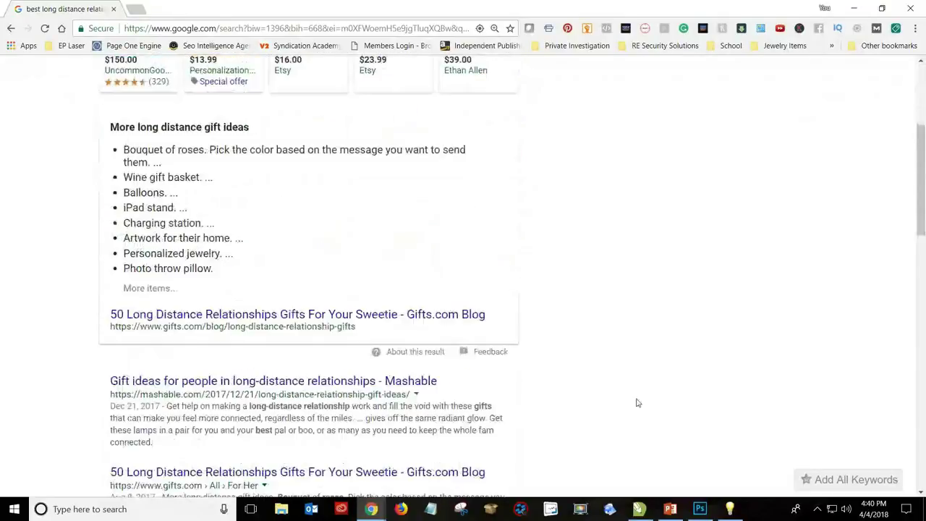
scroll(639, 403, "up", 4)
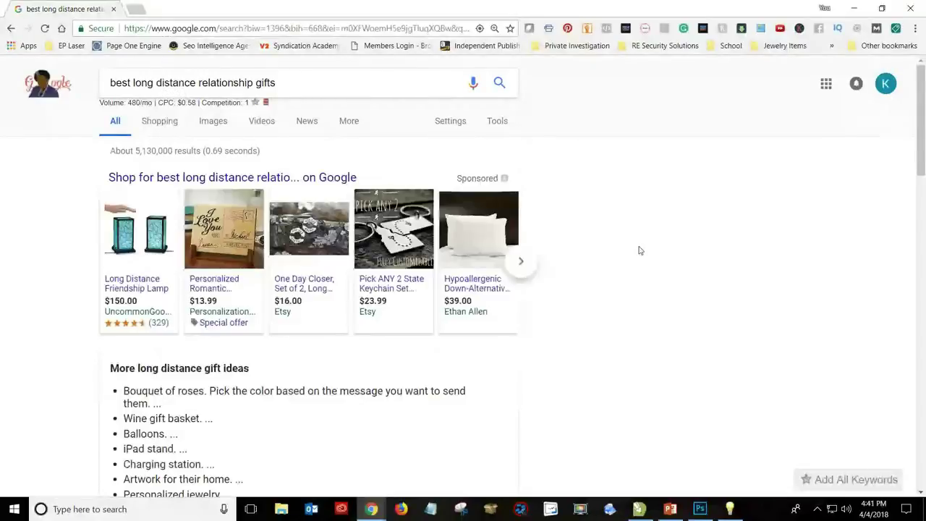
scroll(615, 247, "down", 1)
scroll(586, 245, "down", 3)
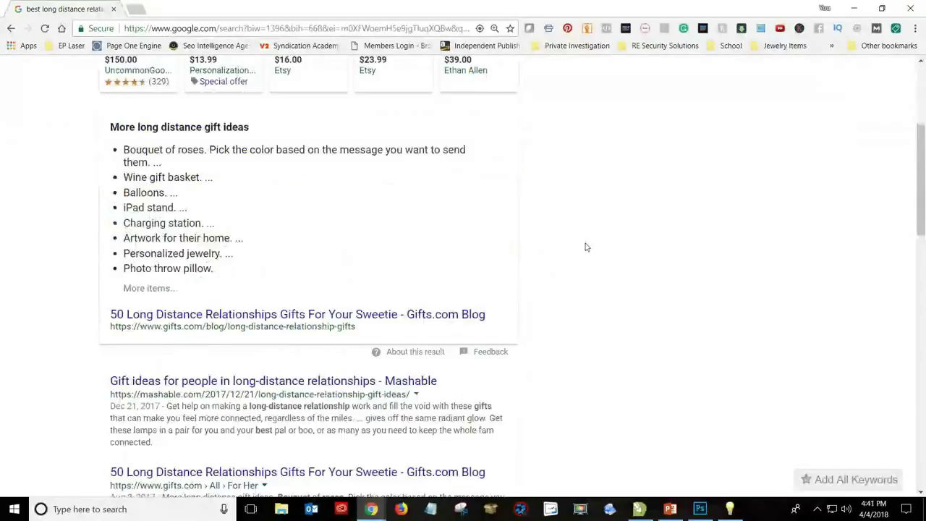
scroll(586, 247, "up", 3)
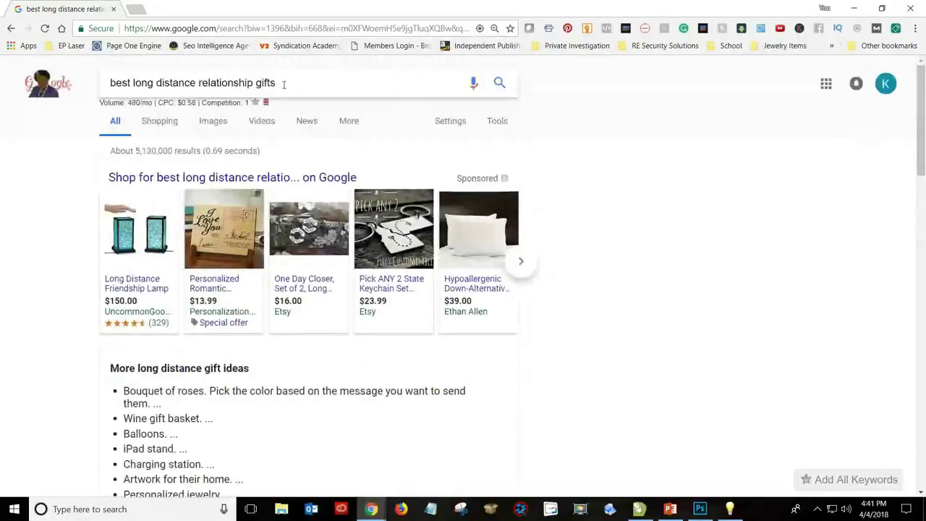
Step: Copy the query "best long distance relationship gifts" and open webfire.com in a new browser tab
left_click(284, 84)
key("ctrl+c")
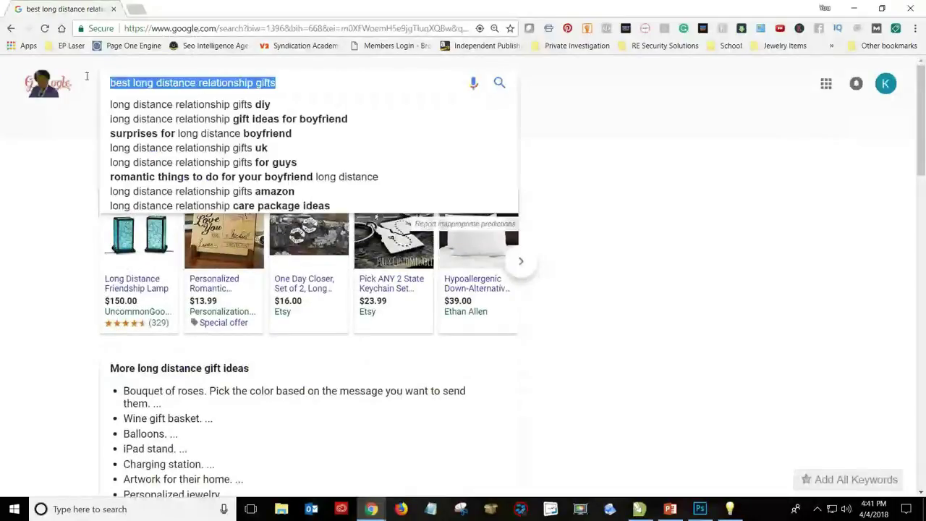
left_click(135, 9)
type("web")
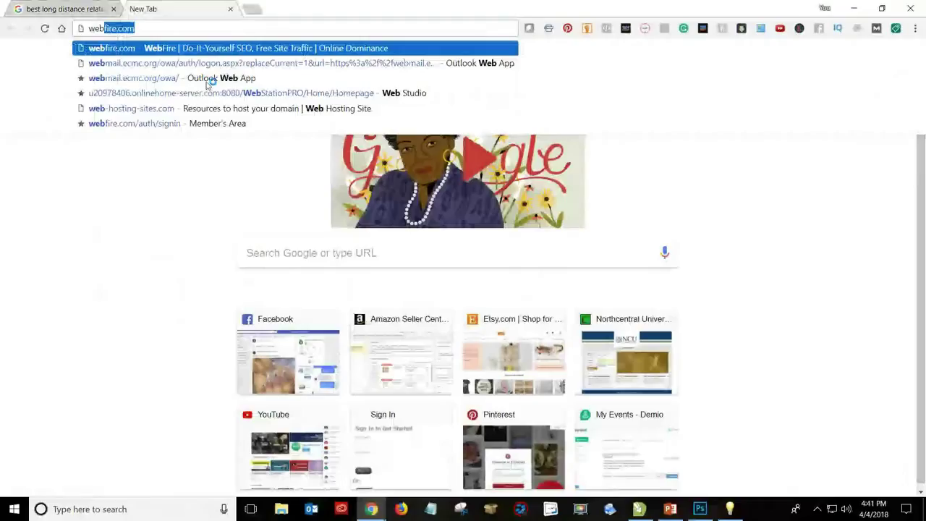
key("Return")
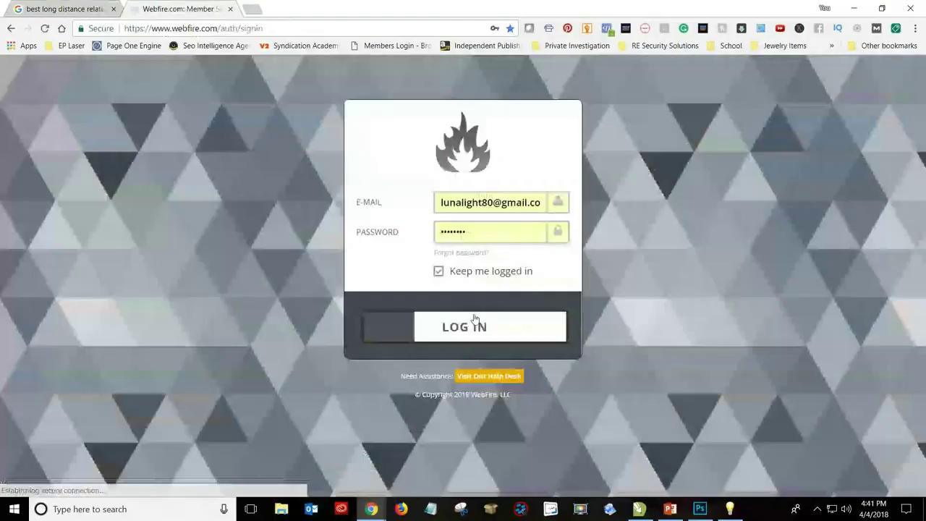
Step: Log in to the WebFire member's area and open its SEO Keyword Tool
left_click(476, 325)
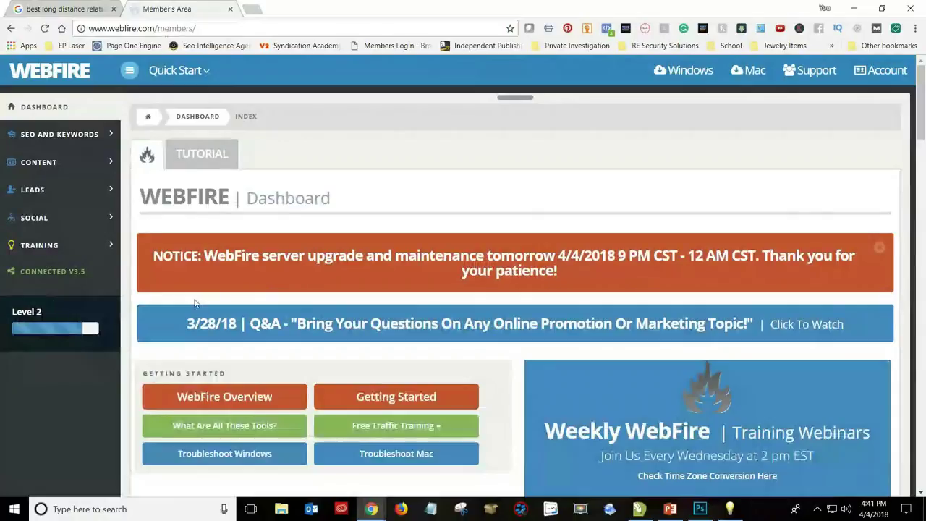
left_click(44, 138)
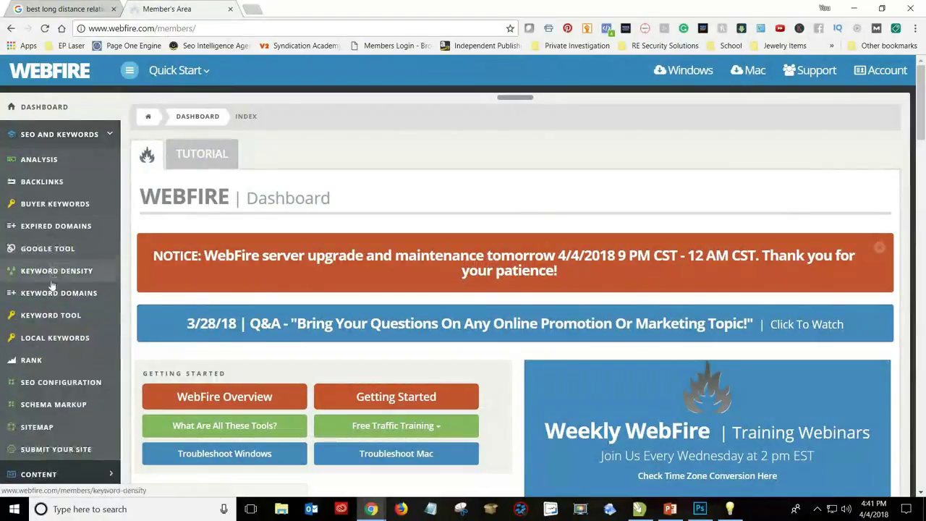
left_click(47, 317)
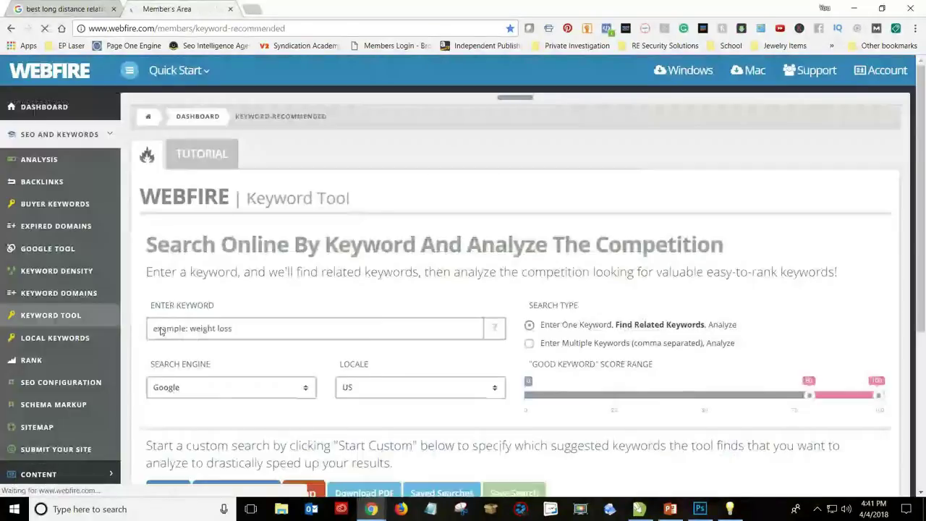
Step: Analyze the competition for the multiple keywords "best long distance relationship gifts, gifts" in the Keyword Tool
left_click(189, 327)
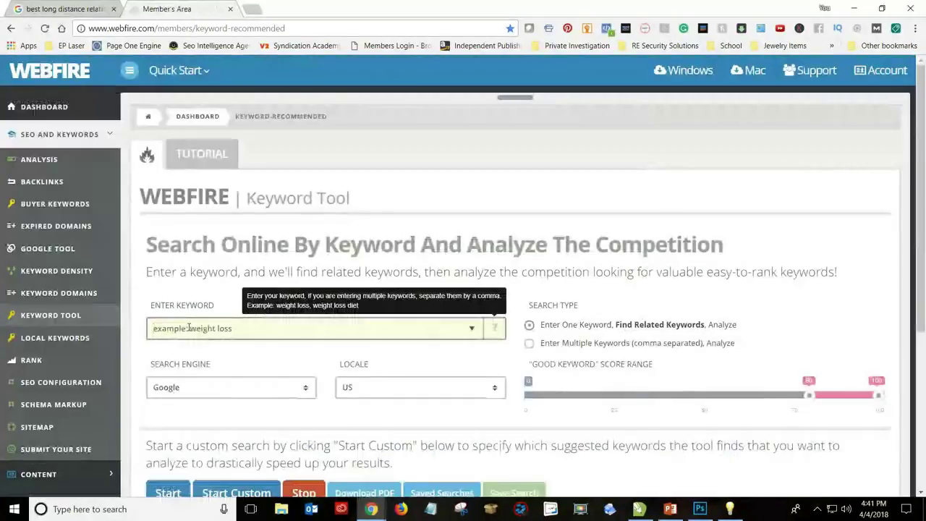
key("ctrl+v")
type(", ")
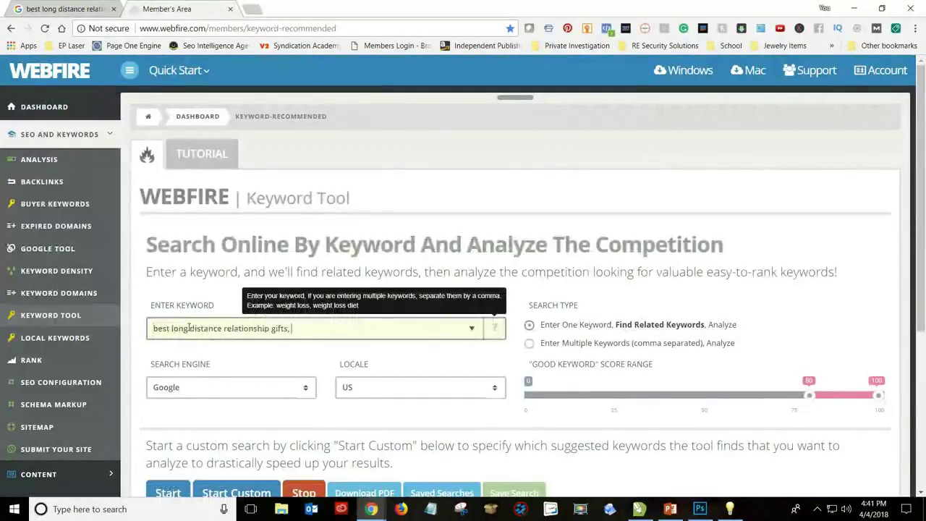
type("gifts")
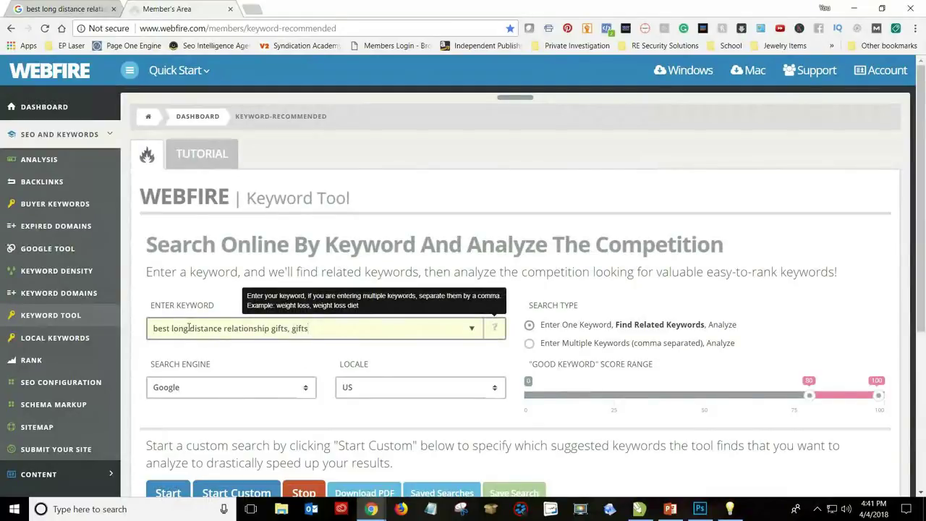
left_click(529, 343)
scroll(506, 311, "down", 2)
left_click(168, 373)
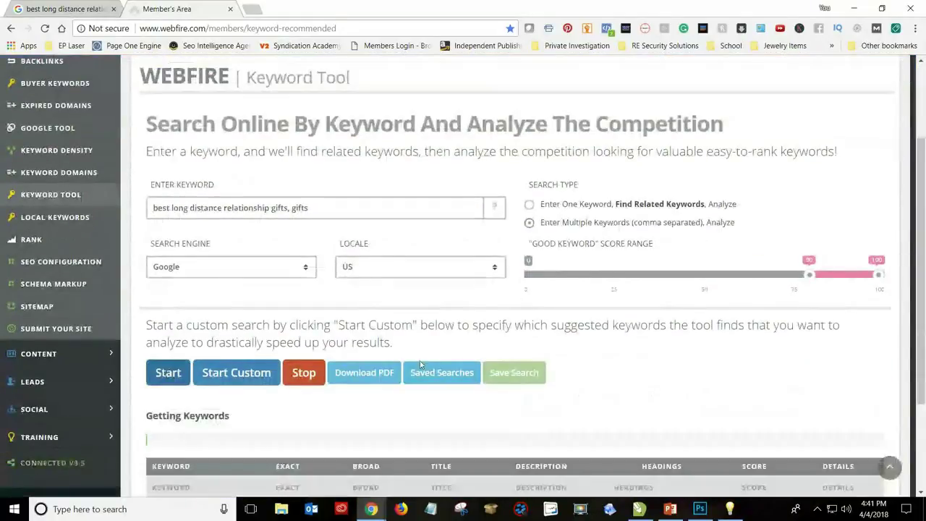
scroll(595, 246, "down", 2)
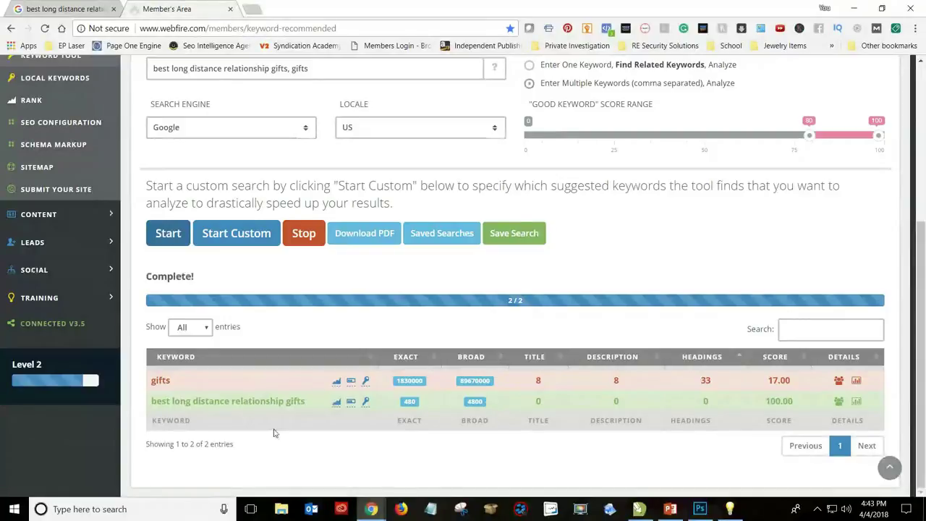
Step: Replace the keywords with "best pitbull lover gifts, top pitbull lover gifts" and run the competition analysis on them
scroll(307, 194, "up", 3)
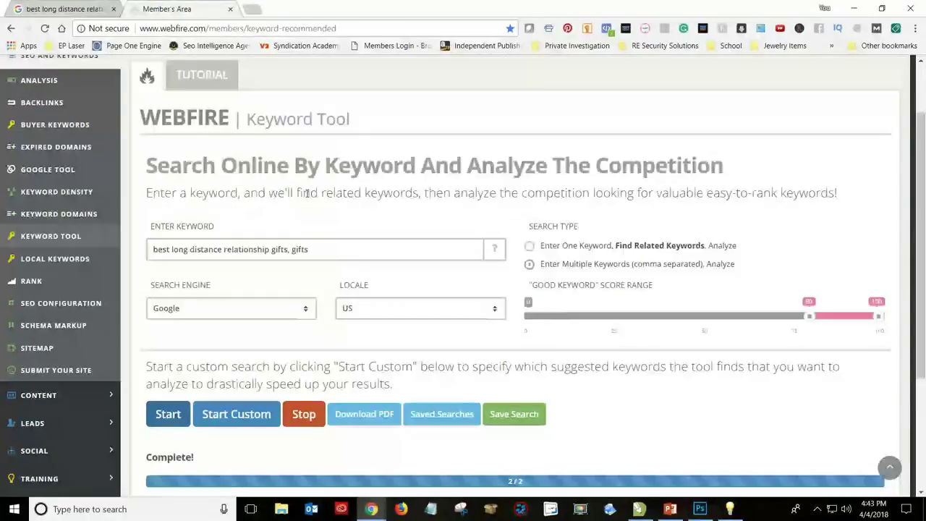
left_click_drag(310, 249, 142, 254)
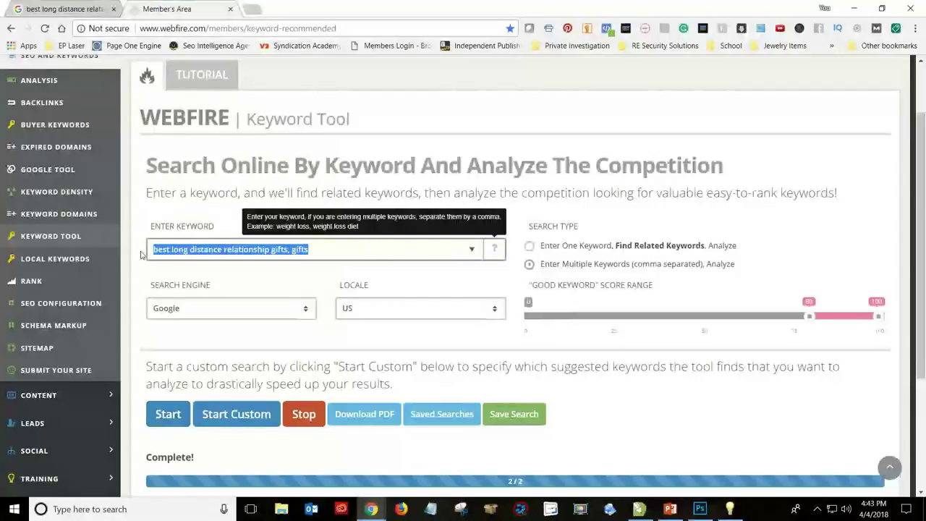
type("best pi")
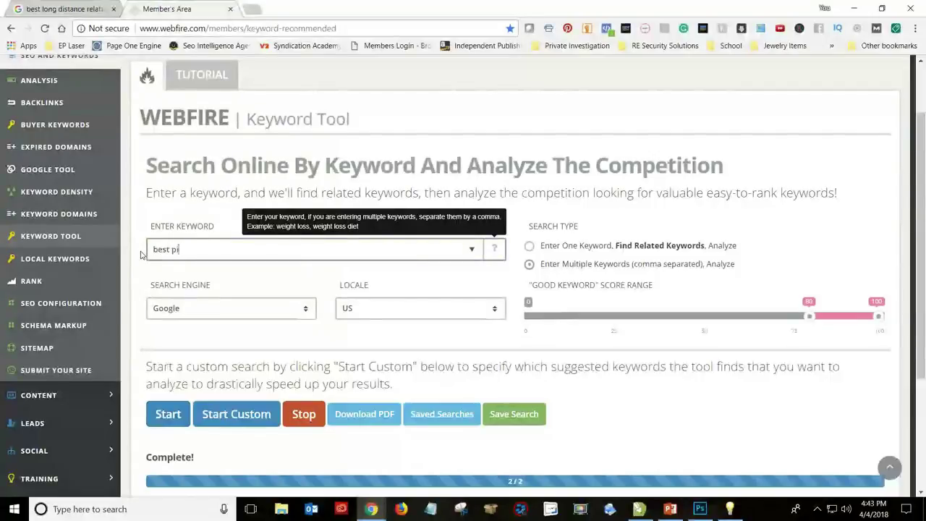
type("tbull lover gifts")
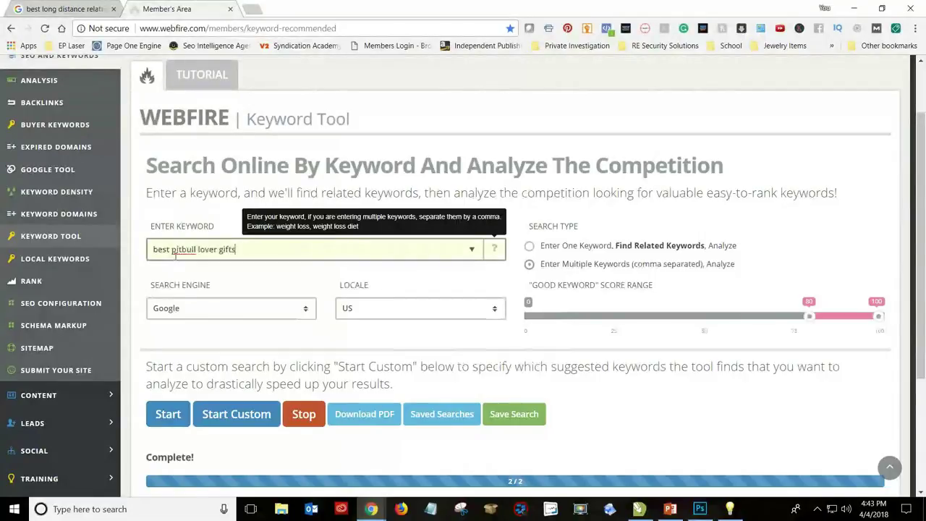
type(", top pitbull")
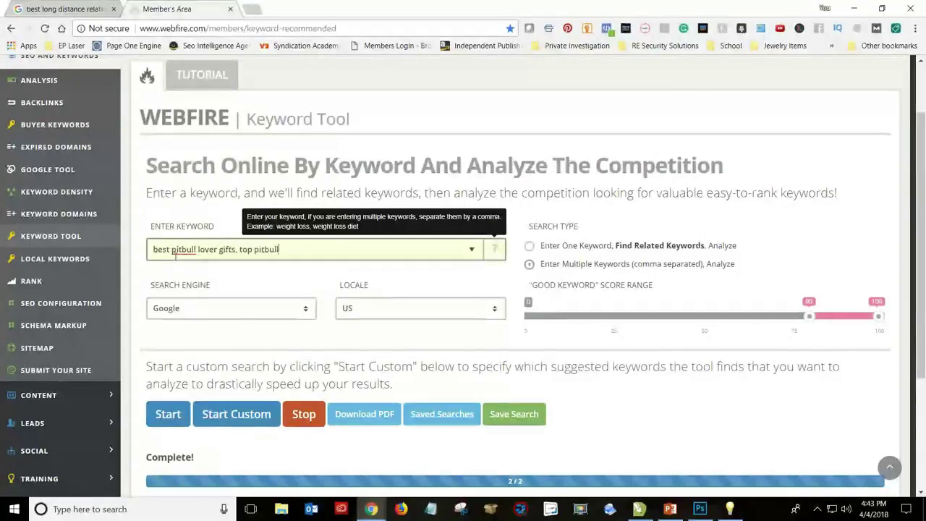
type(" lover gifts")
scroll(374, 259, "down", 2)
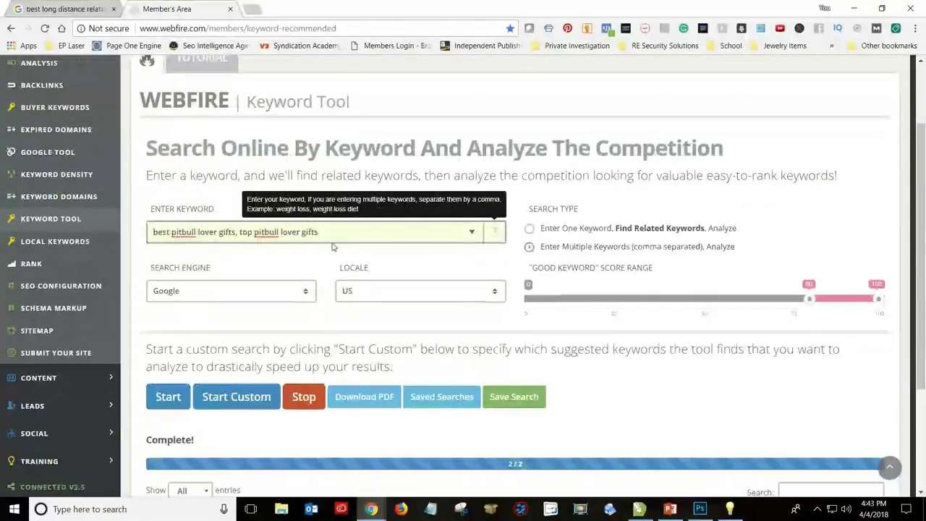
left_click(168, 293)
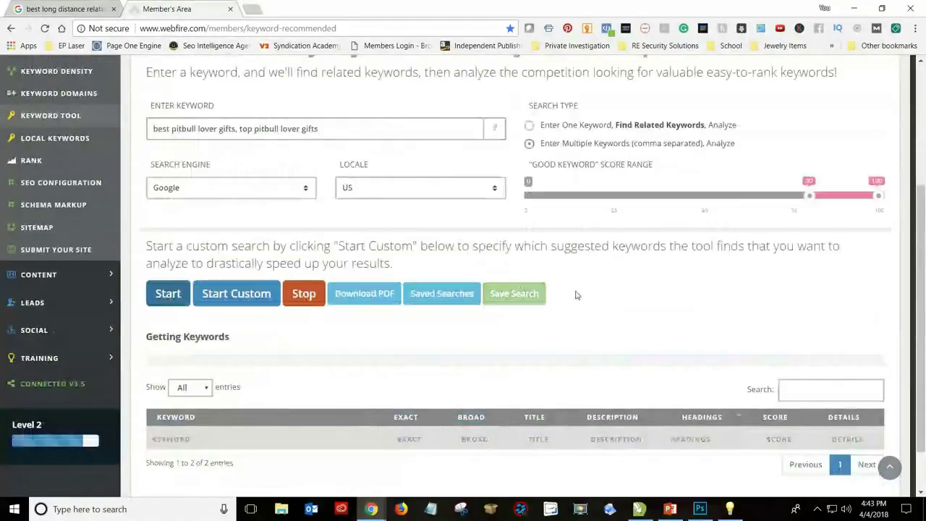
scroll(576, 295, "down", 2)
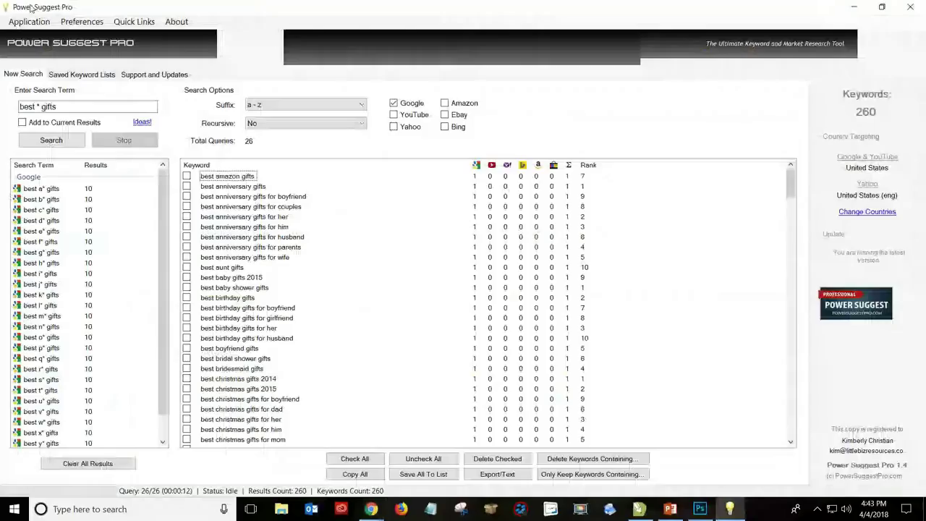
left_click(73, 105)
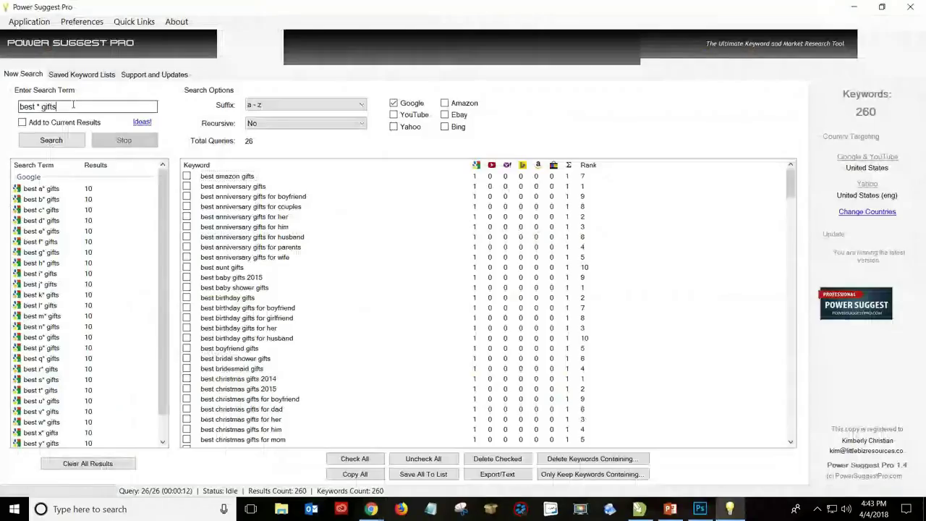
left_click_drag(73, 105, 10, 113)
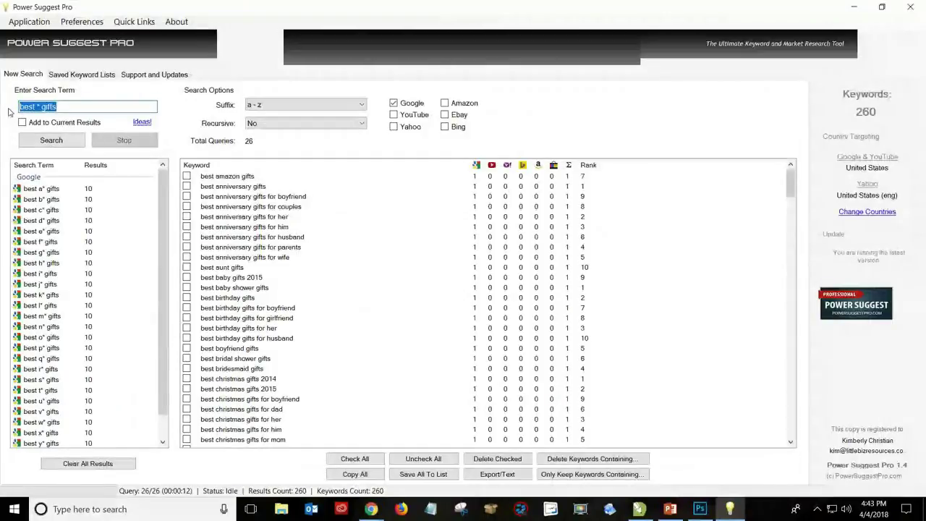
key("BackSpace")
type("pitbu")
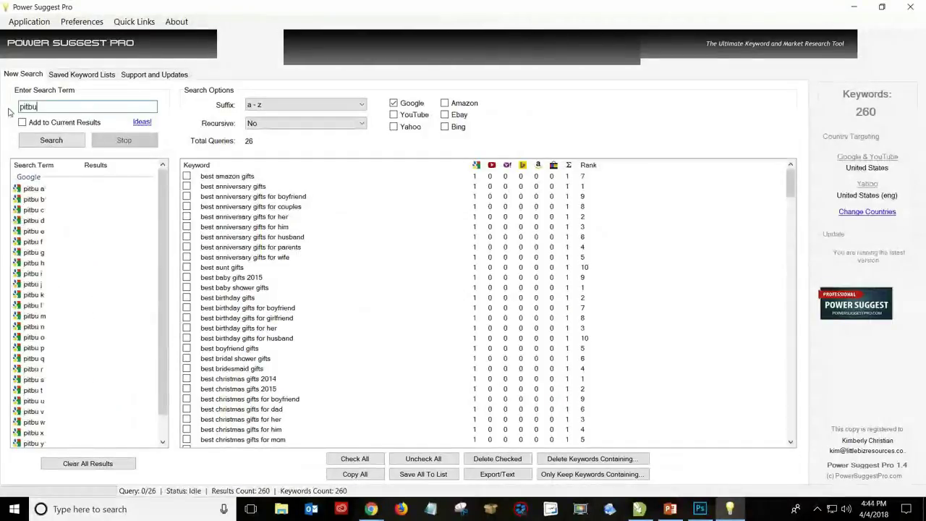
type("ll")
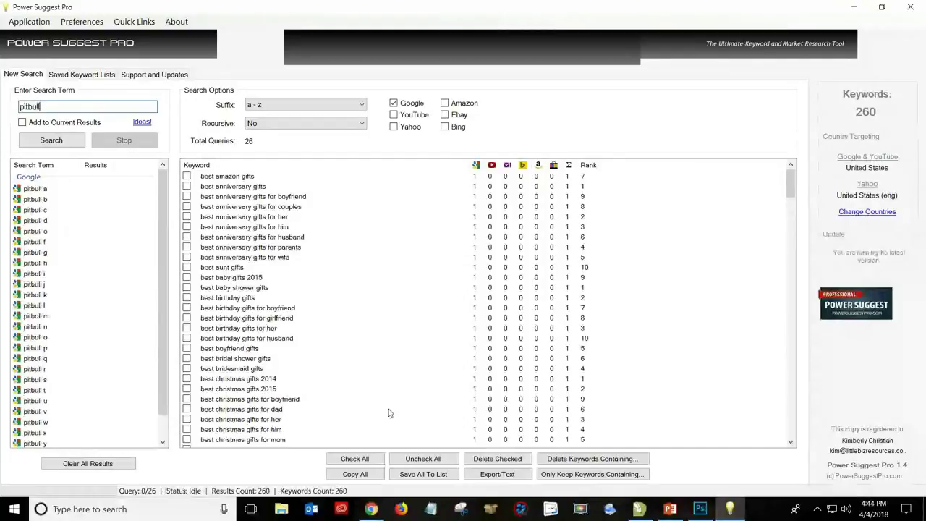
left_click(354, 458)
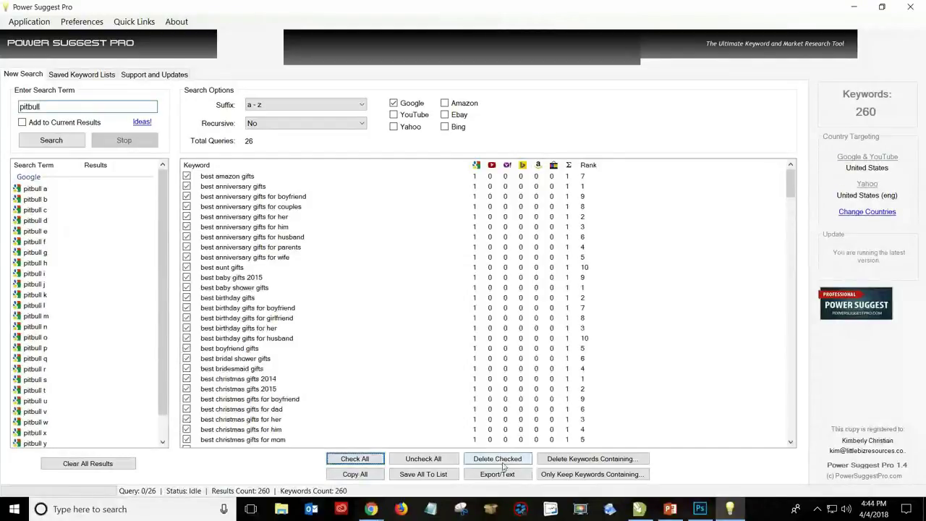
Step: Clear all earlier results in Power Suggest Pro and run a keyword suggestion search for "pitbull"
left_click(102, 464)
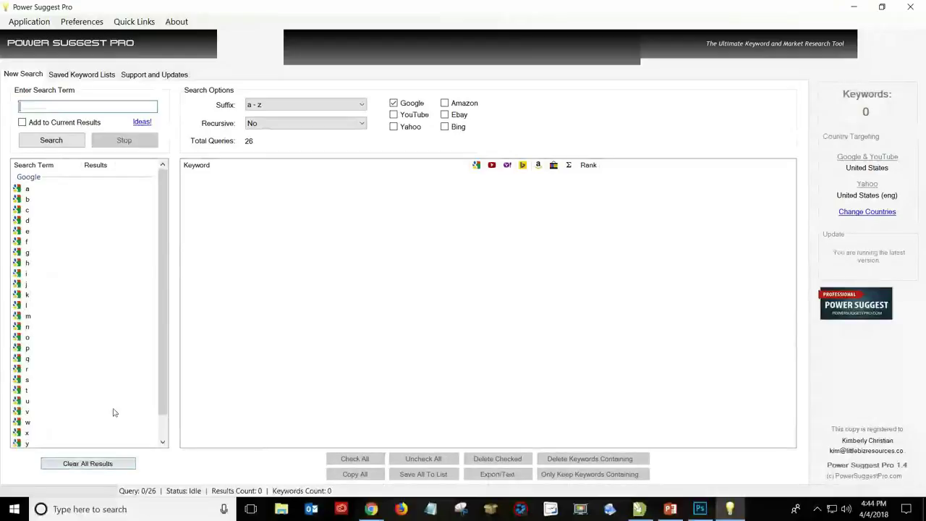
type("p")
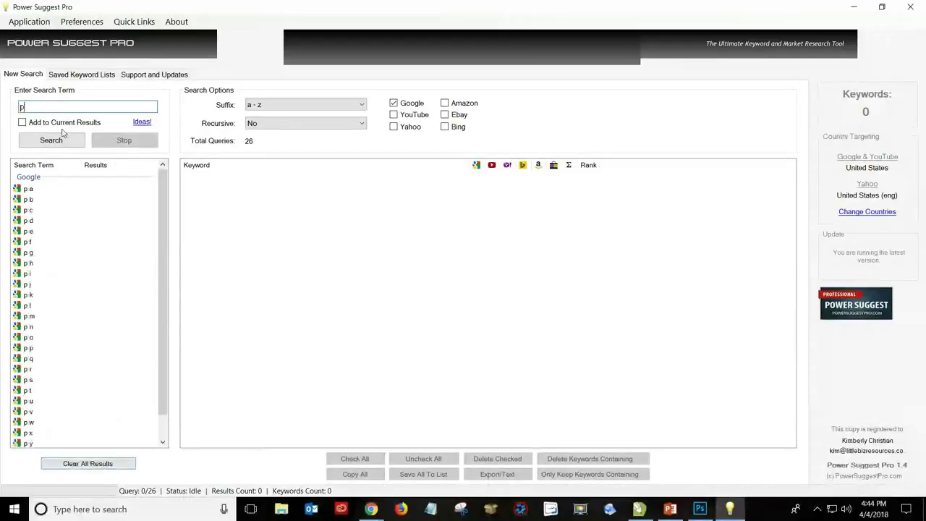
type("itbull")
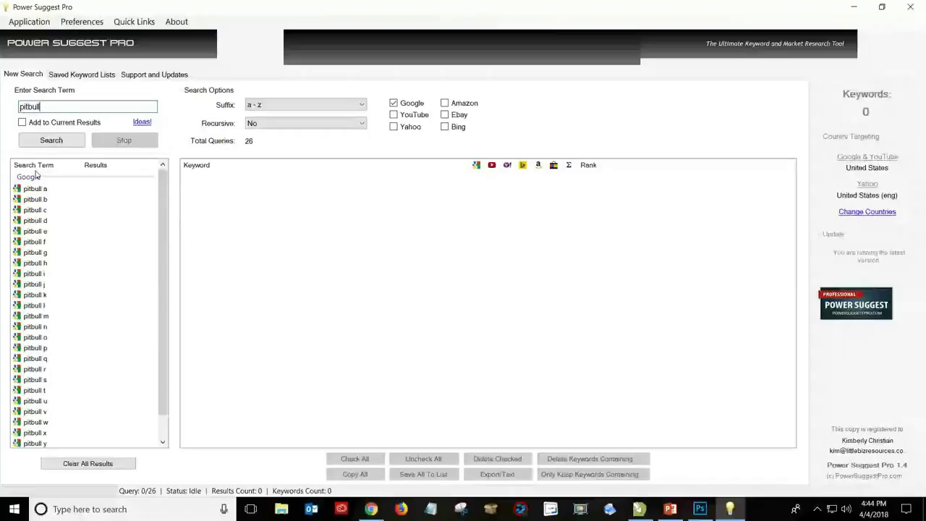
key("Return")
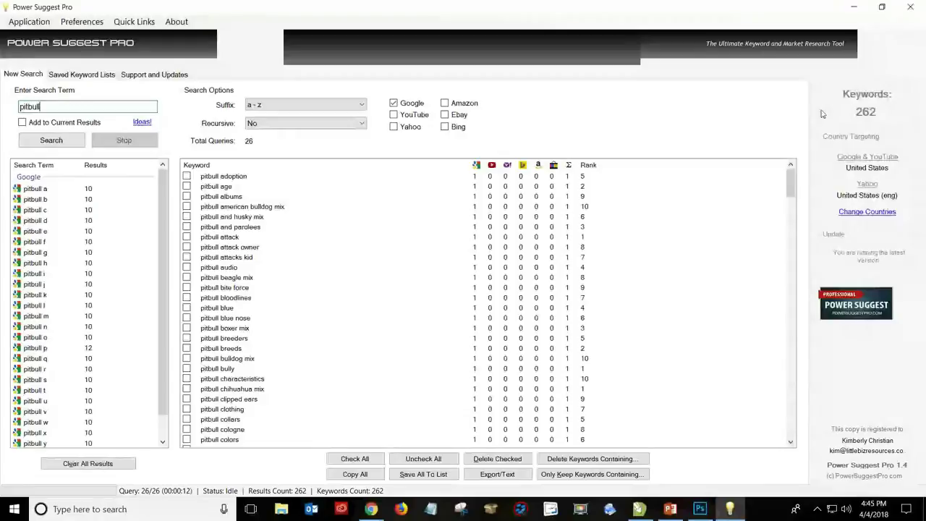
Step: Switch to Chrome's Google results tab and search for "pitbull breeds"
key("alt+Tab")
key("ctrl+shift+Tab")
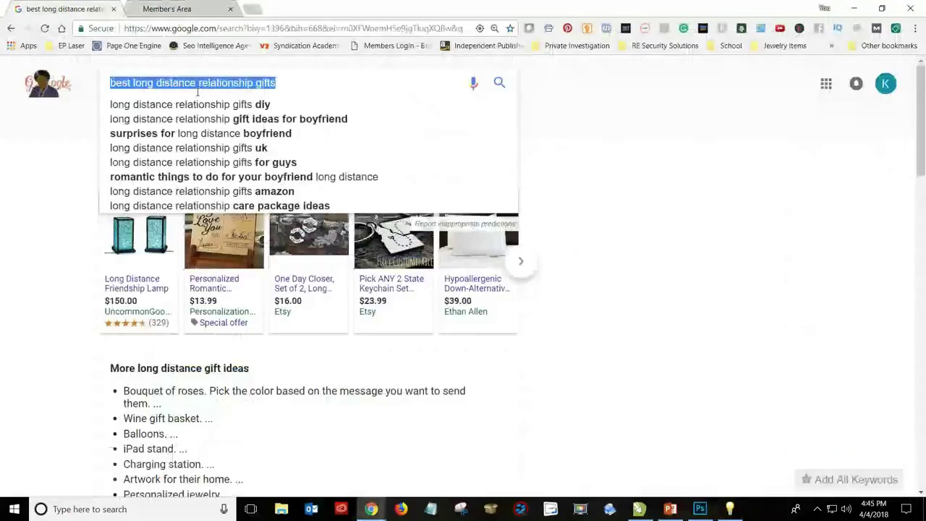
left_click(299, 84)
left_click_drag(299, 84, 71, 87)
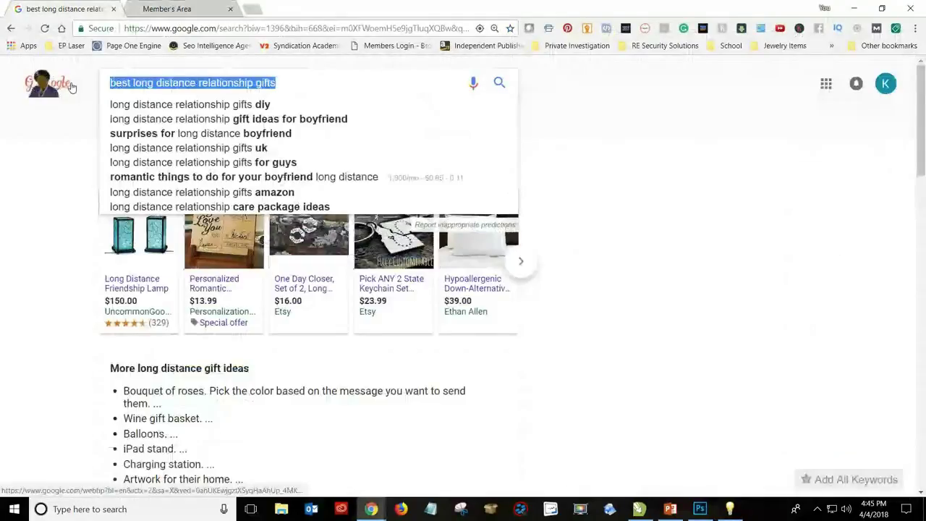
type("pitbull breeds")
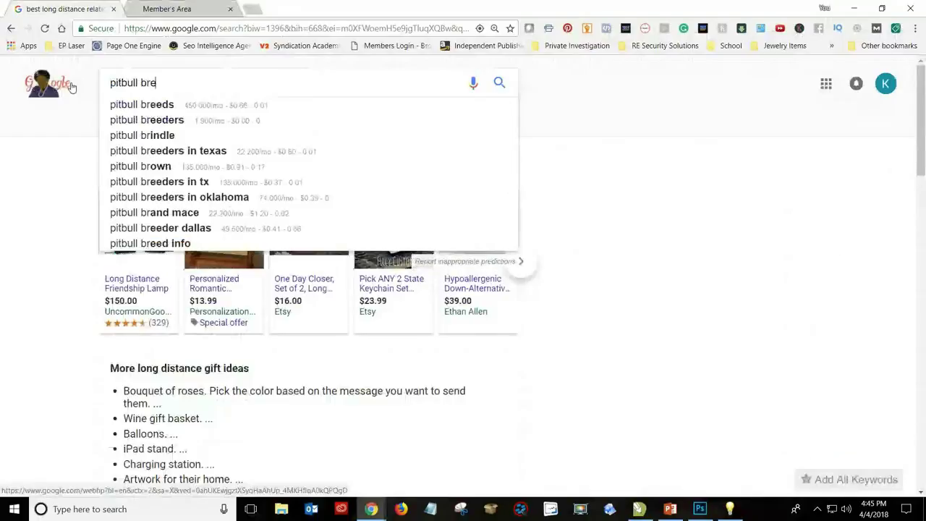
key("Return")
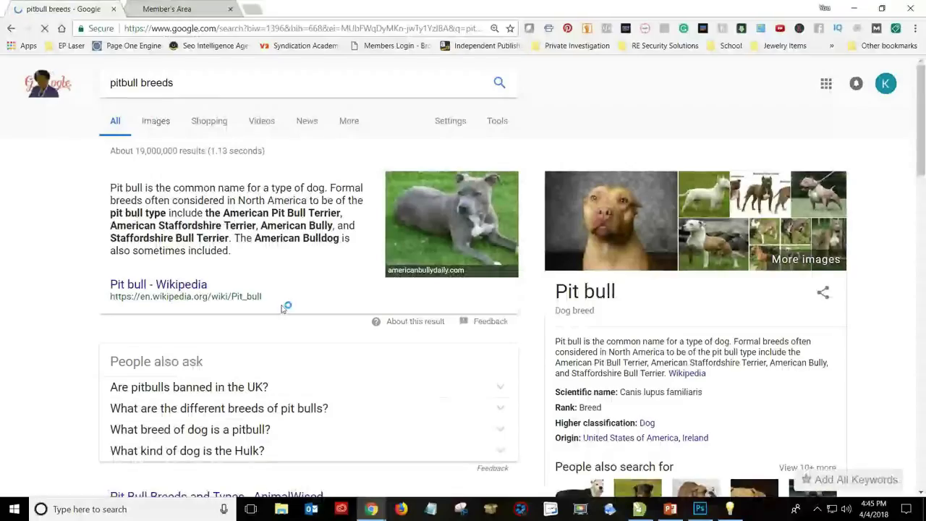
Step: Examine the monthly search volume and review the organic results for the pitbull breeds search
left_click_drag(128, 103, 164, 104)
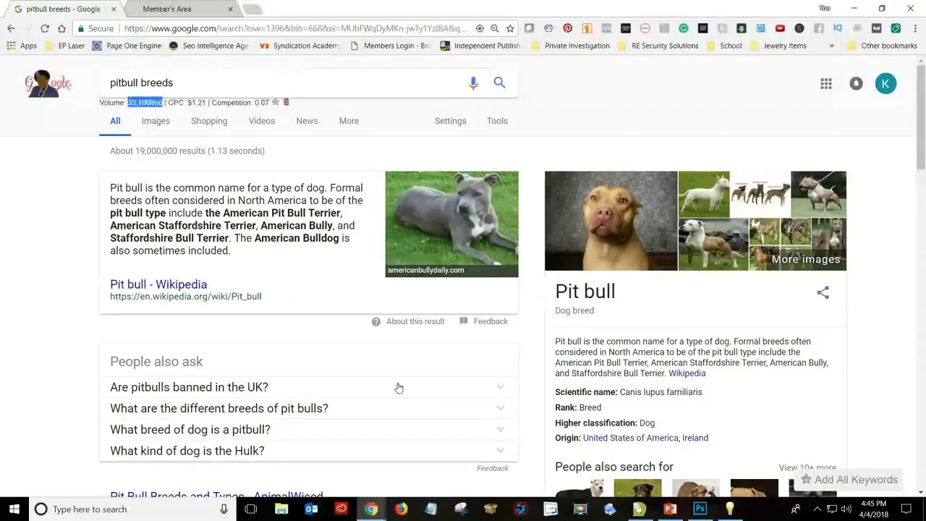
scroll(67, 348, "down", 5)
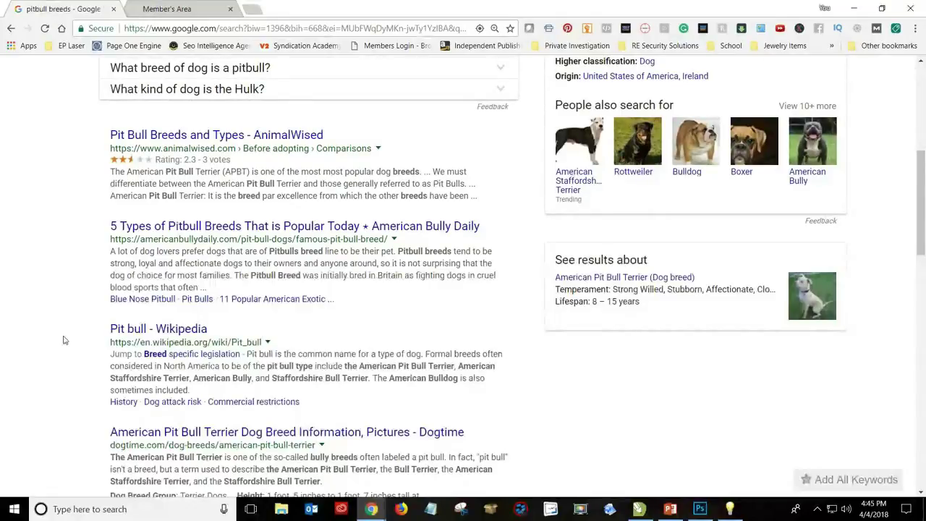
scroll(75, 347, "down", 2)
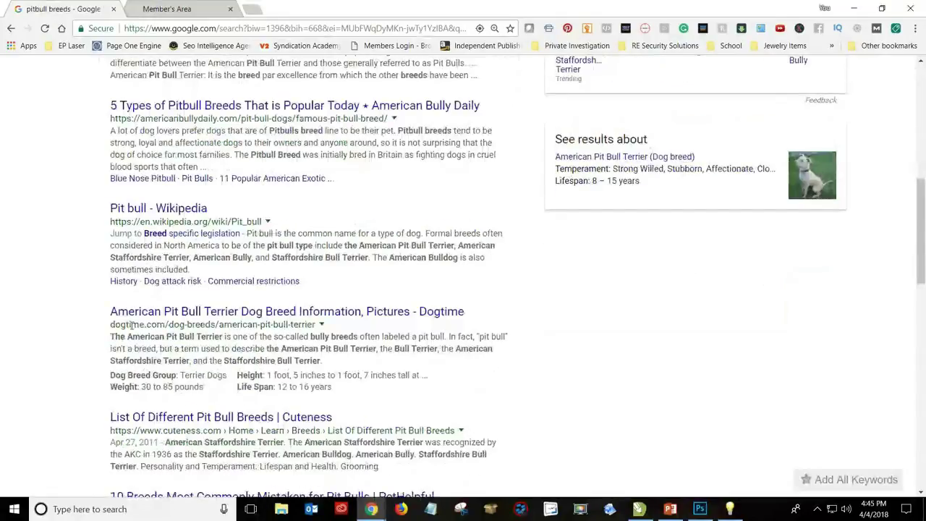
scroll(131, 325, "down", 3)
scroll(132, 324, "up", 6)
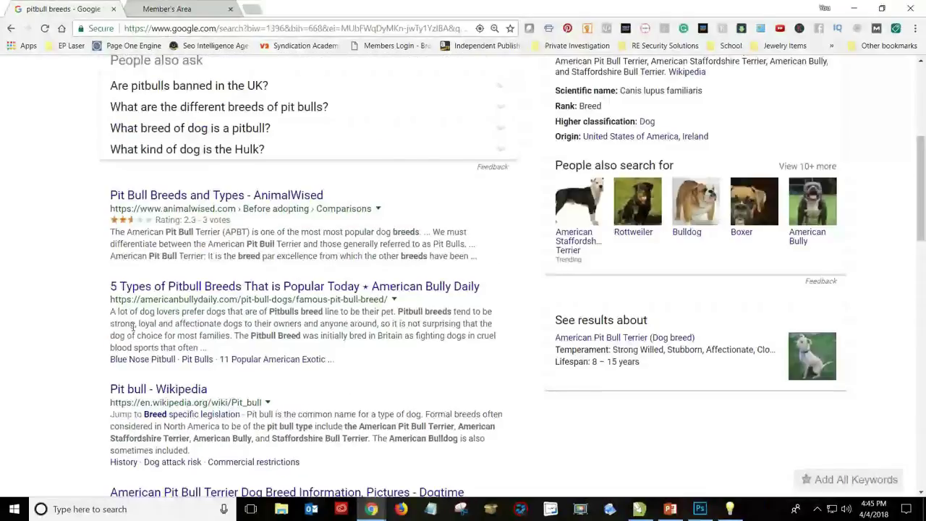
scroll(133, 329, "up", 3)
scroll(133, 331, "up", 2)
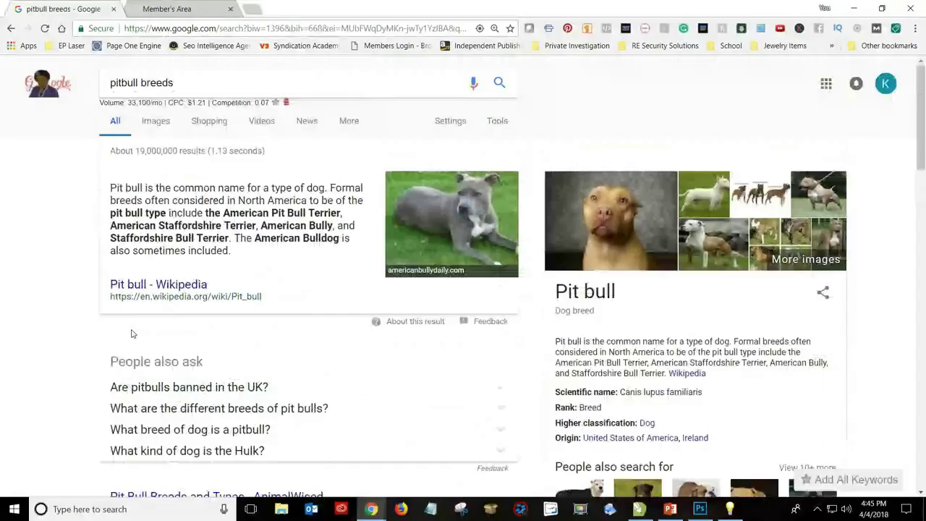
scroll(87, 329, "down", 3)
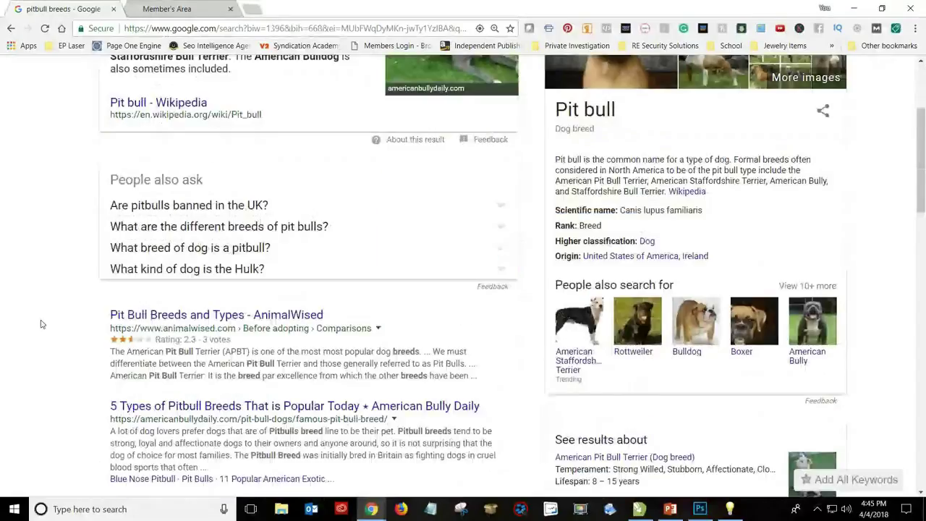
Step: Examine the organic results further down the pitbull breeds search page, comparing the ranking sites' titles and descriptions
scroll(42, 325, "down", 2)
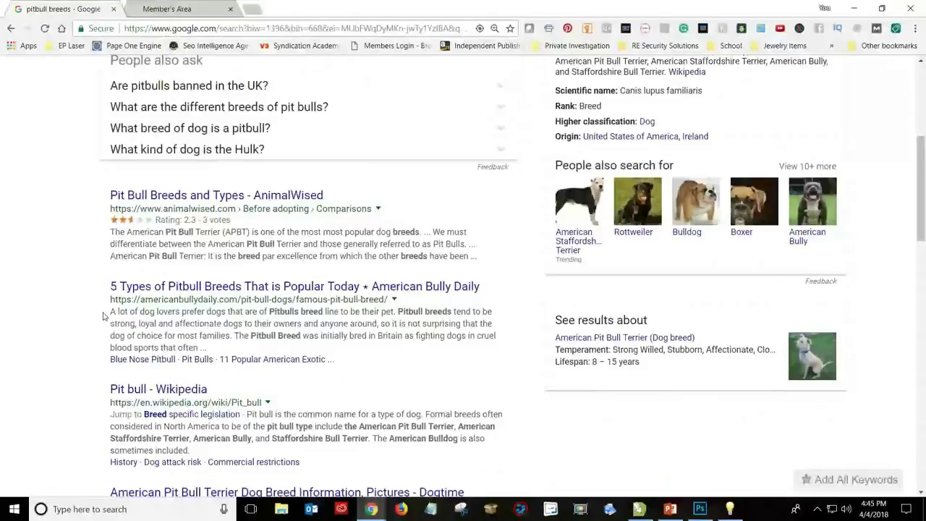
scroll(105, 316, "down", 2)
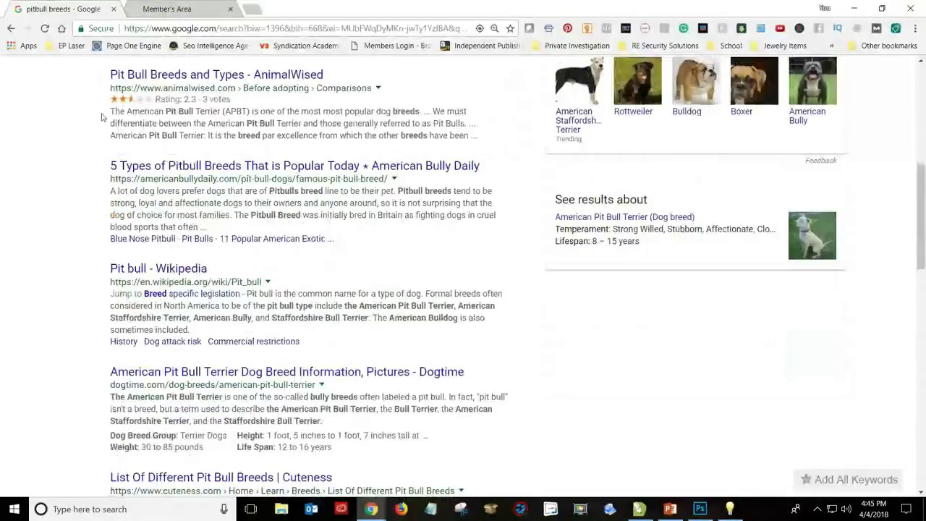
scroll(75, 360, "down", 1)
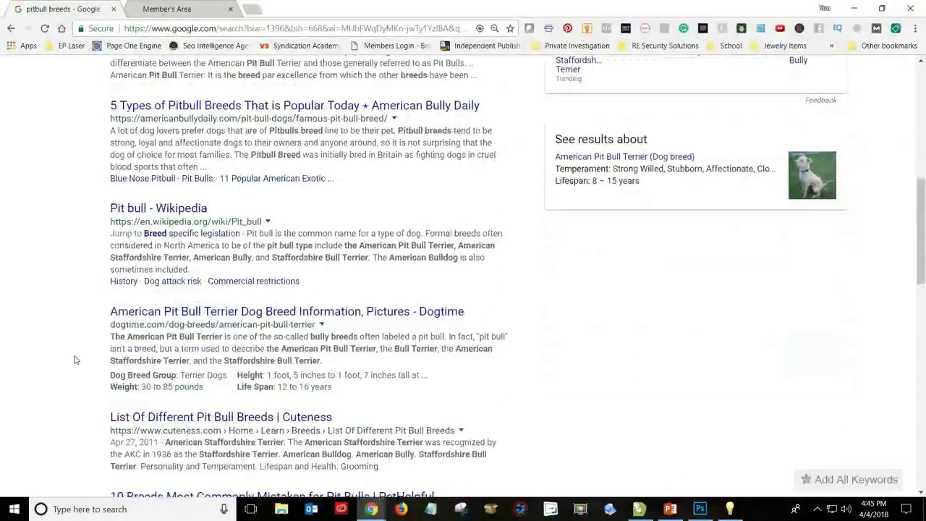
scroll(75, 359, "down", 2)
scroll(73, 355, "down", 1)
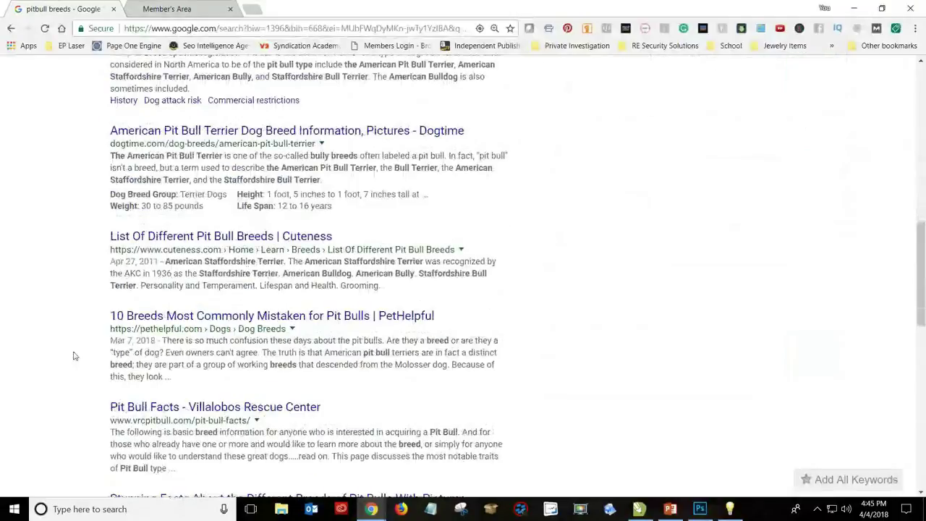
scroll(73, 355, "down", 1)
left_click(177, 7)
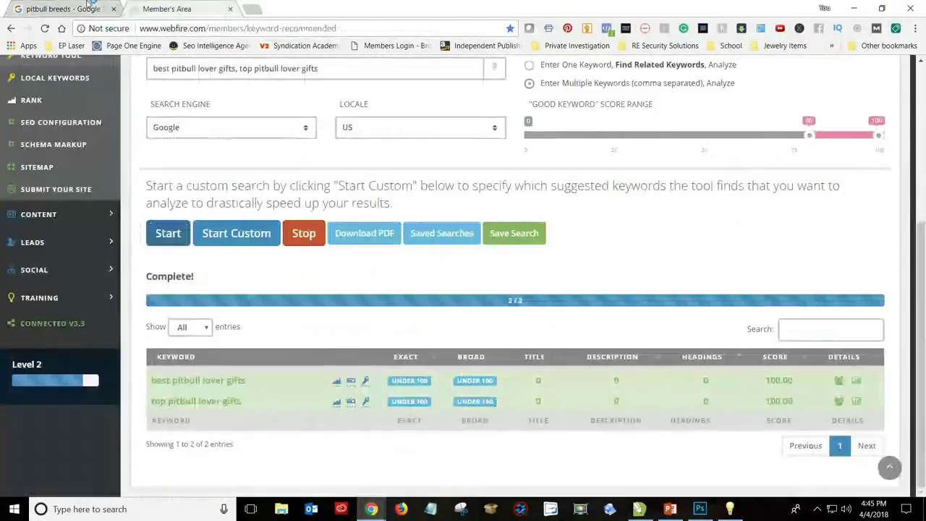
key("ctrl+shift+Tab")
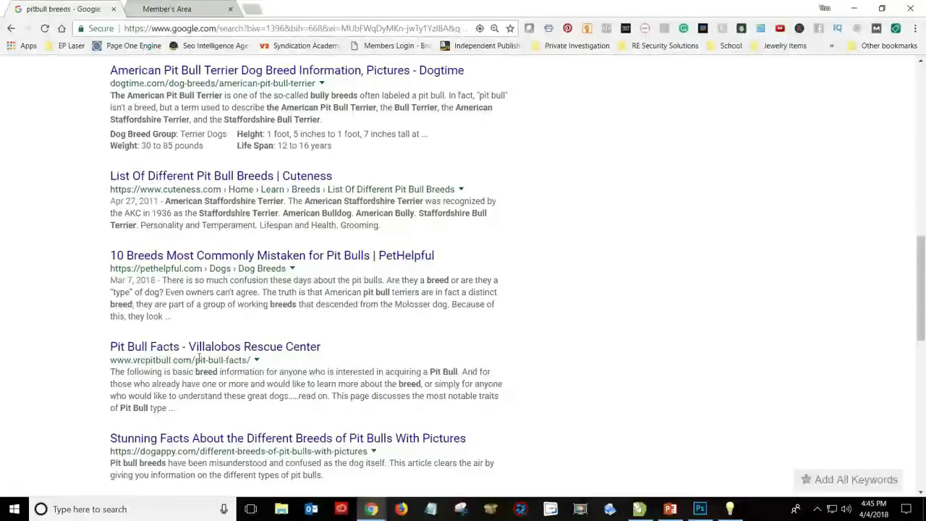
scroll(190, 373, "down", 1)
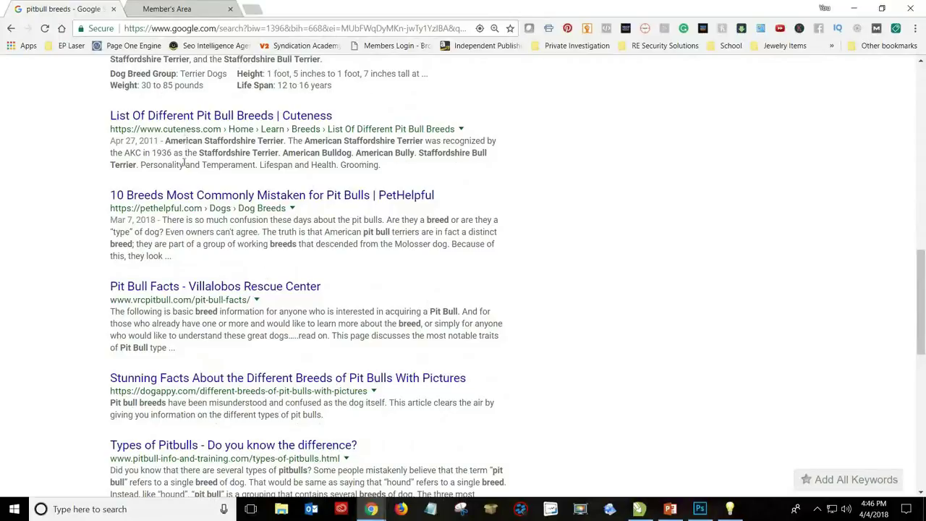
scroll(184, 197, "up", 5)
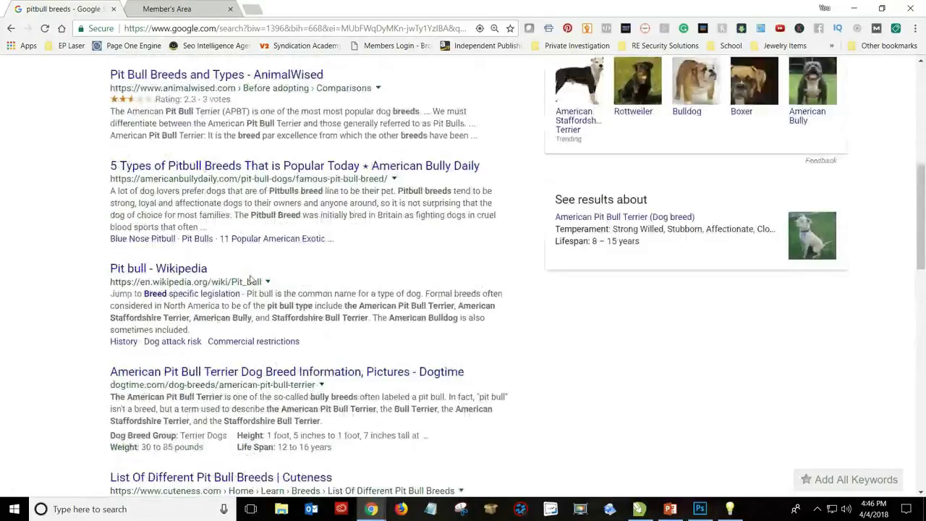
scroll(83, 275, "down", 3)
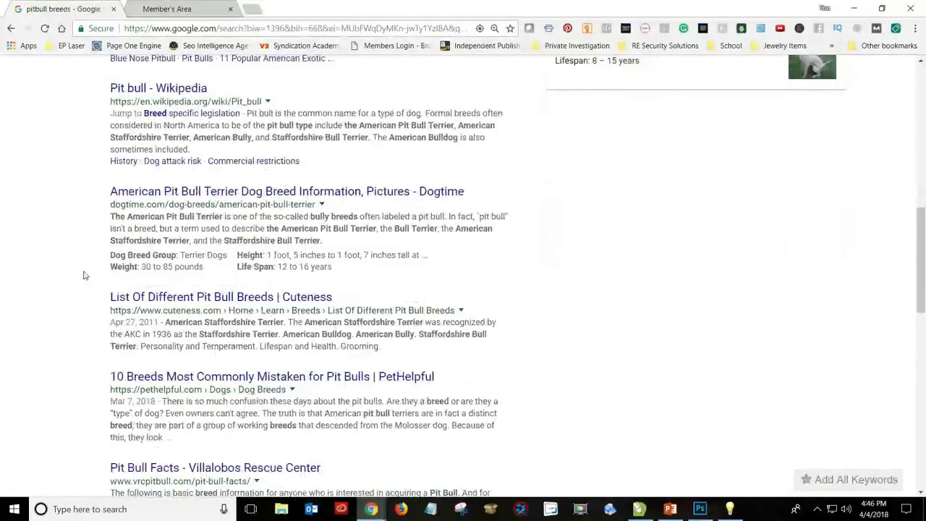
Step: Open Dogtime's American Pit Bull Terrier result in a new tab and look through the page
right_click(203, 193)
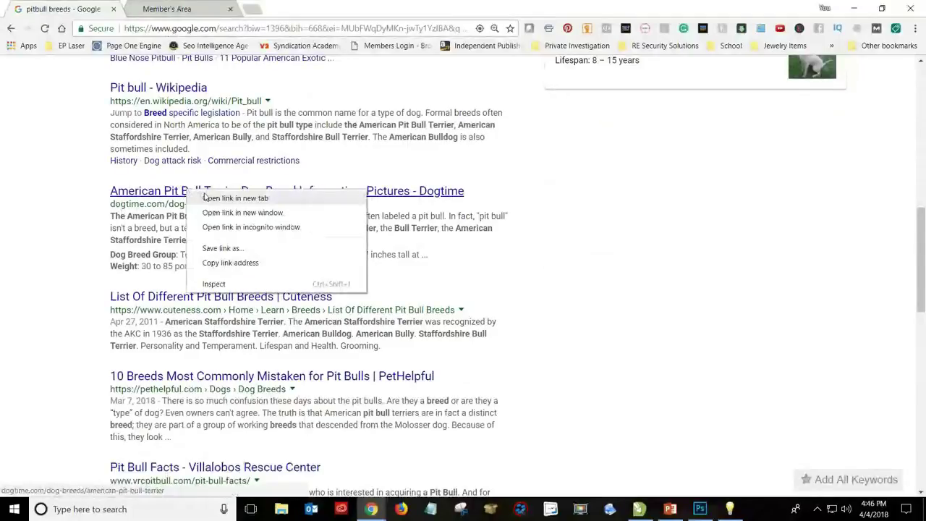
left_click(206, 198)
left_click(177, 9)
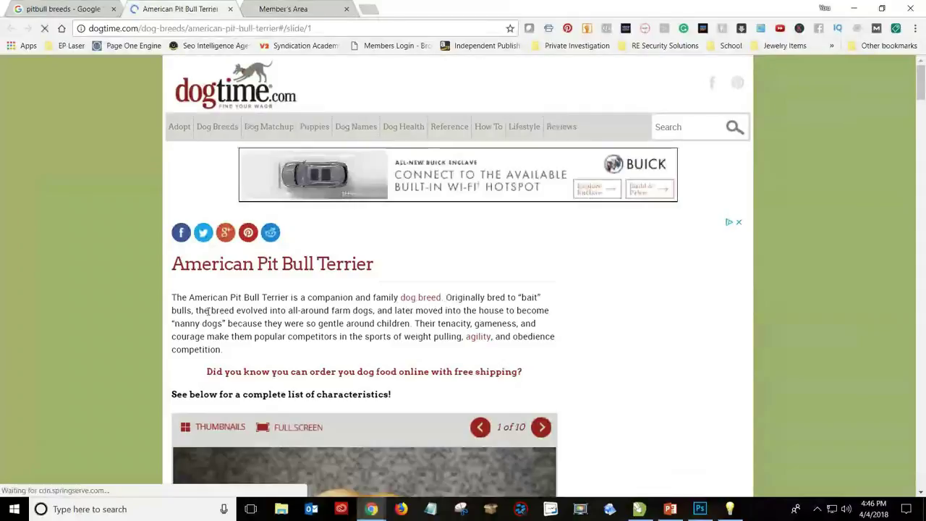
scroll(328, 249, "down", 1)
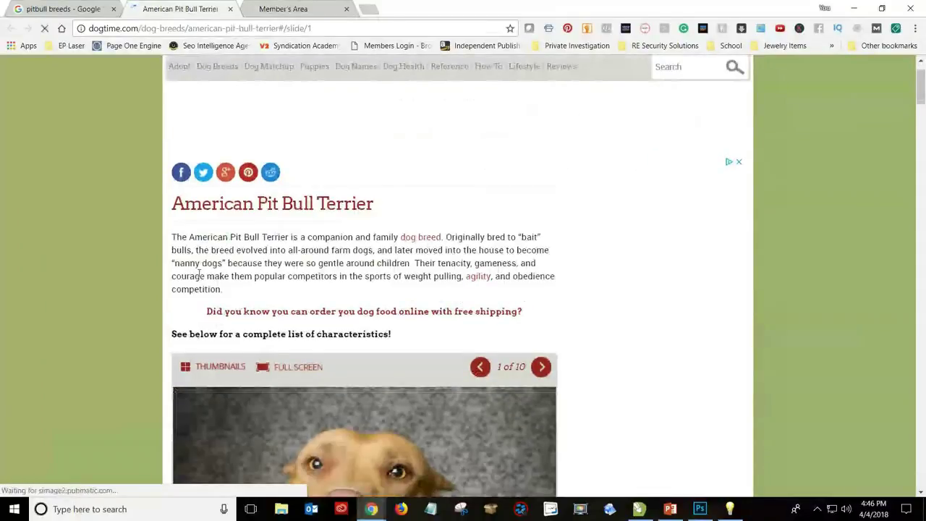
scroll(122, 284, "down", 8)
scroll(122, 284, "up", 5)
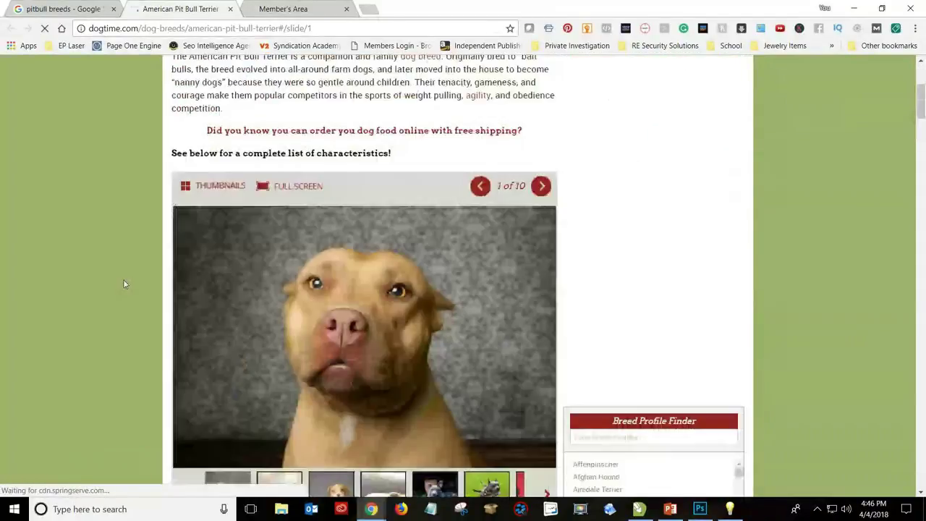
Step: Run WebFire's competition analysis on the keywords "pitbull breed, pit bull breed" and bring its results into view
key("ctrl+Tab")
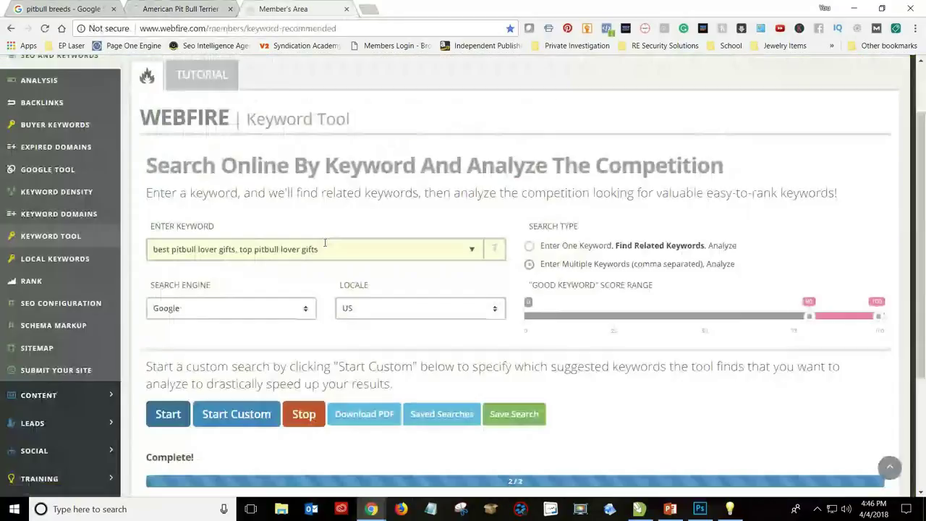
left_click_drag(325, 243, 128, 254)
type("pibull breed")
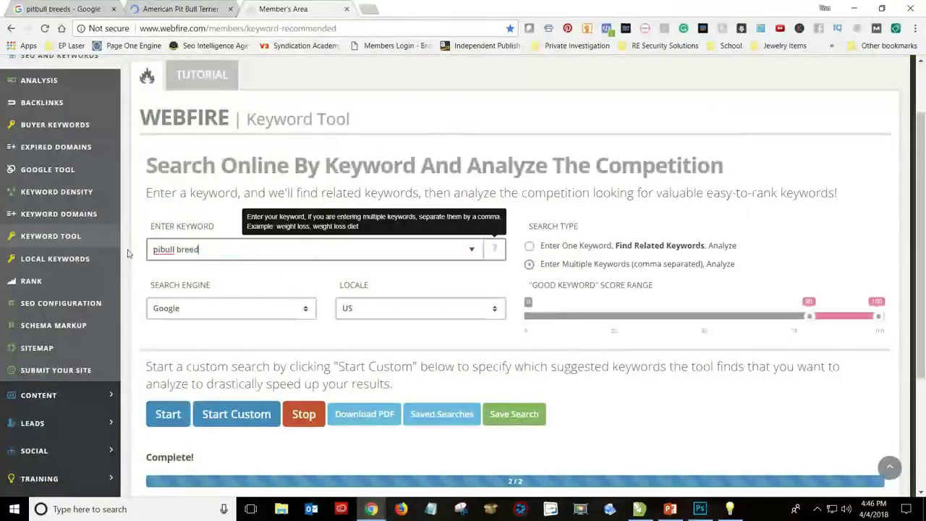
key("BackSpace")
key("BackSpace")
key("BackSpace")
key("BackSpace")
key("BackSpace")
key("BackSpace")
key("BackSpace")
key("BackSpace")
key("BackSpace")
key("BackSpace")
type("tbull bree")
type("d. ")
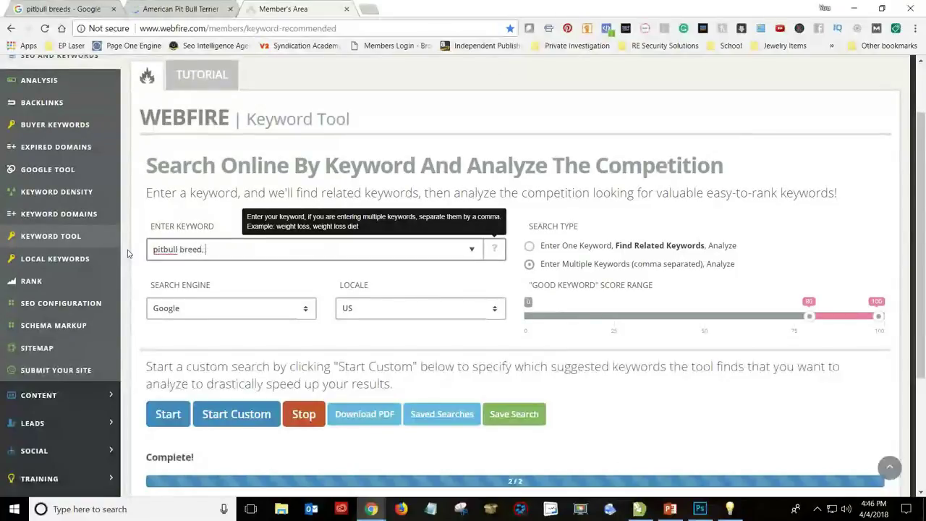
type("pit bull breed")
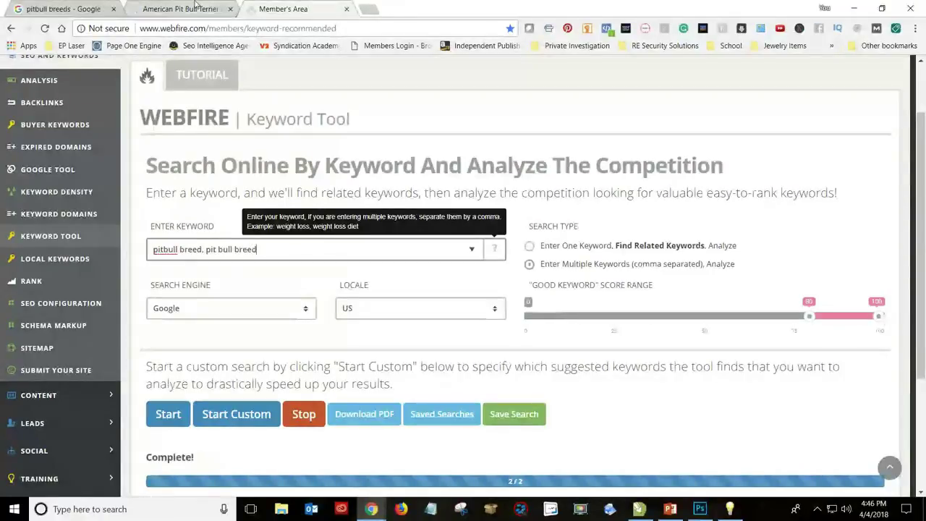
key("Return")
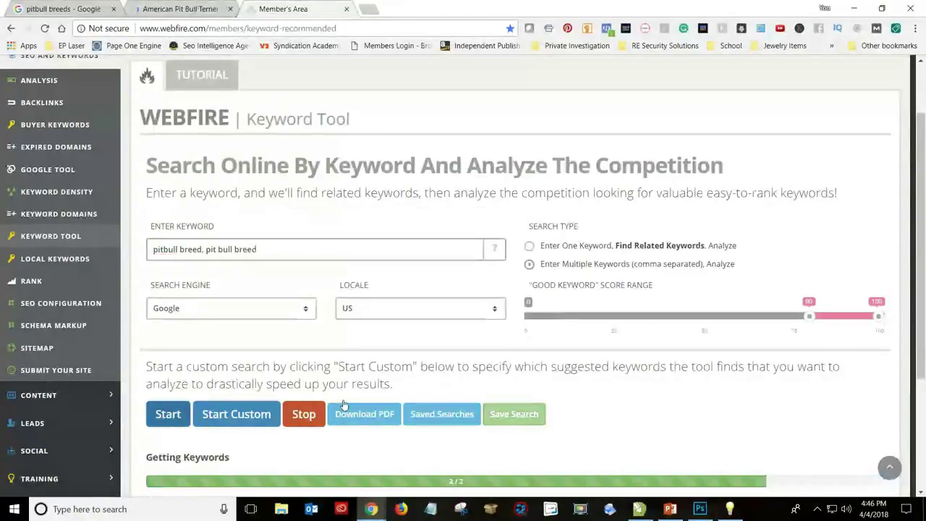
scroll(714, 325, "down", 3)
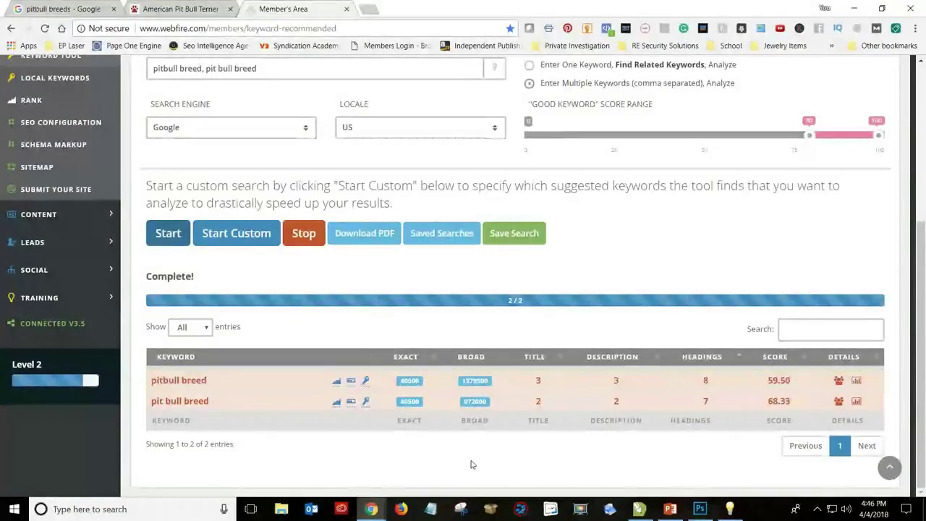
Step: Recheck the Google results for pitbull breeds, close the Dogtime page and return to WebFire's keyword results
left_click(154, 5)
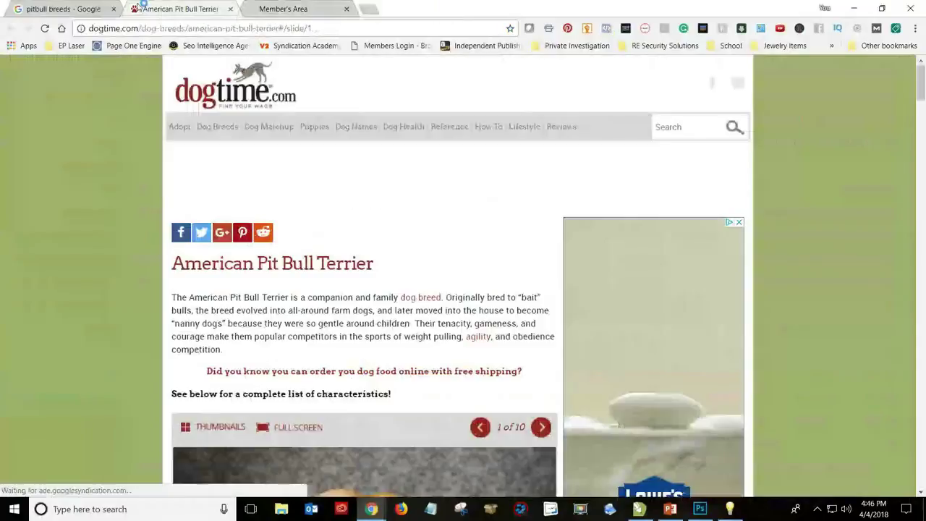
left_click(64, 8)
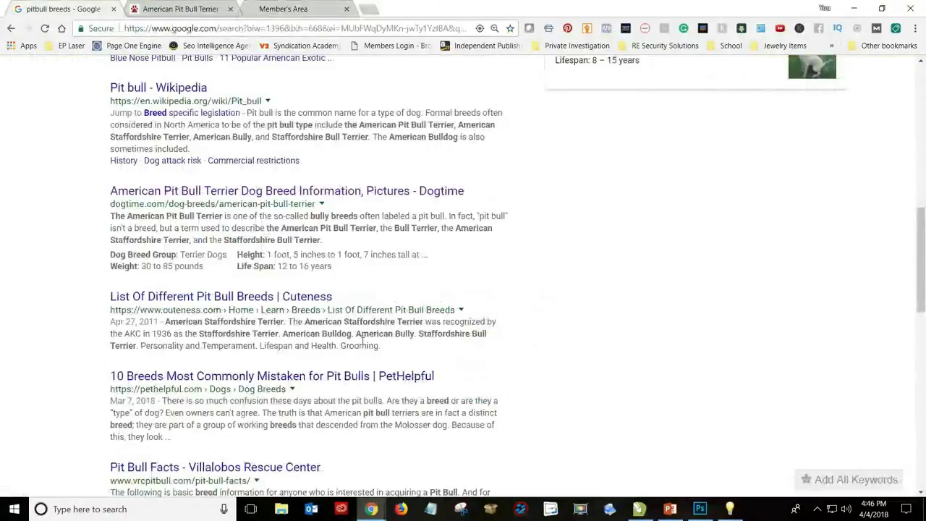
scroll(124, 331, "down", 1)
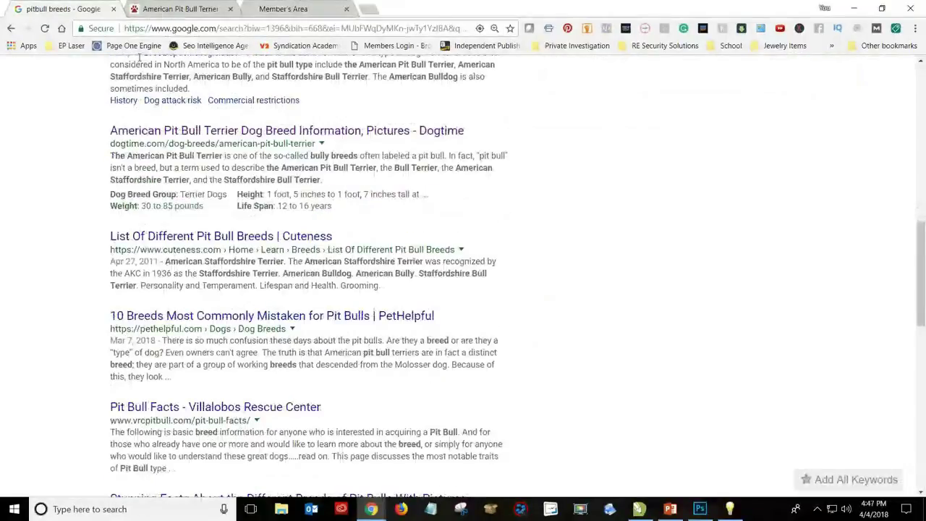
left_click(199, 7)
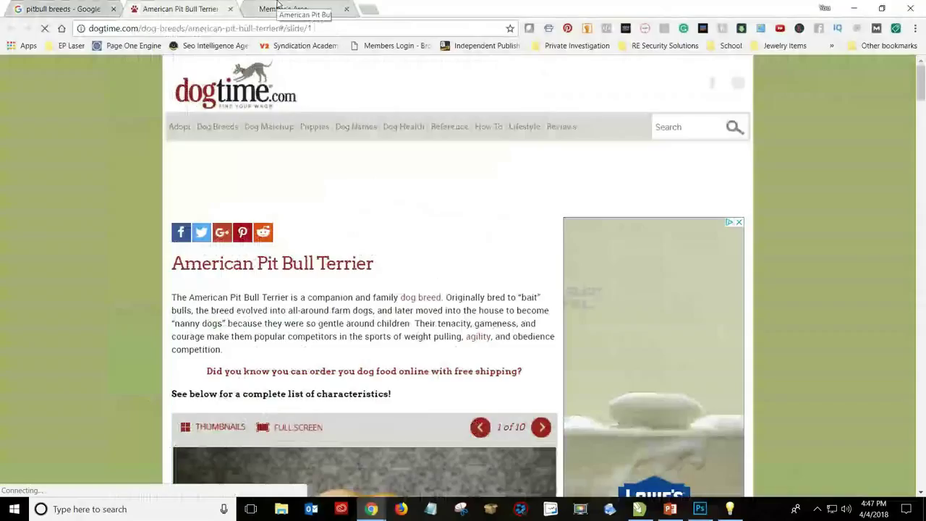
key("ctrl+w")
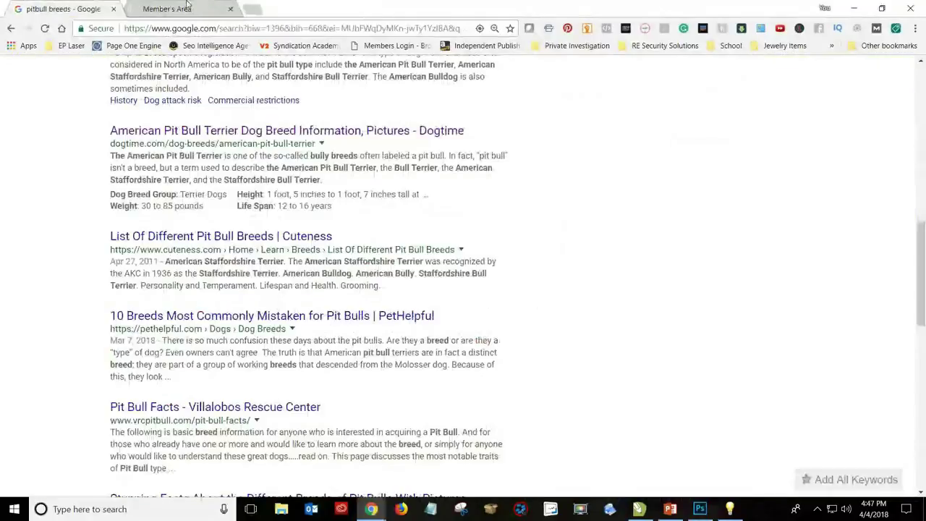
left_click(187, 6)
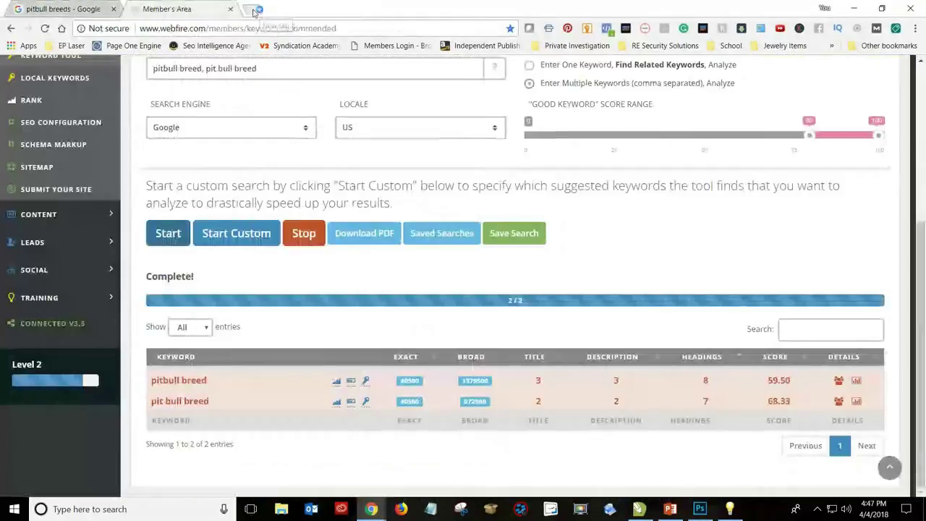
Step: Add a blank browser tab and open the Google result "Stunning Facts About the Different Breeds of Pit Bulls With Pictures" in its own tab
left_click(254, 9)
key("ctrl+1")
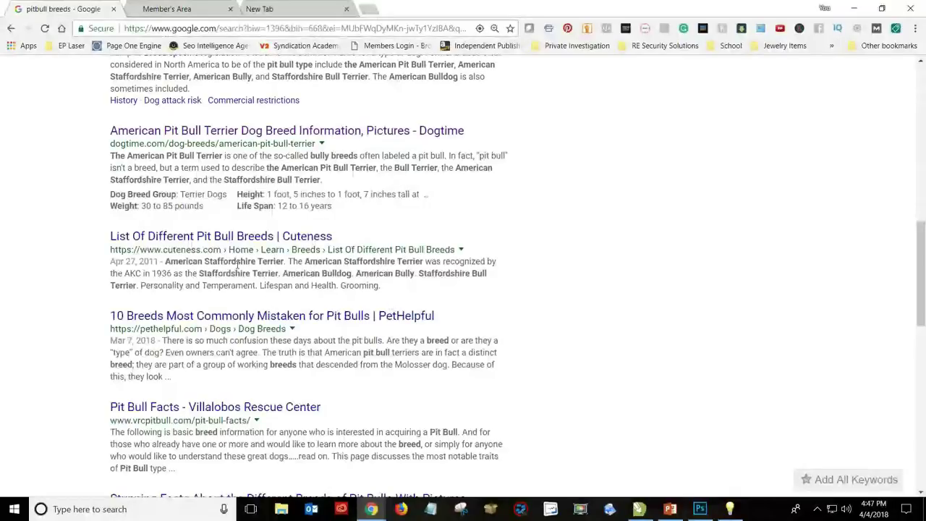
scroll(253, 353, "down", 1)
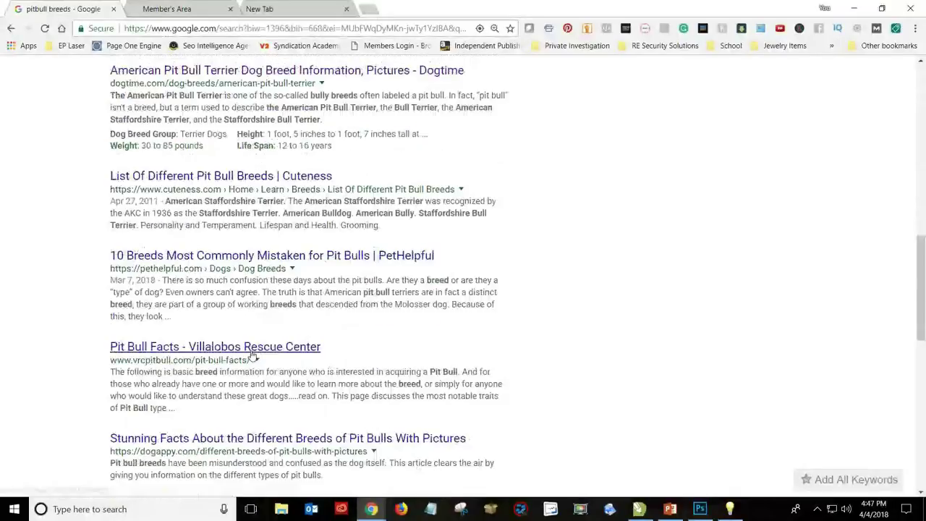
scroll(252, 355, "down", 2)
left_click(207, 320)
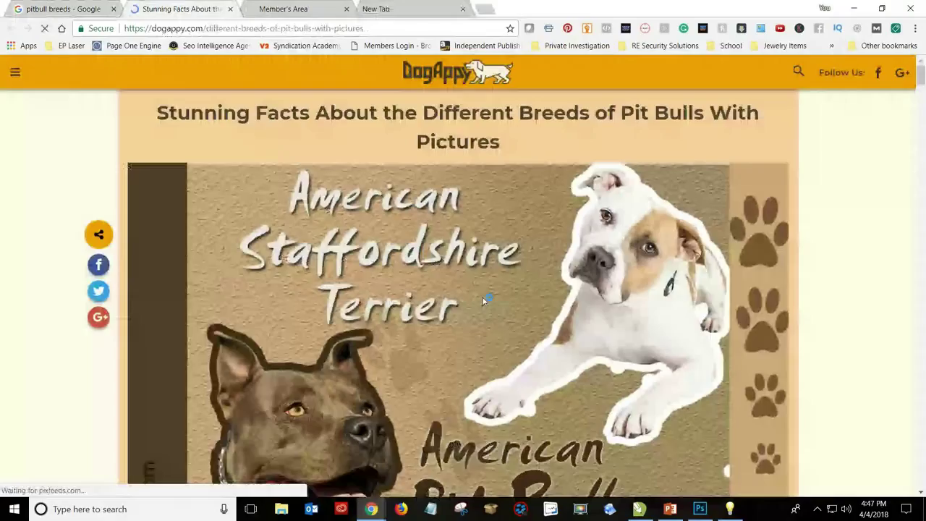
Step: Examine how the DogAppy article on pit bull breeds is laid out, including its breed sections, pictures, ads and related articles
scroll(332, 289, "down", 3)
scroll(330, 285, "down", 5)
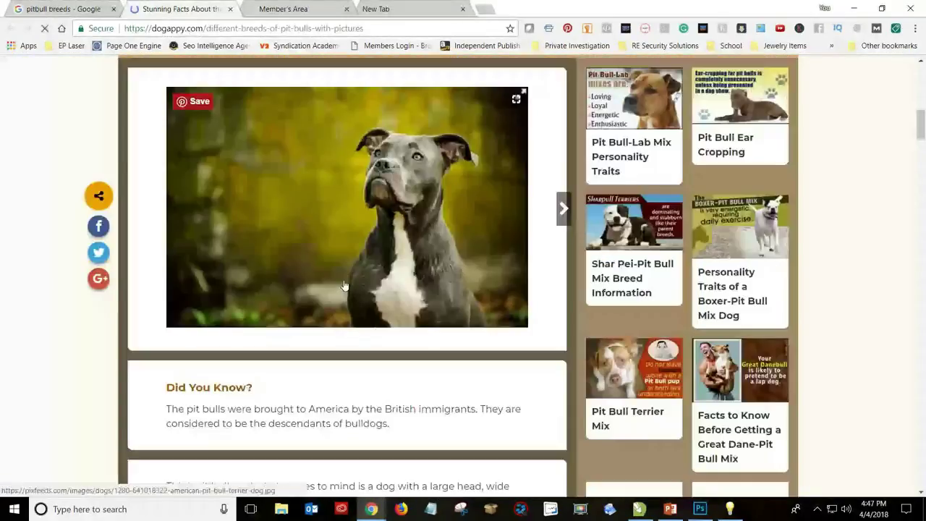
scroll(344, 284, "down", 2)
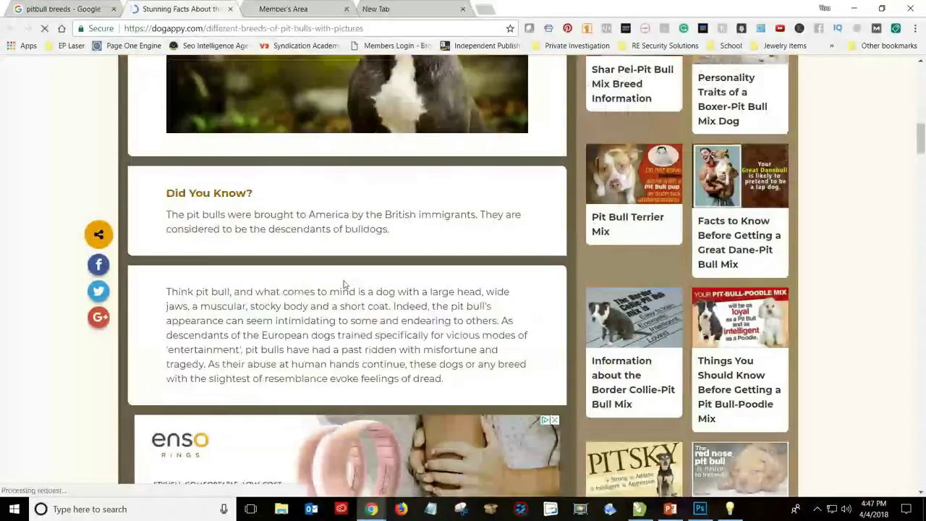
scroll(343, 284, "down", 1)
scroll(344, 285, "down", 1)
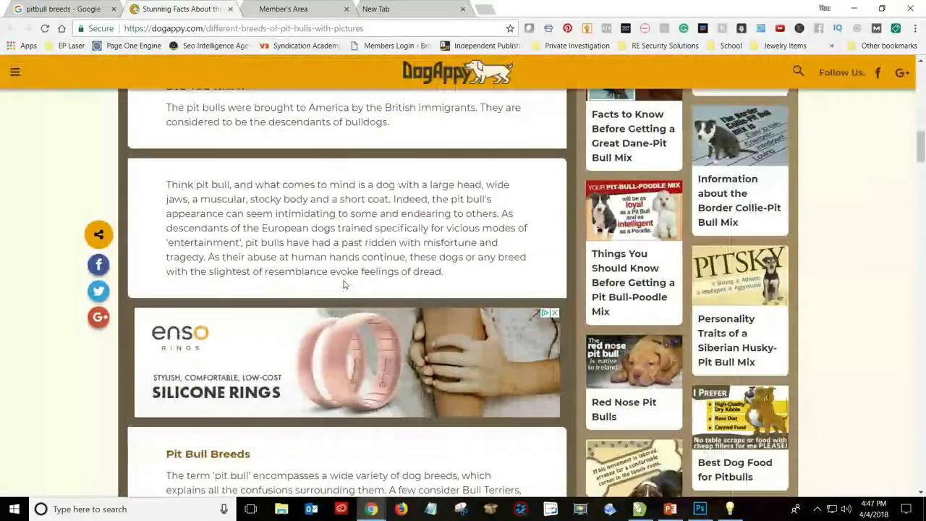
scroll(344, 285, "down", 2)
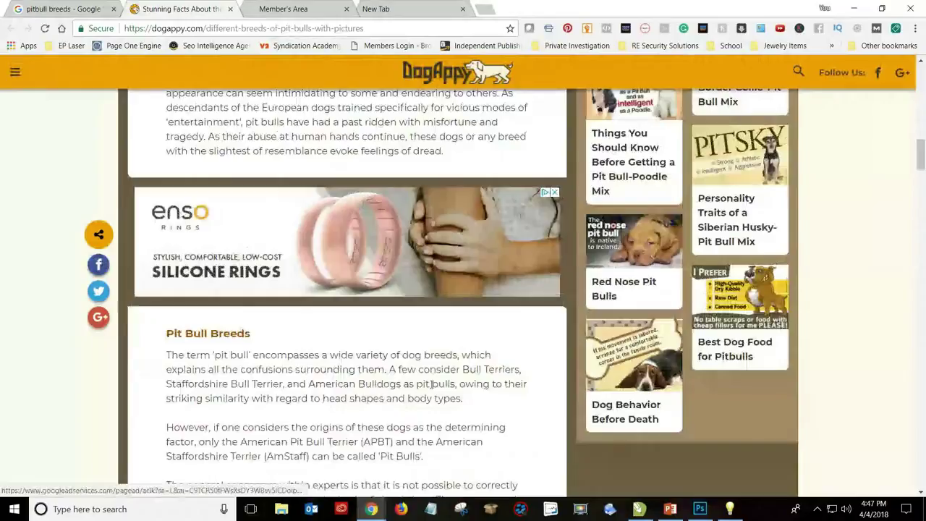
scroll(432, 384, "down", 4)
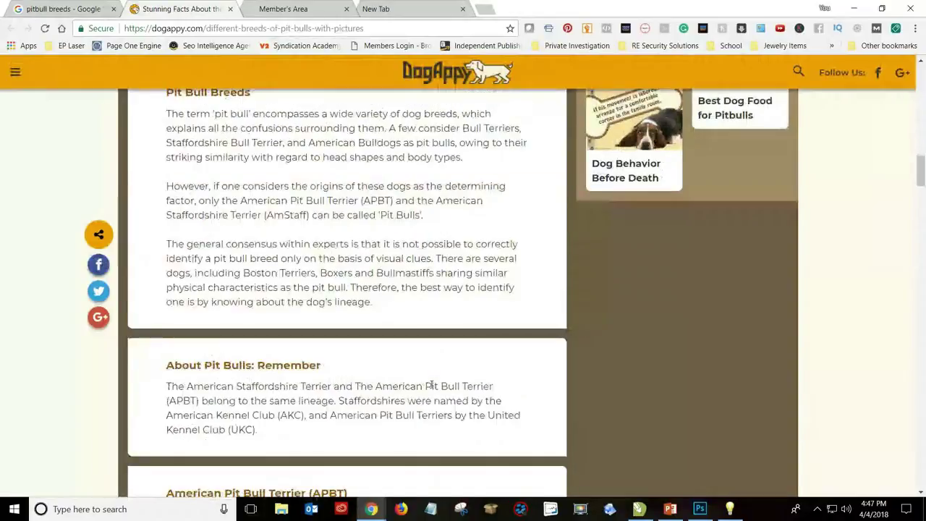
scroll(432, 386, "down", 3)
scroll(432, 387, "down", 4)
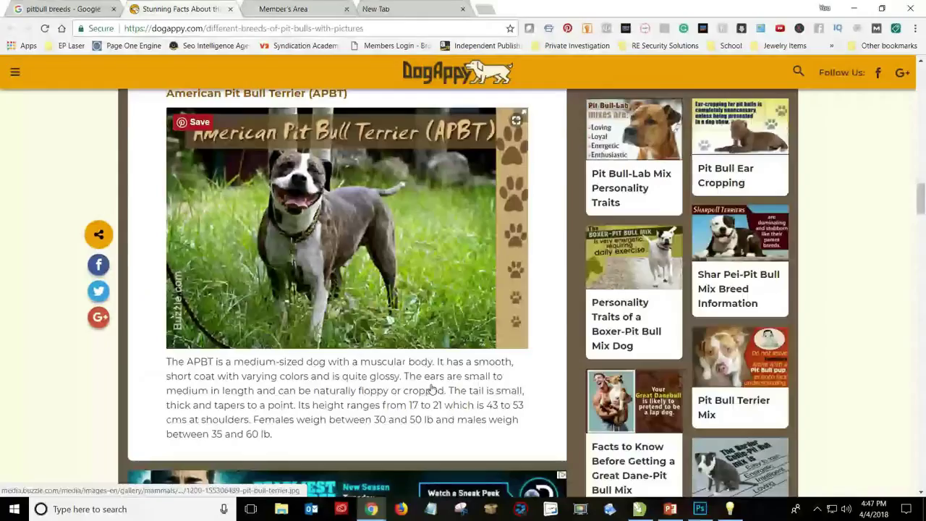
scroll(432, 388, "down", 3)
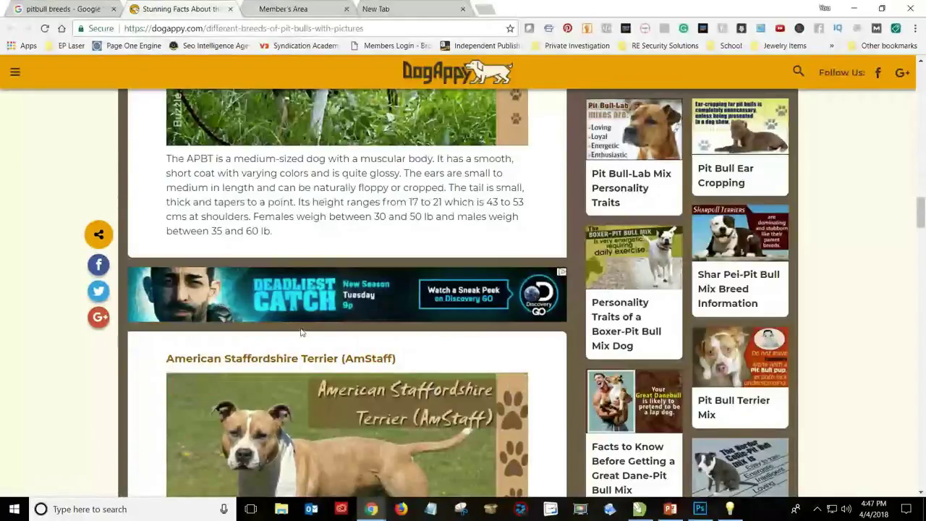
Step: Examine the DogAppy article's American Staffordshire Terrier, Color Variants and Other Variants sections, and check its listing in the Google results for pitbull breeds
scroll(303, 332, "down", 7)
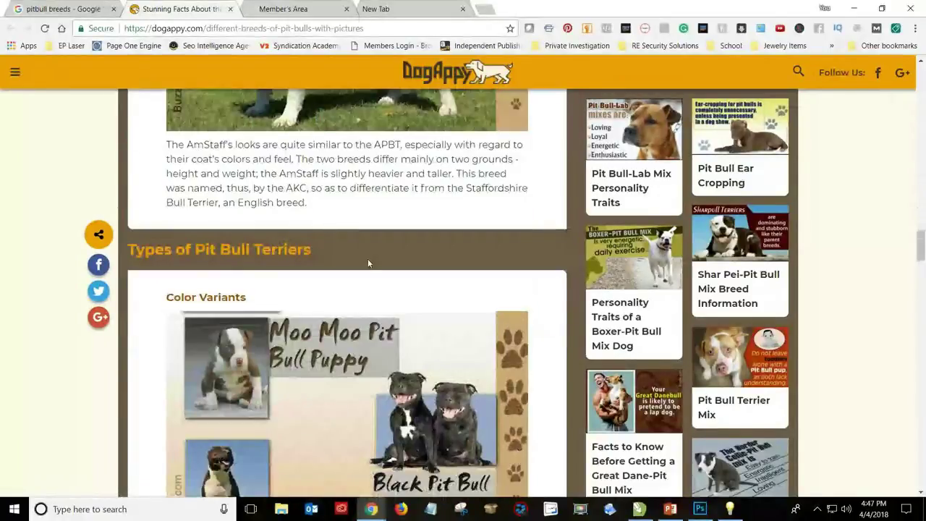
scroll(150, 372, "down", 1)
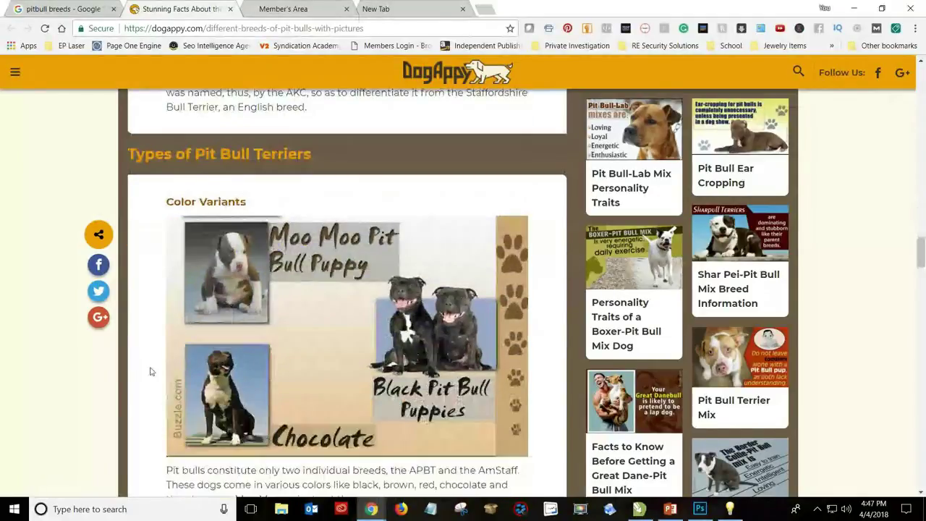
scroll(148, 363, "down", 3)
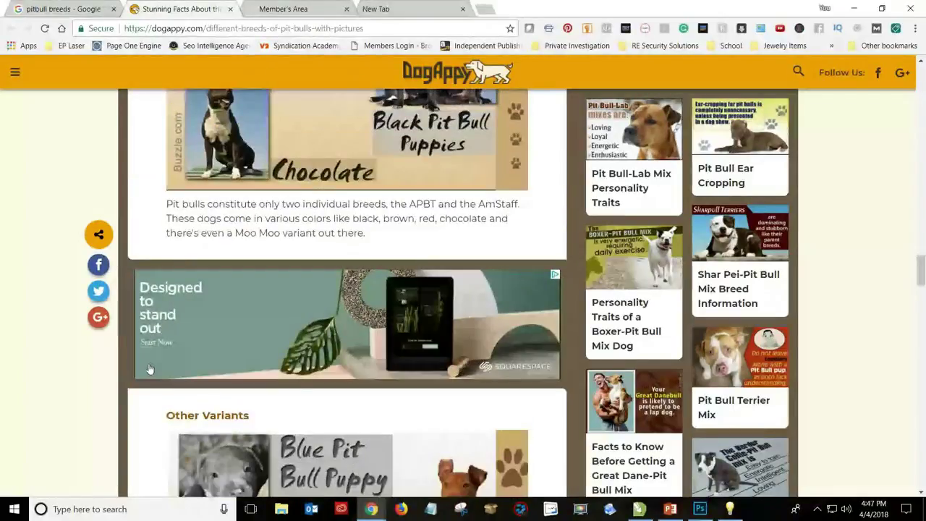
scroll(144, 225, "down", 2)
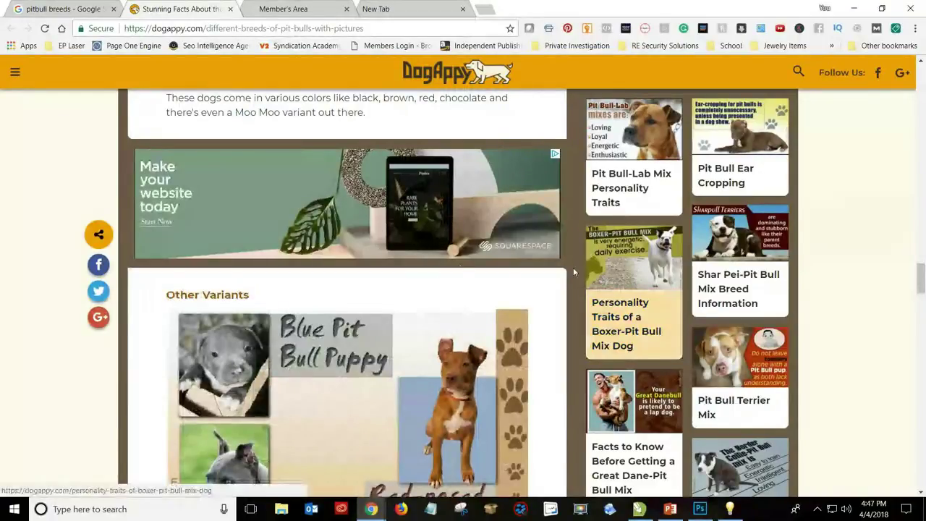
scroll(573, 334, "down", 2)
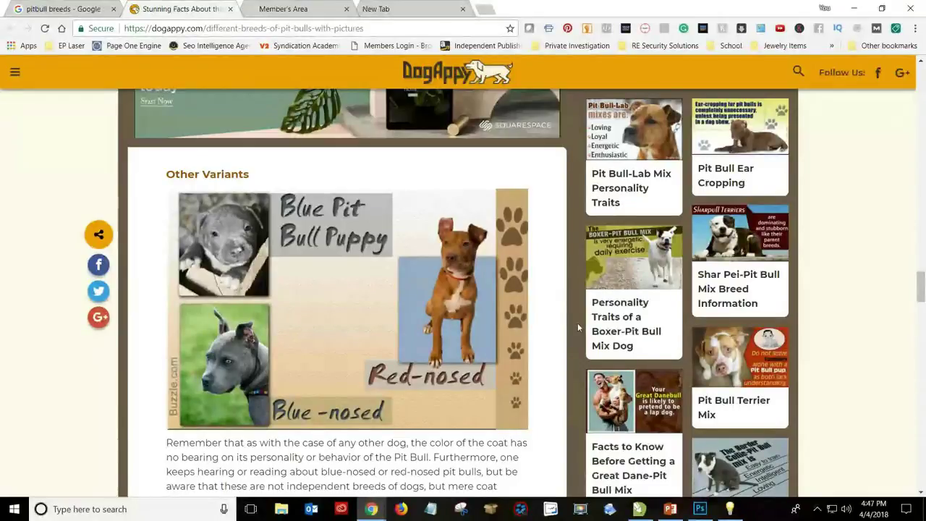
left_click(70, 6)
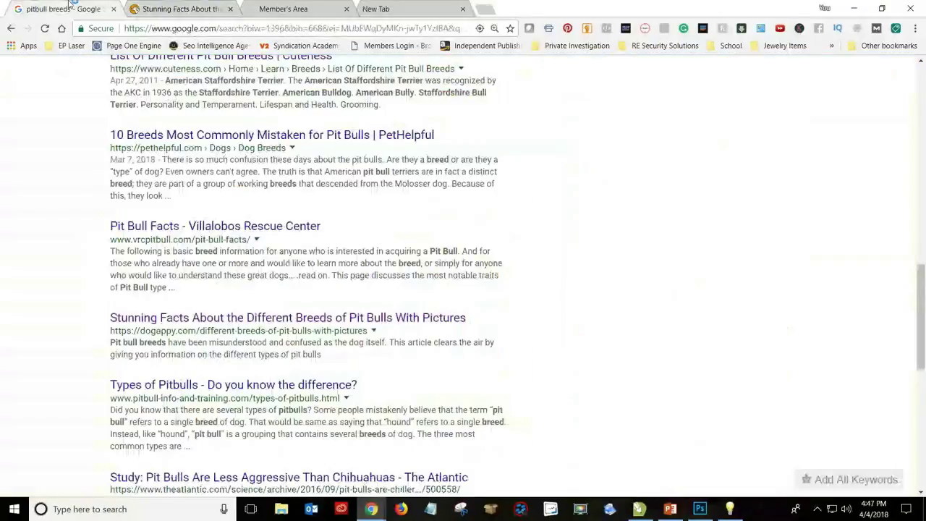
left_click(182, 16)
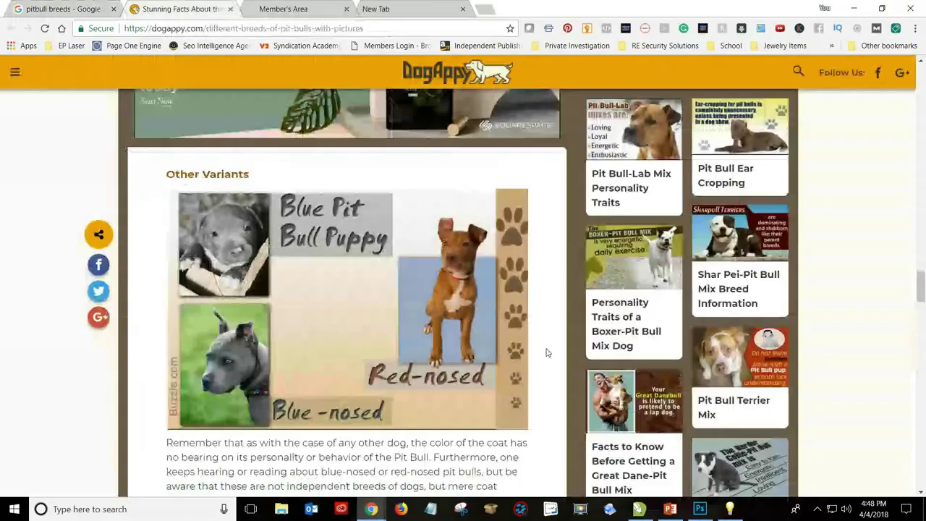
Step: Review the DogAppy article again from the AmStaff section down to the "A Loyal Partner" and "A Source of Joy" sections
scroll(548, 353, "up", 4)
scroll(548, 355, "up", 9)
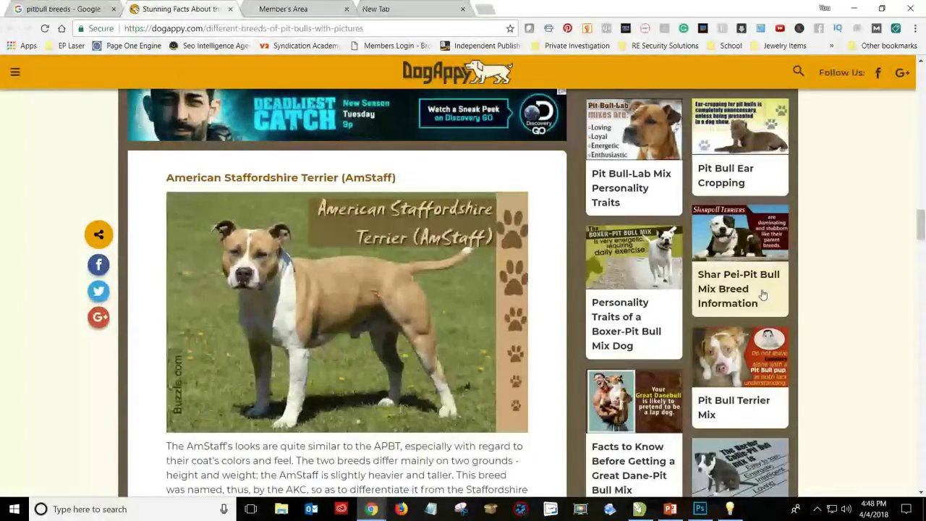
left_click_drag(920, 230, 920, 259)
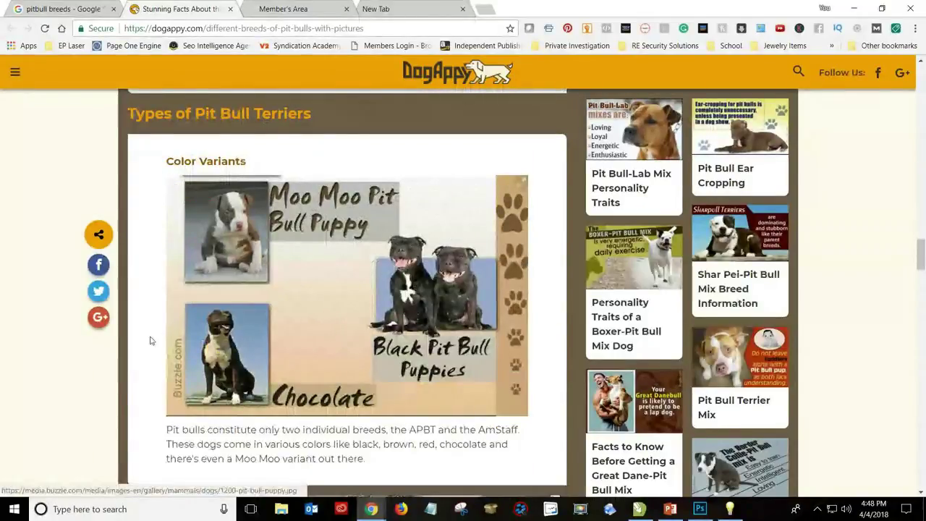
scroll(143, 341, "down", 1)
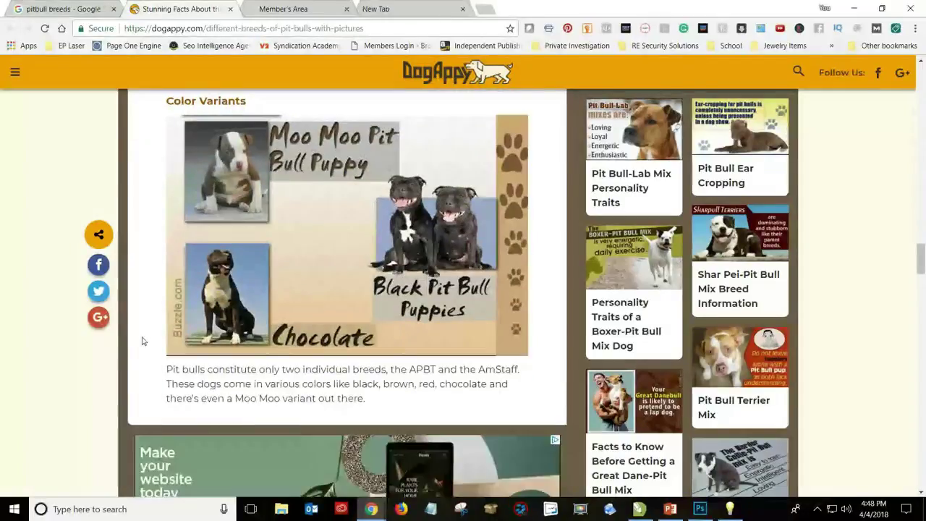
scroll(142, 341, "down", 3)
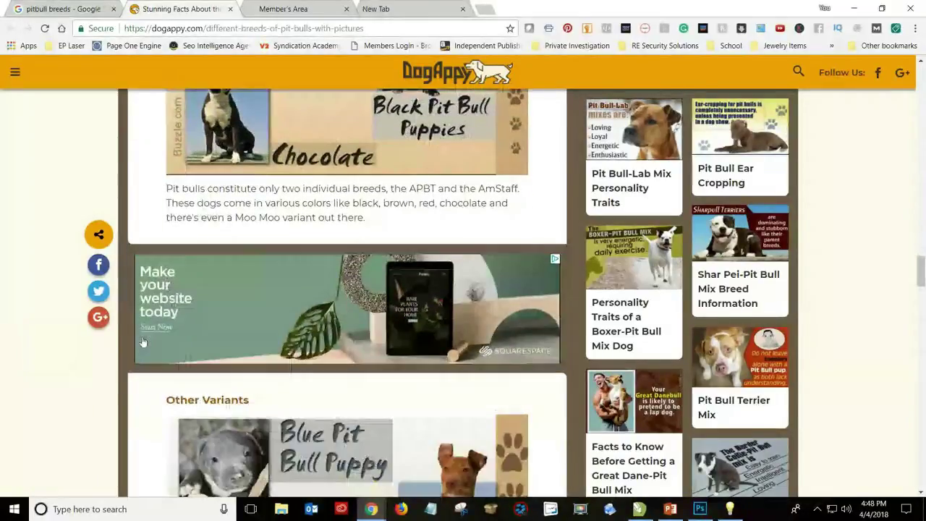
scroll(142, 341, "down", 3)
scroll(143, 341, "down", 3)
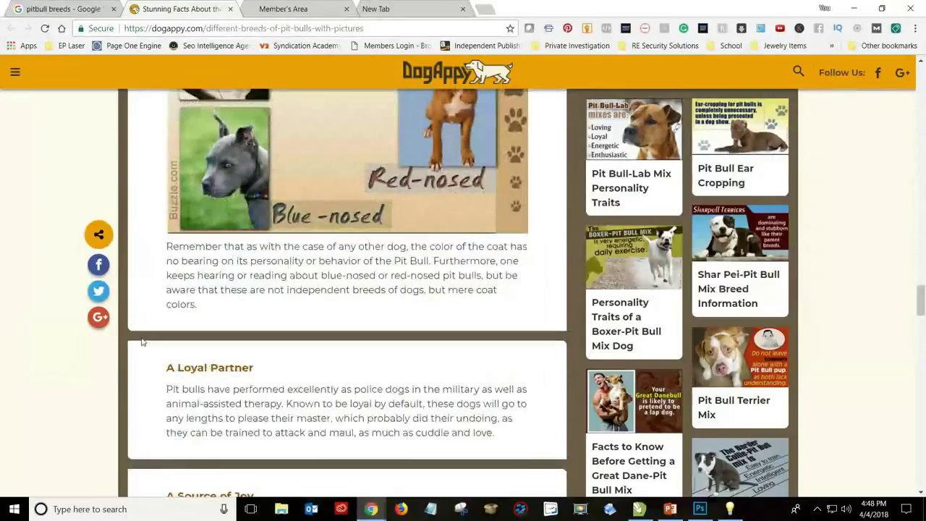
scroll(142, 341, "down", 2)
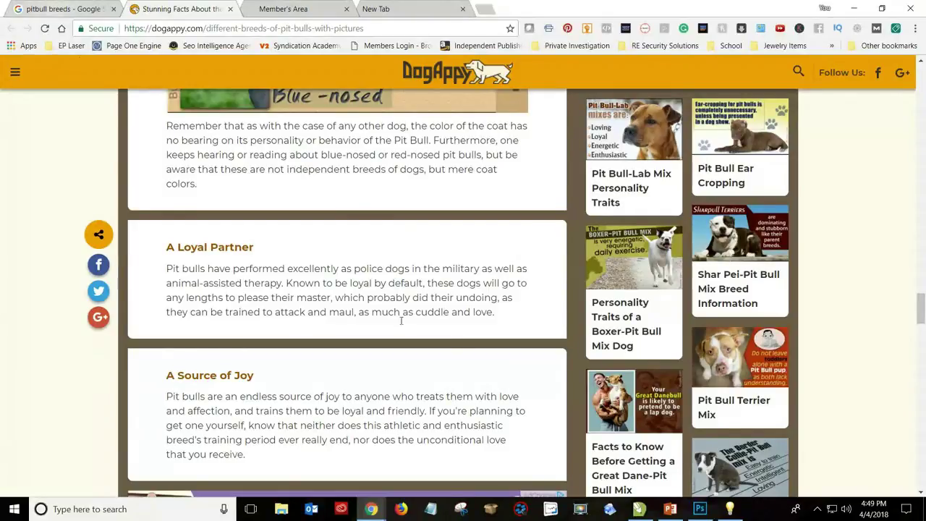
left_click(700, 511)
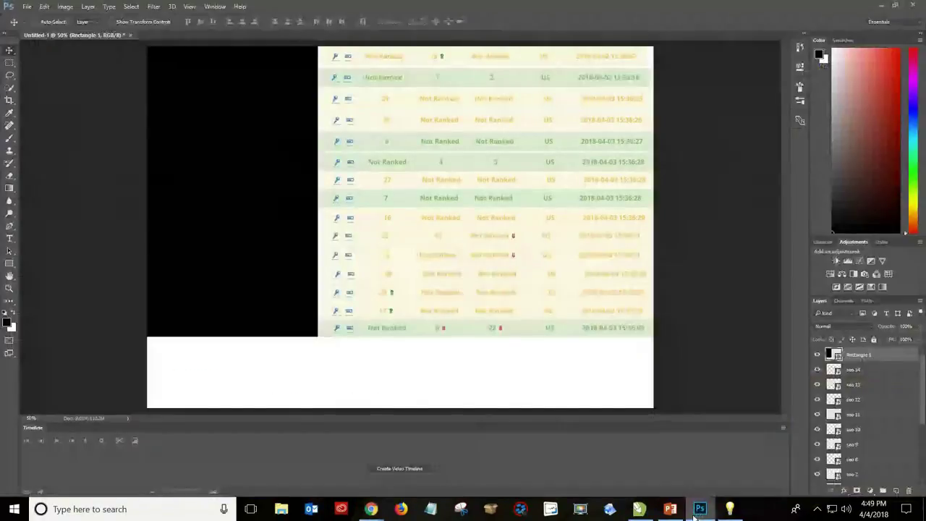
left_click(700, 511)
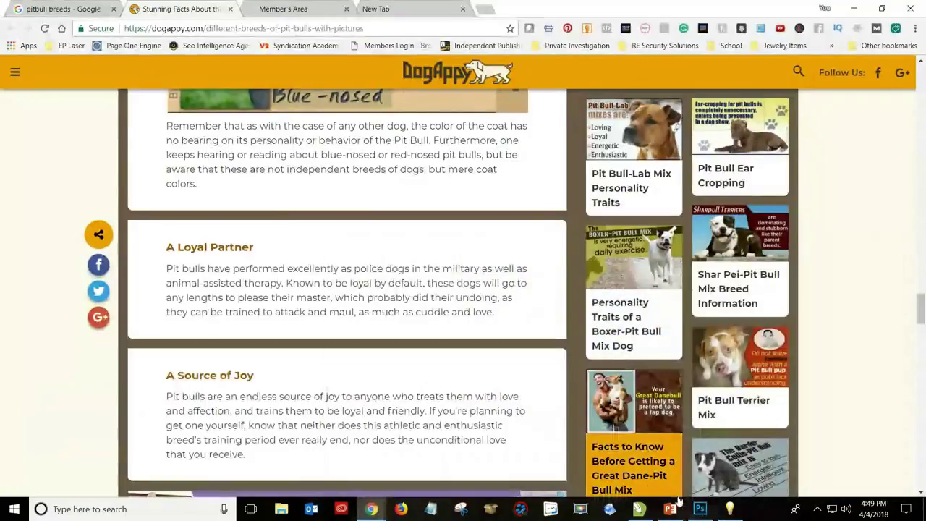
right_click(700, 509)
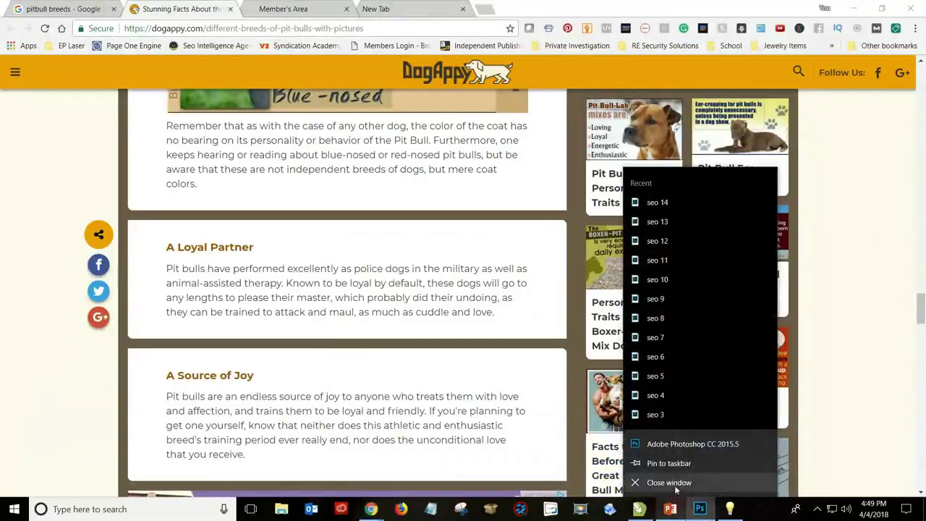
left_click(669, 485)
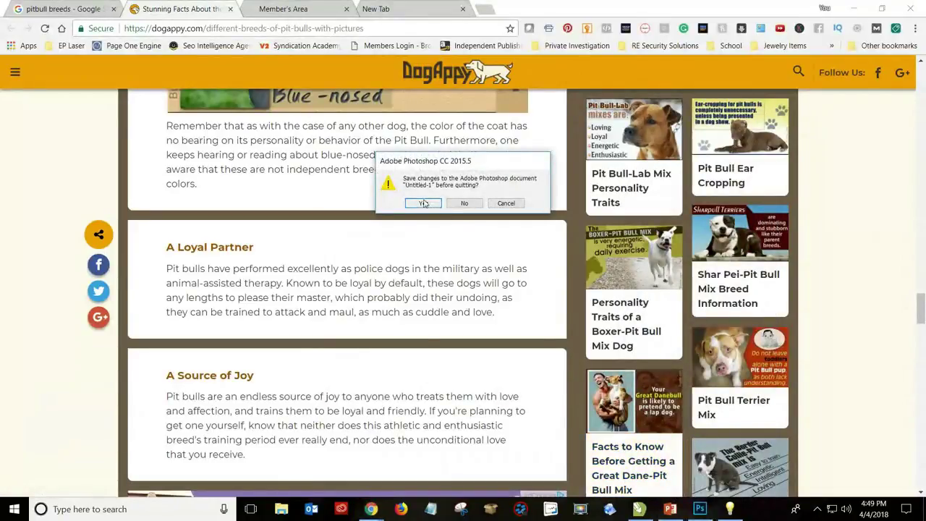
left_click(424, 203)
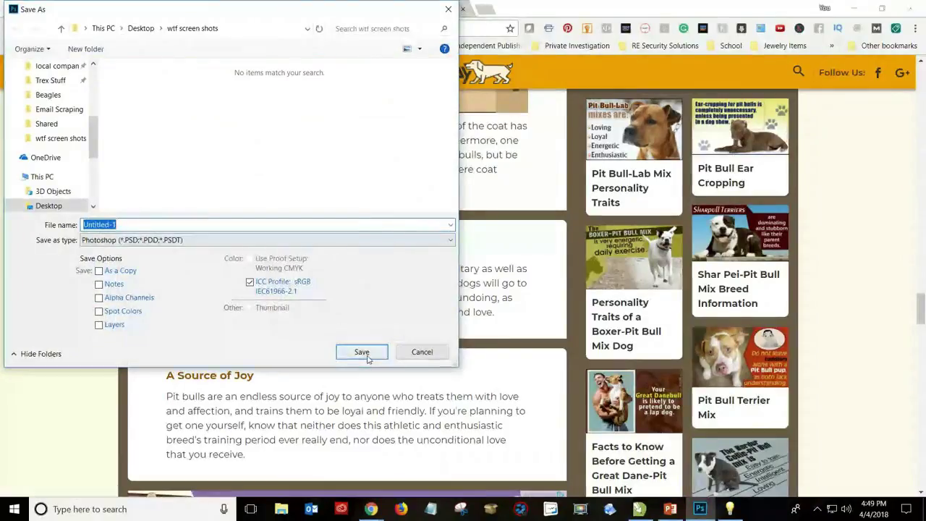
left_click(422, 352)
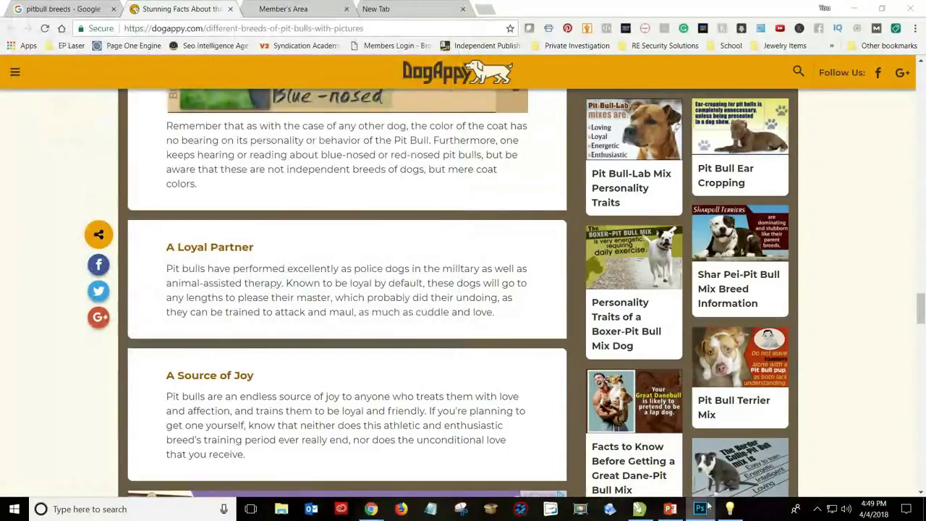
Step: Close Photoshop without saving the Untitled-1 document
right_click(699, 509)
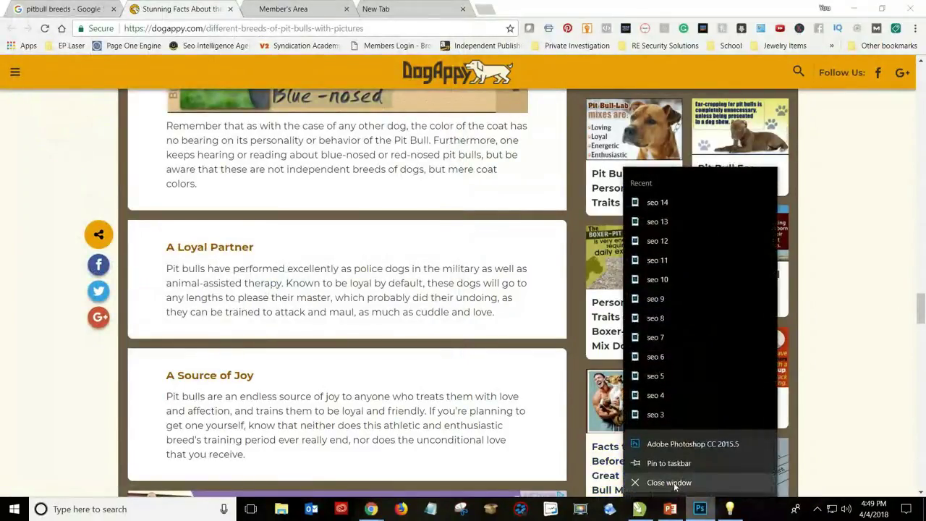
left_click(675, 481)
left_click(465, 205)
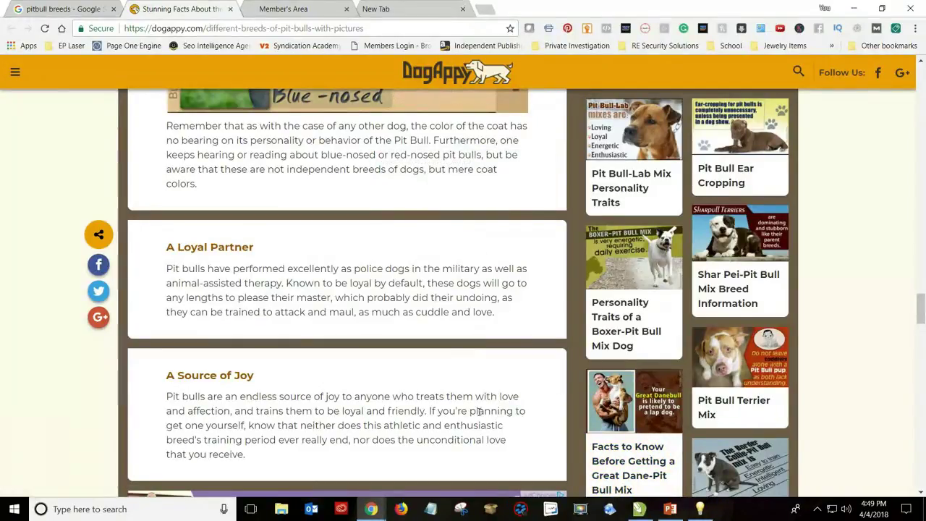
Step: Open pinterest.com in the blank browser tab and search it for "pitbull"
left_click(397, 9)
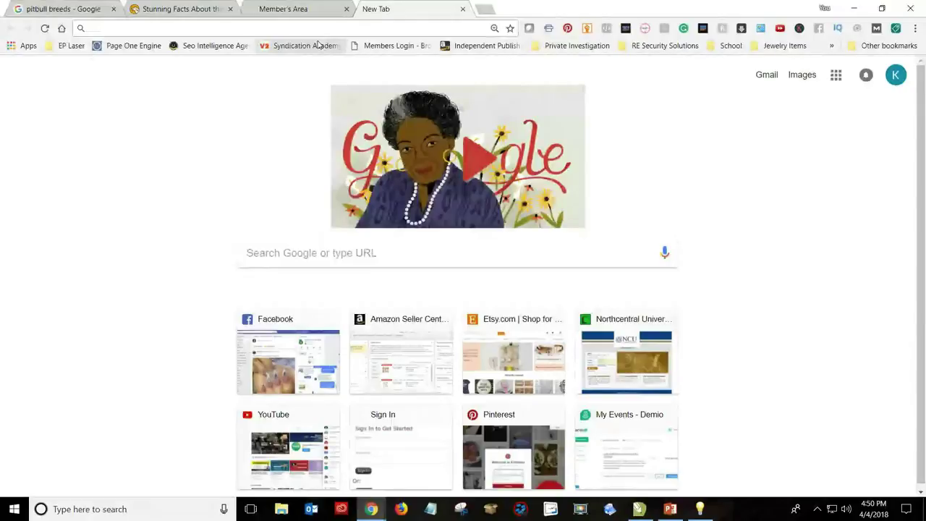
type("pinterest.com")
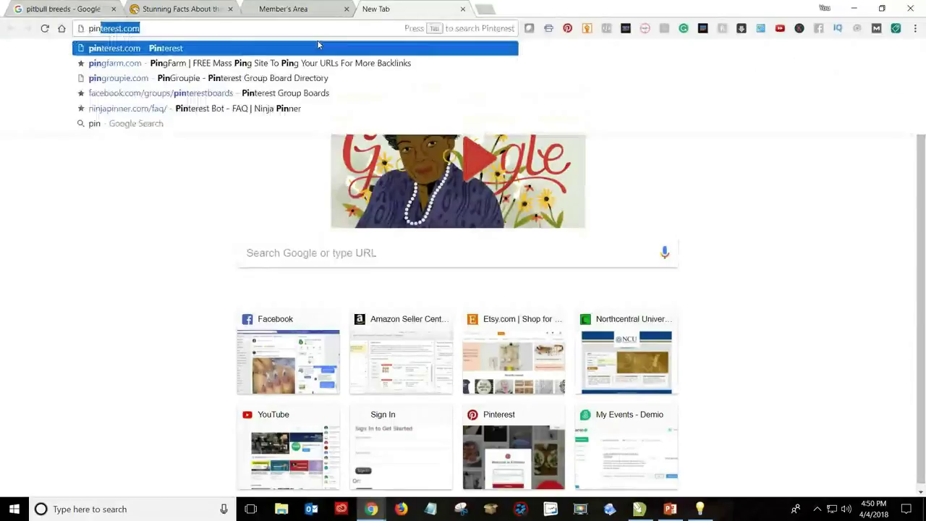
key("Return")
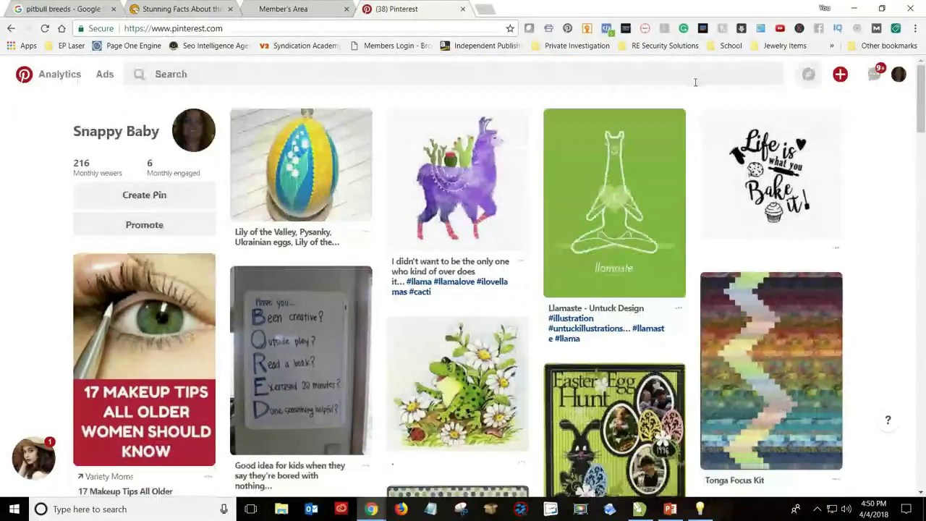
left_click(243, 76)
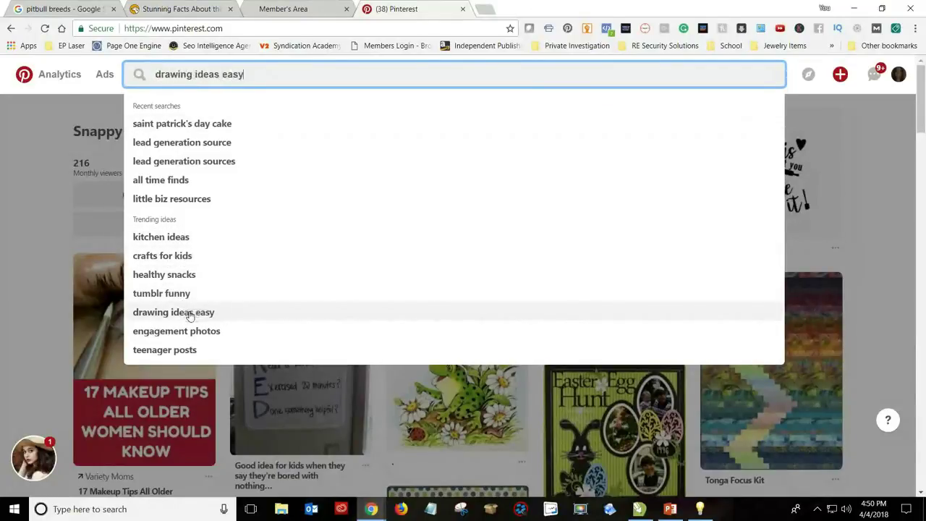
type("pitbull")
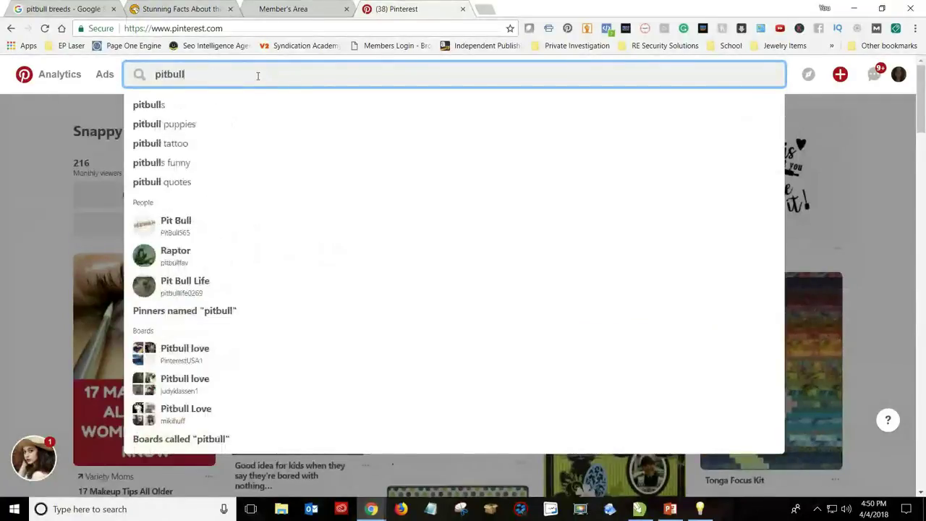
key("Return")
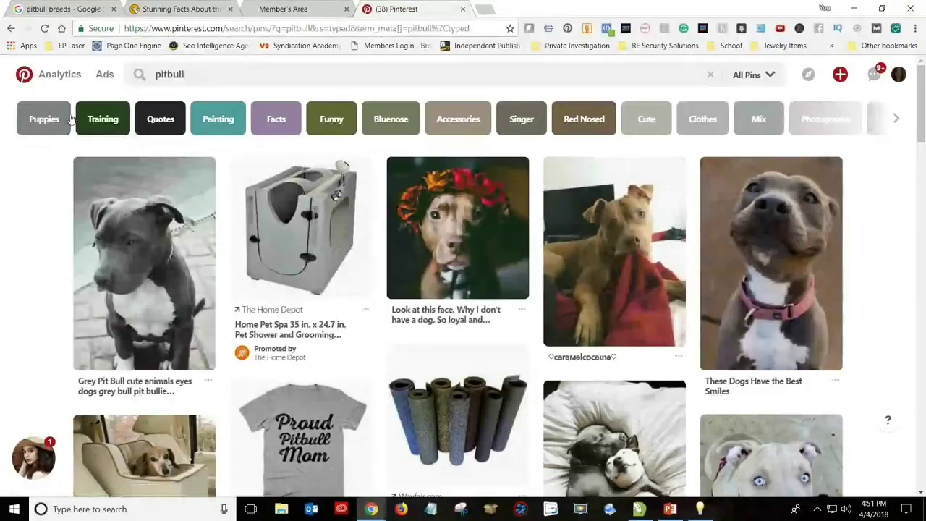
Step: Narrow the Pinterest pitbull search to quotes and look through the pins
left_click(153, 124)
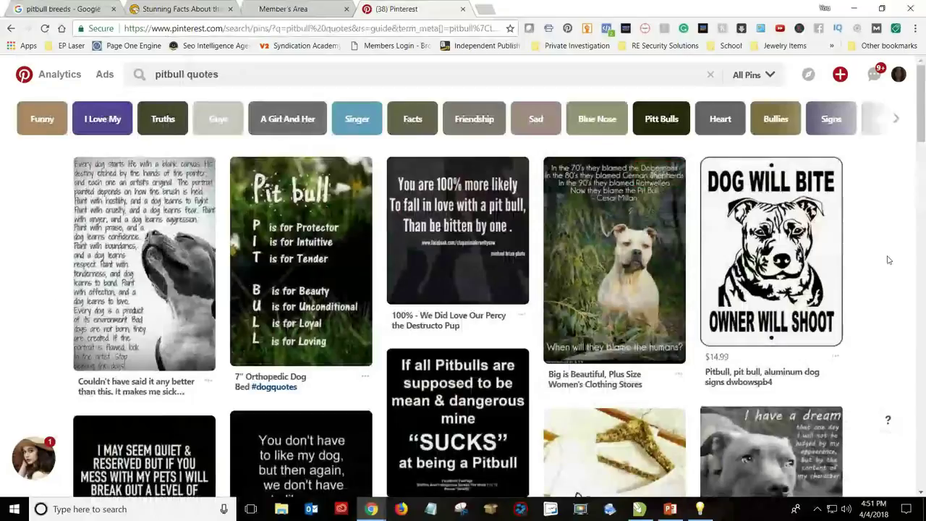
scroll(889, 260, "down", 3)
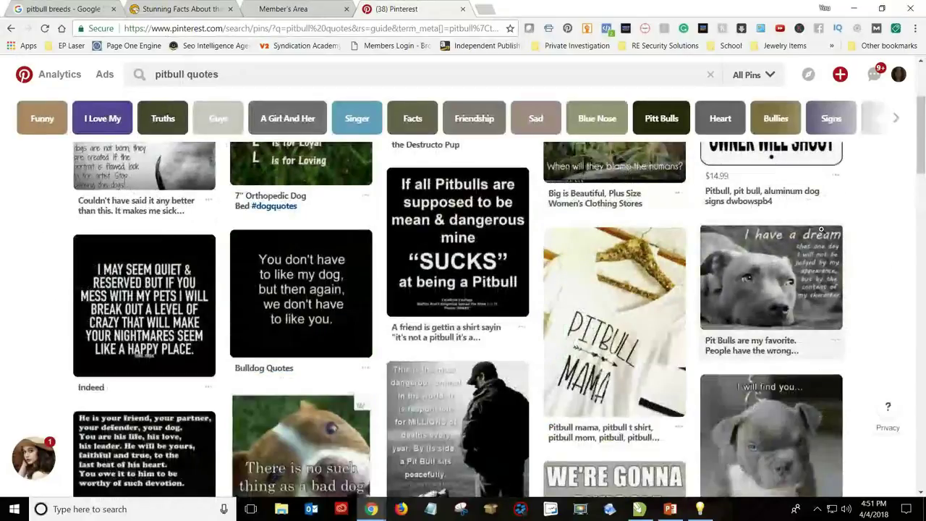
scroll(884, 259, "up", 1)
scroll(885, 259, "up", 2)
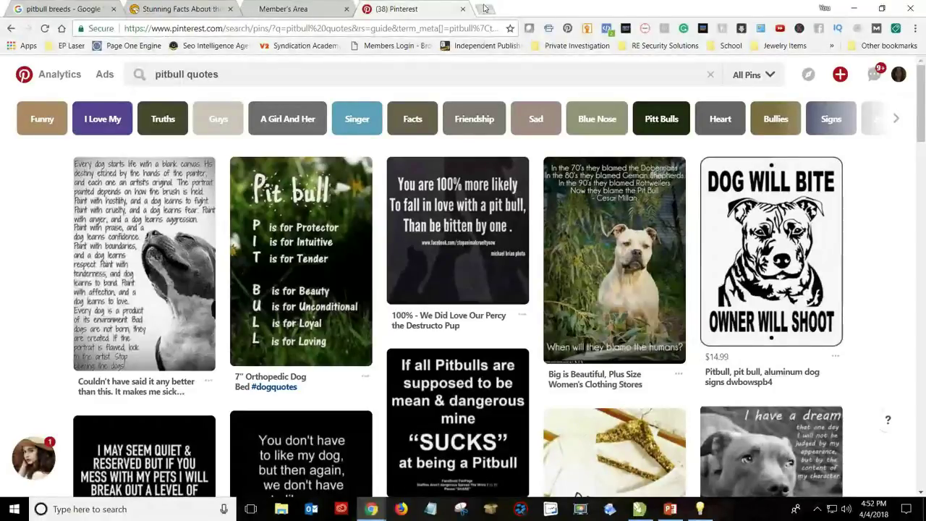
Step: Search Google for "internet marketing" in a new browser tab
key("ctrl+t")
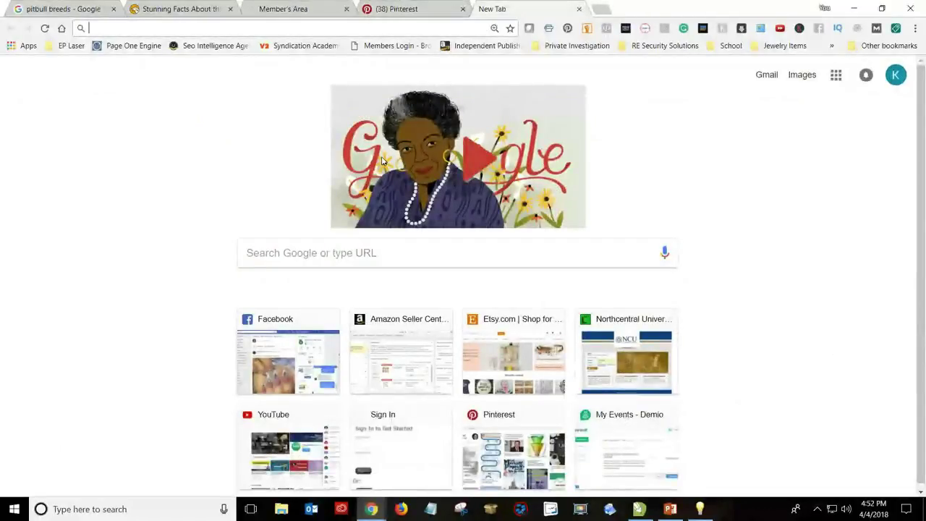
type("internet marketin")
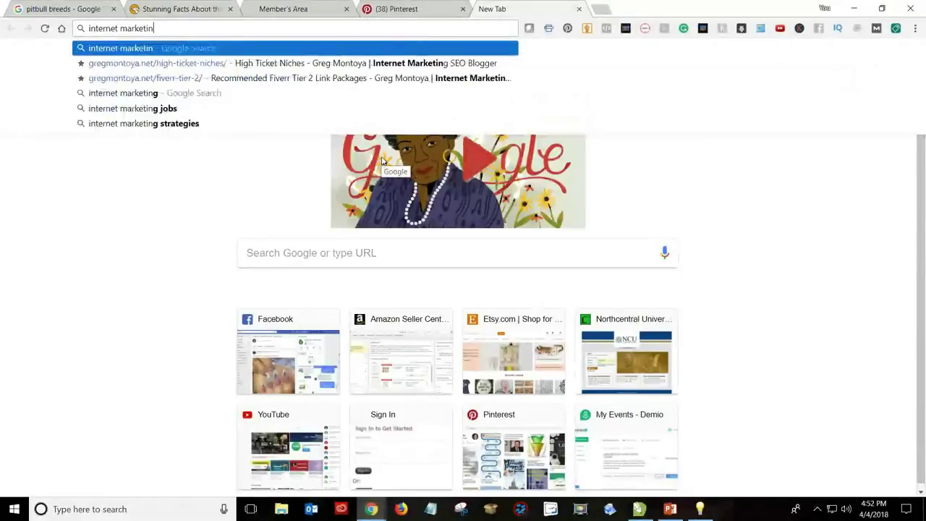
type("g")
key("Return")
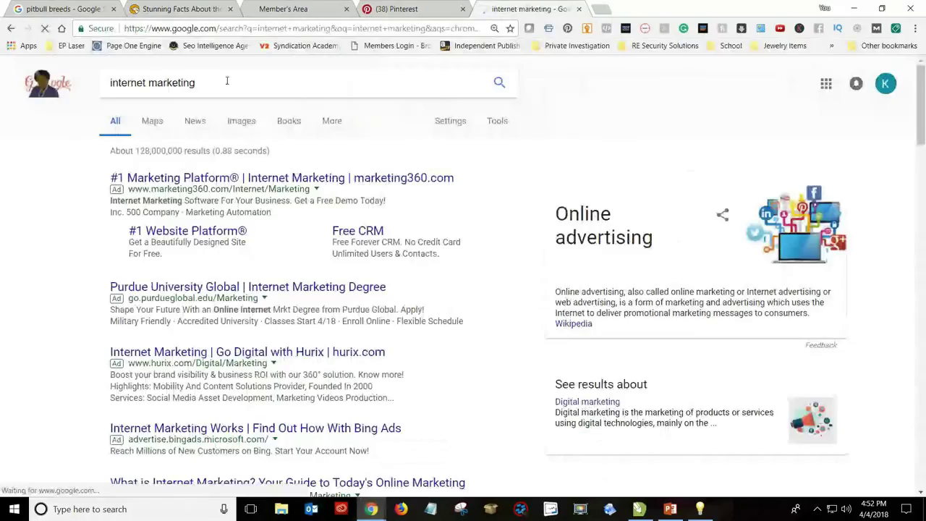
Step: Check Google's suggestions for "internet marketing" followed by the letters w, a and b, and for the bare phrase
type("w")
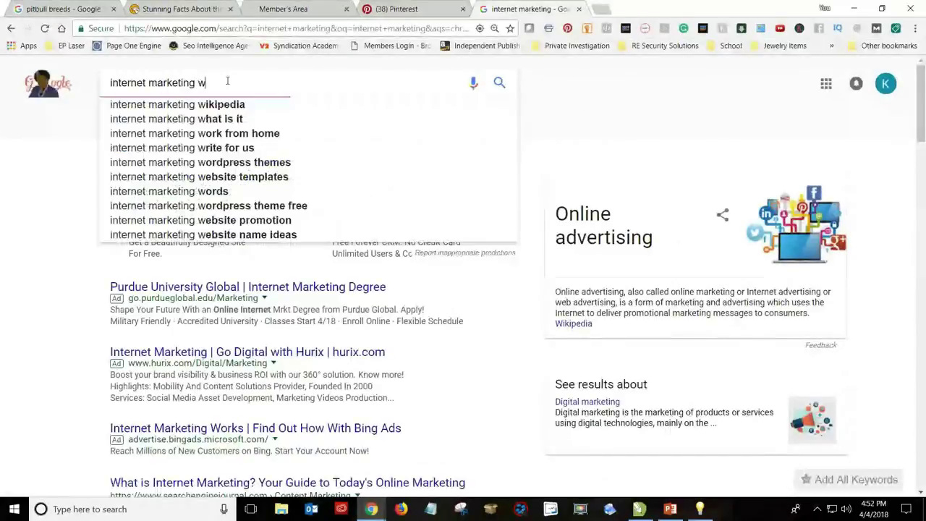
key("BackSpace")
type("a")
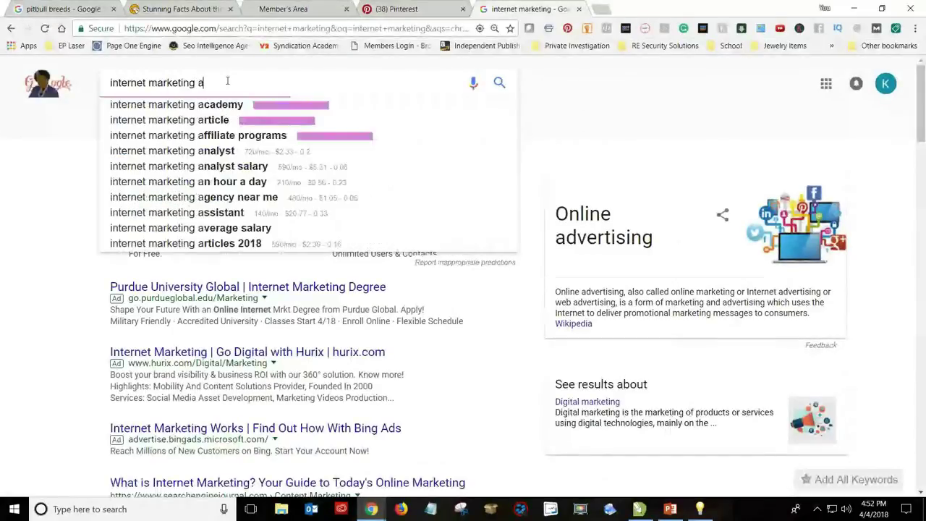
key("BackSpace")
type("b")
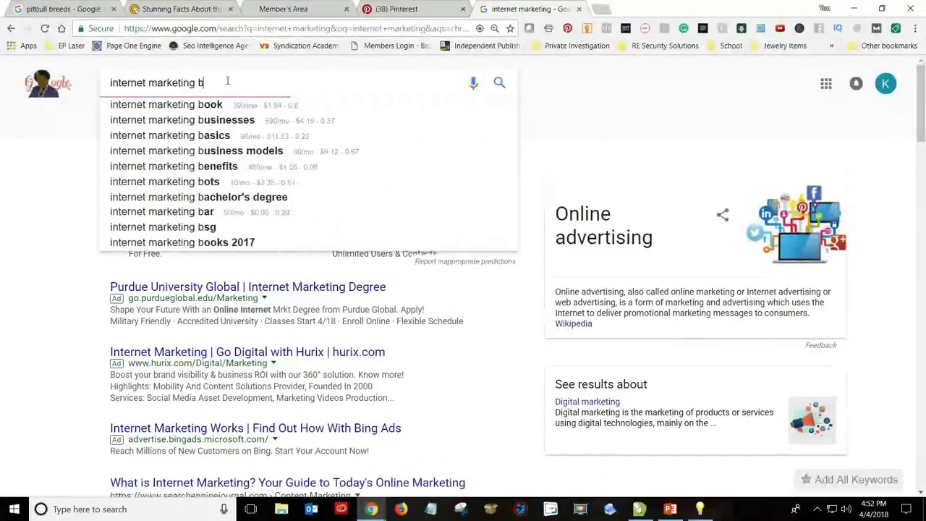
key("BackSpace")
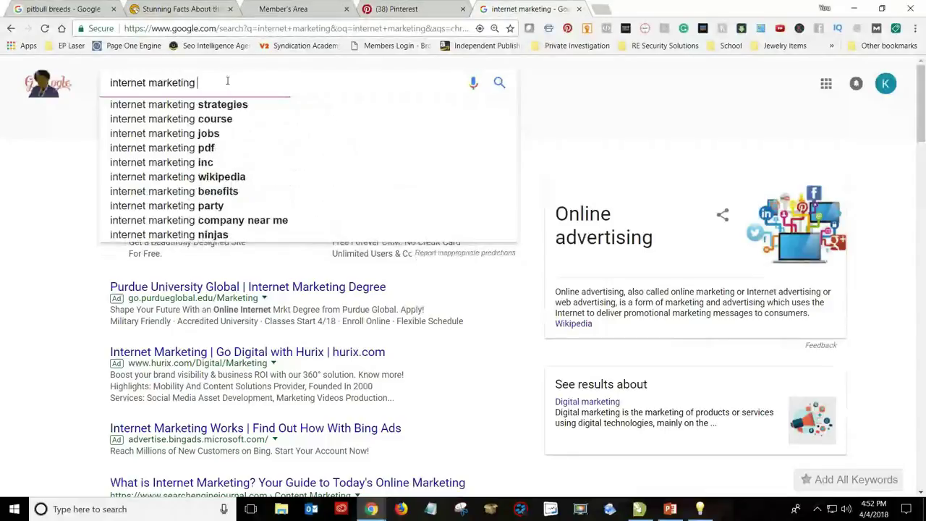
key("BackSpace")
left_click(56, 326)
Step: Look through the "internet marketing" results down to the related searches and their keyword metrics
scroll(58, 334, "down", 8)
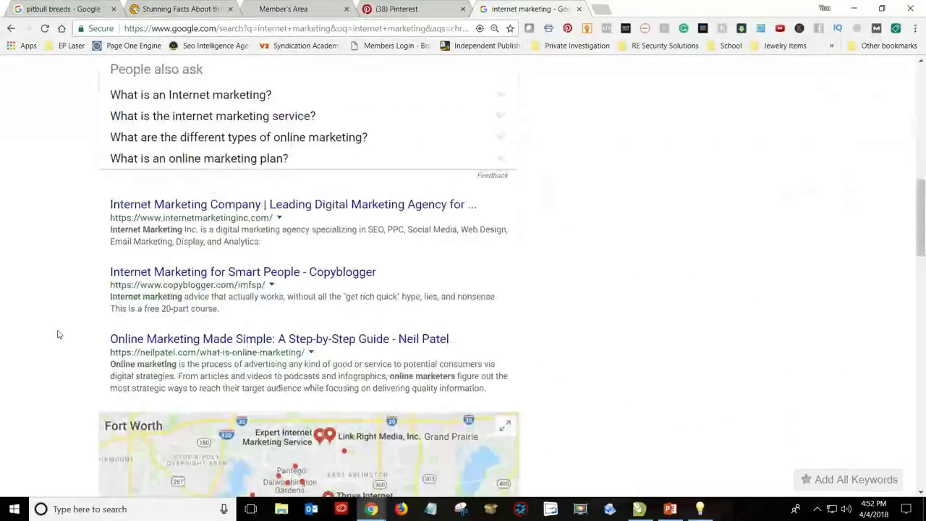
scroll(59, 334, "down", 7)
scroll(58, 334, "down", 12)
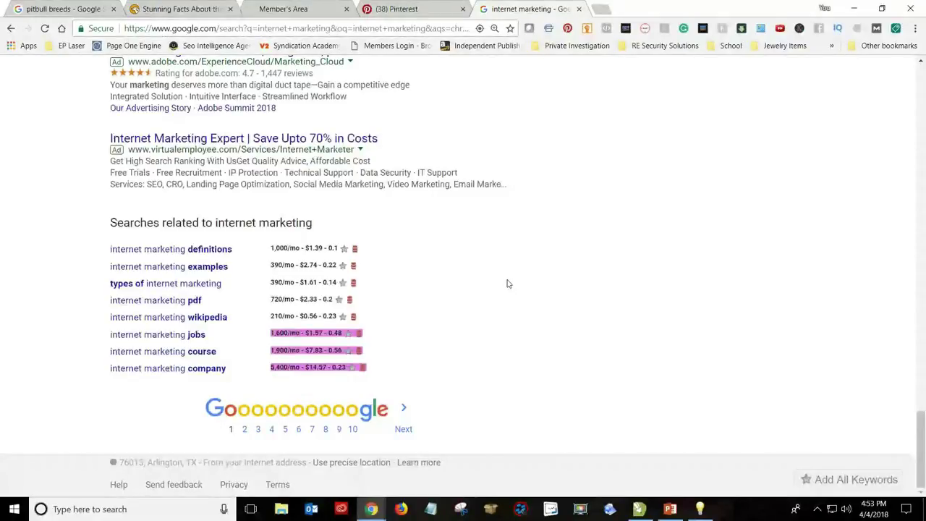
scroll(506, 284, "up", 10)
scroll(509, 285, "up", 10)
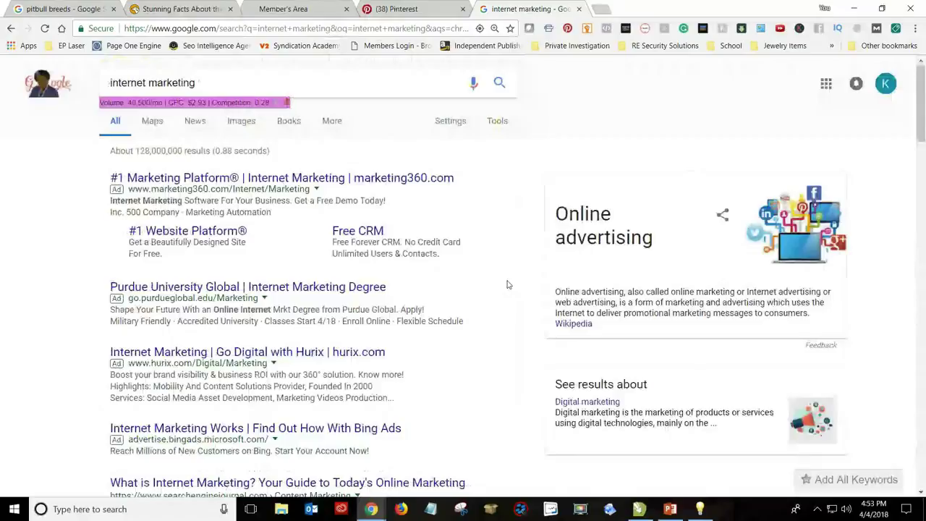
Step: Search Google for "what is the best pitbull gifts" and check the search volume of the phrase
left_click_drag(206, 83, 63, 80)
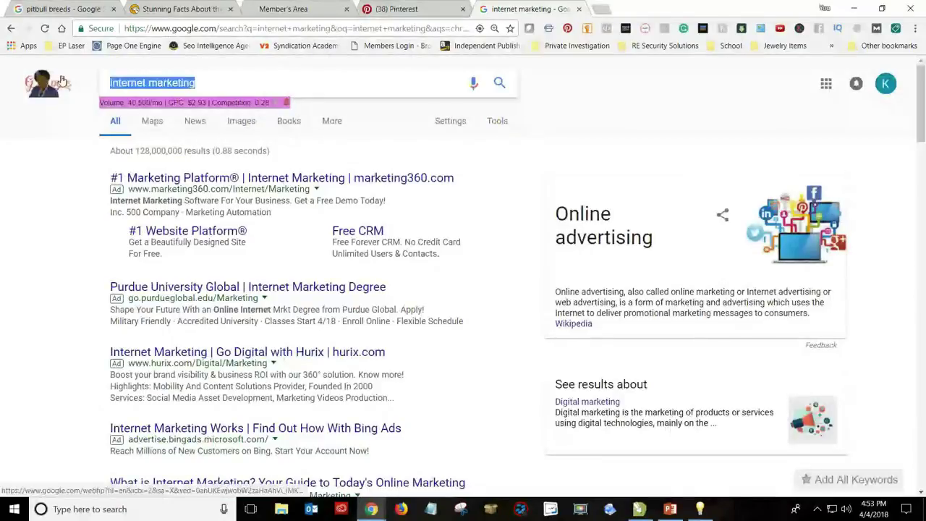
type("what is the best")
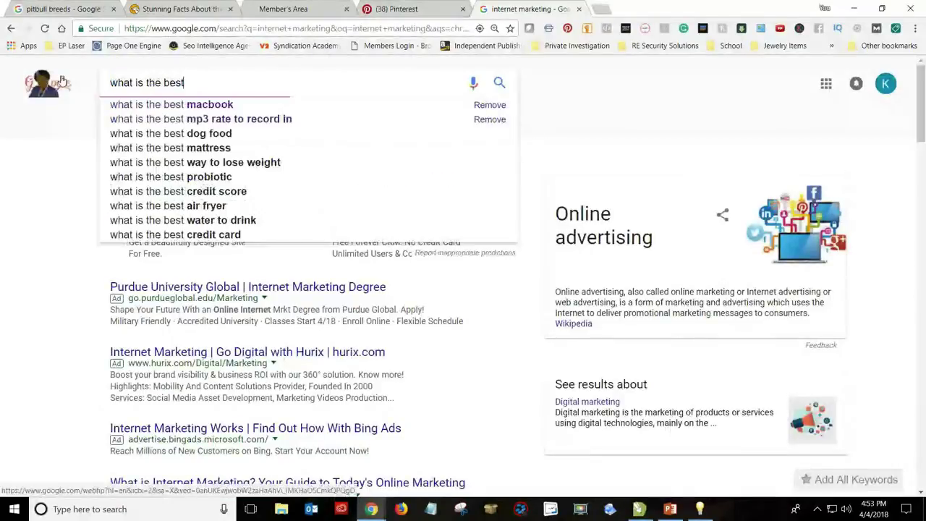
type(" pit")
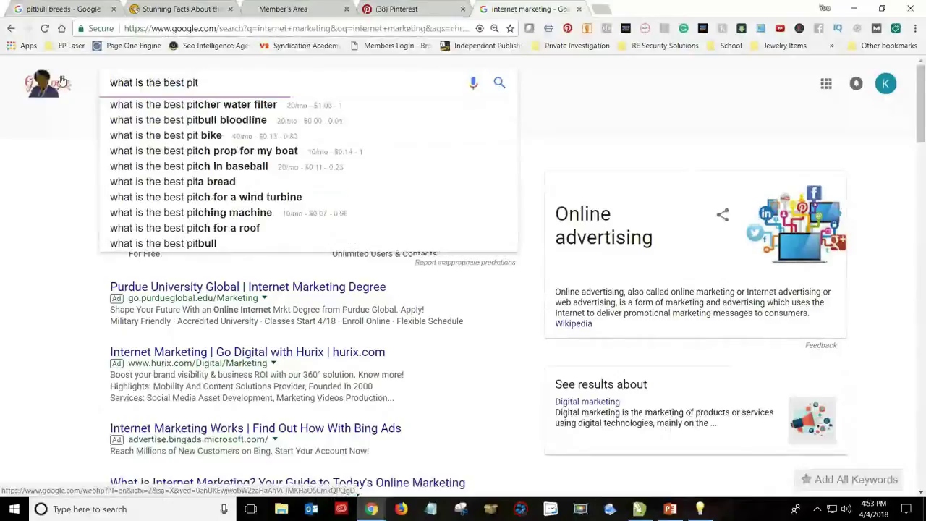
type("bull")
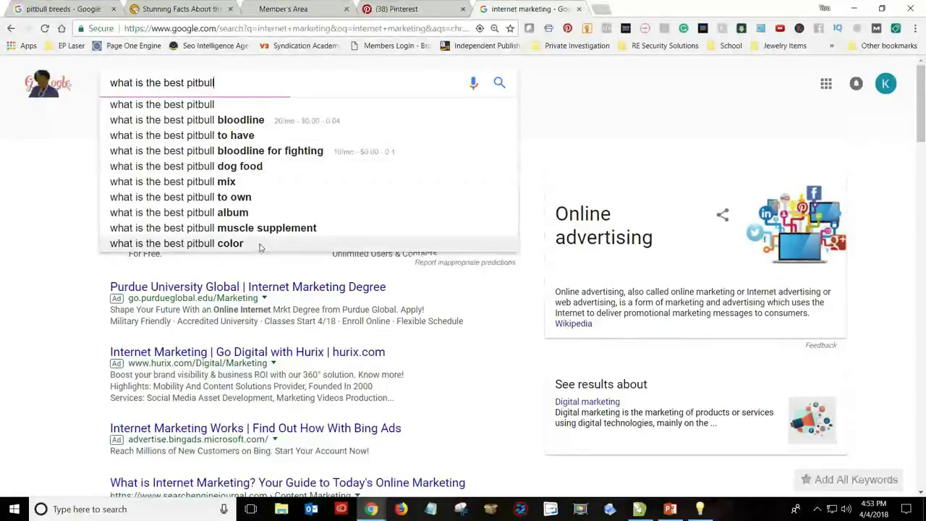
type("gift")
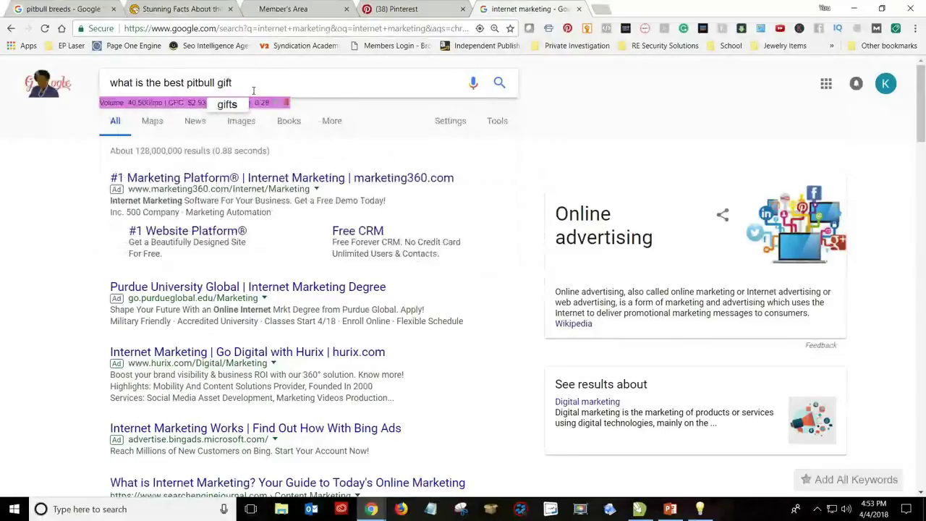
type("s")
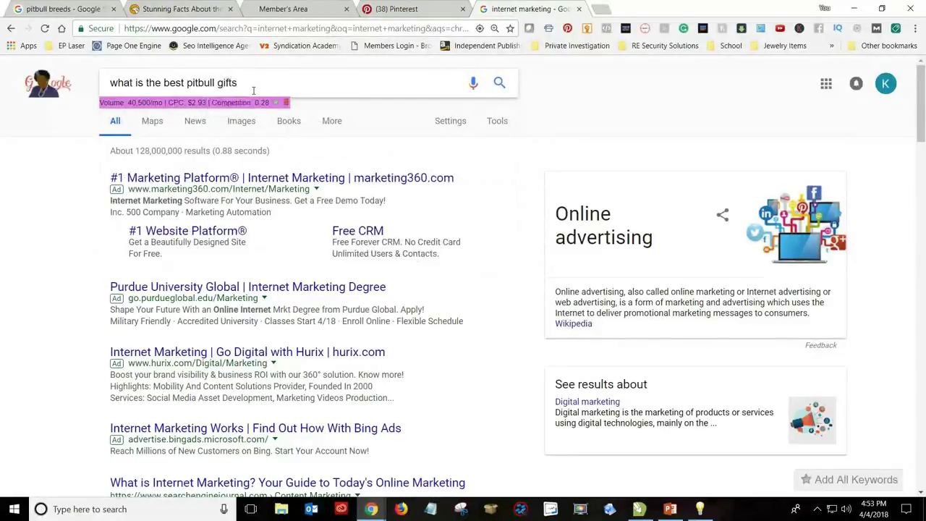
key("Return")
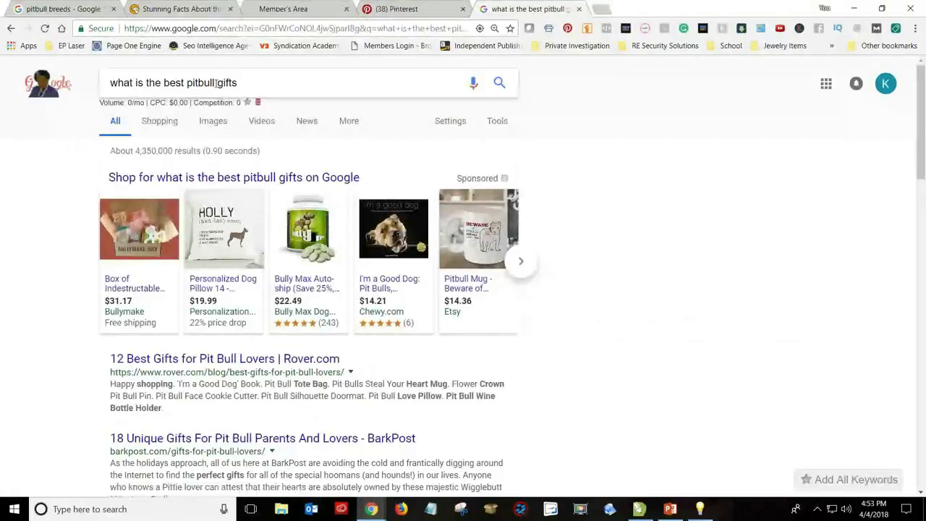
left_click_drag(101, 102, 145, 103)
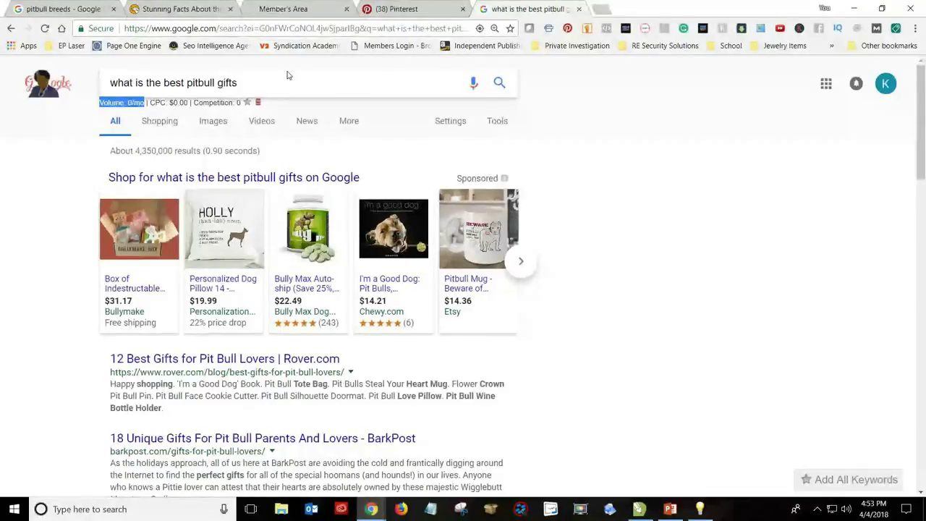
Step: Return to the WebFire keyword tool and replace its keywords with "what is the best pitbull gift"
left_click(322, 7)
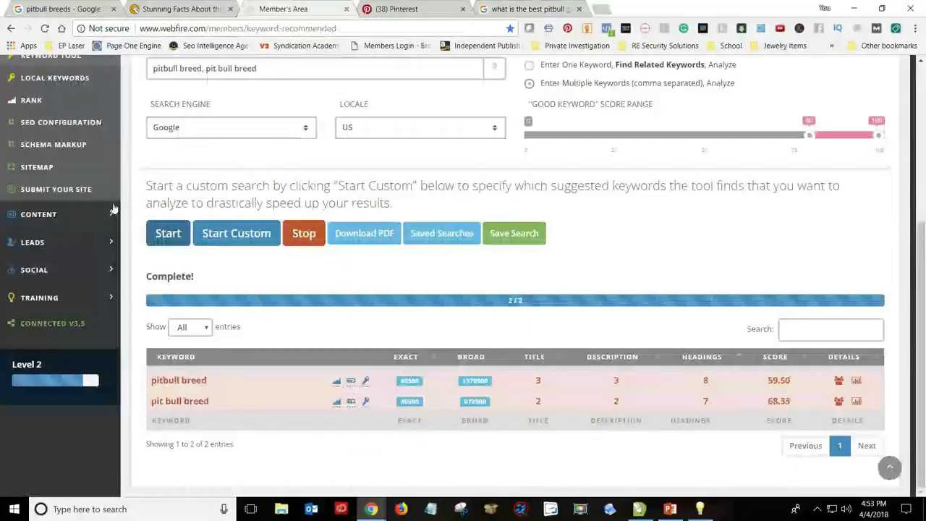
scroll(113, 209, "up", 1)
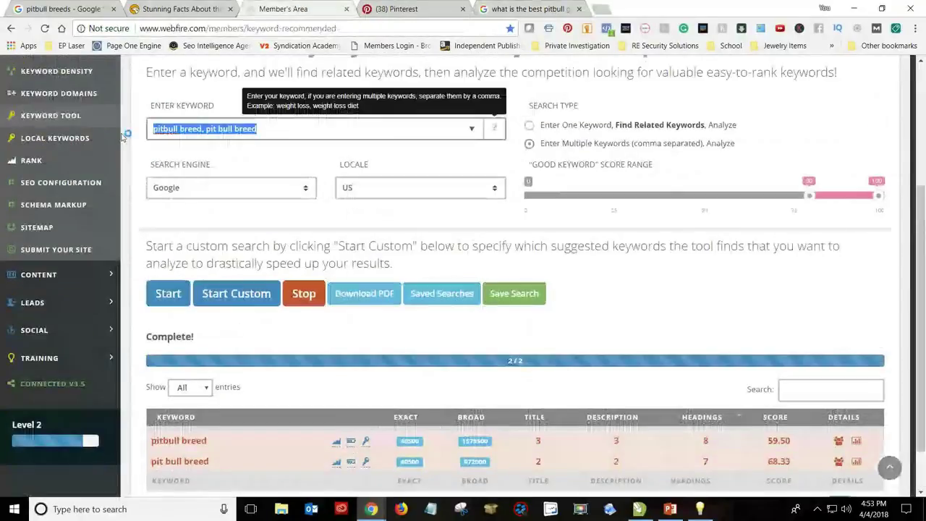
type("what is the best pi")
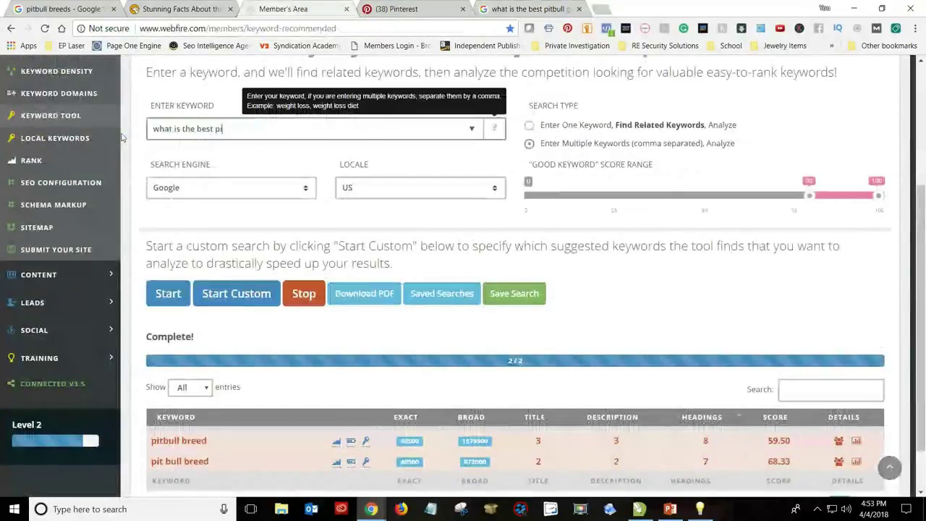
type("tbull")
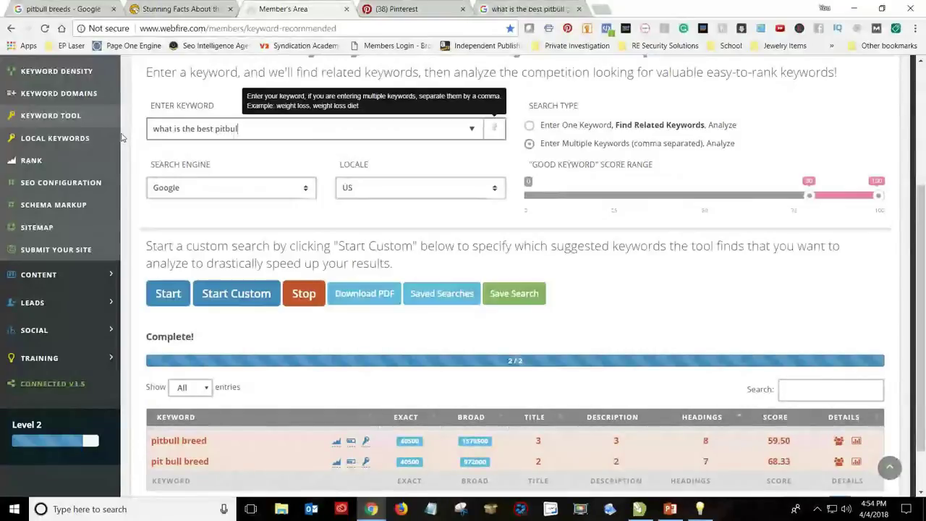
type(" gift")
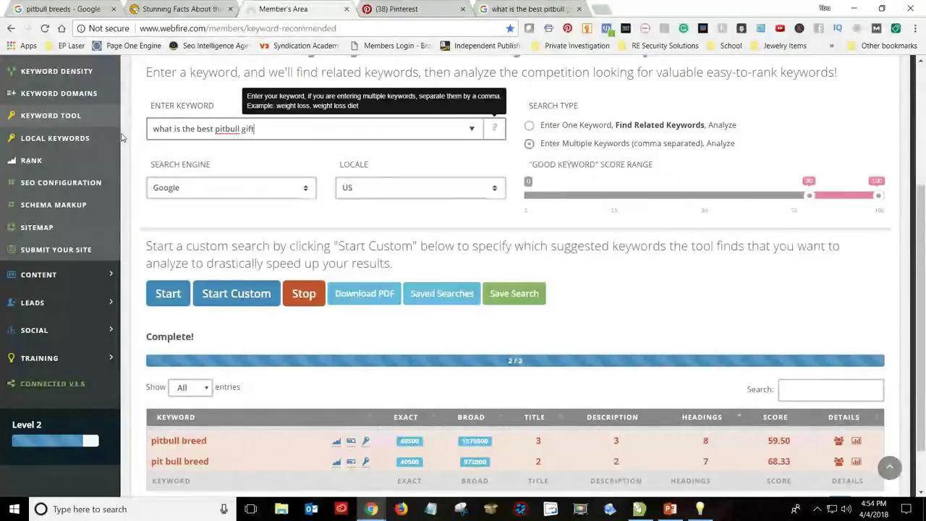
Step: Rerun the Google search with the singular phrase "what is the best pitbull gift"
key("ctrl+5")
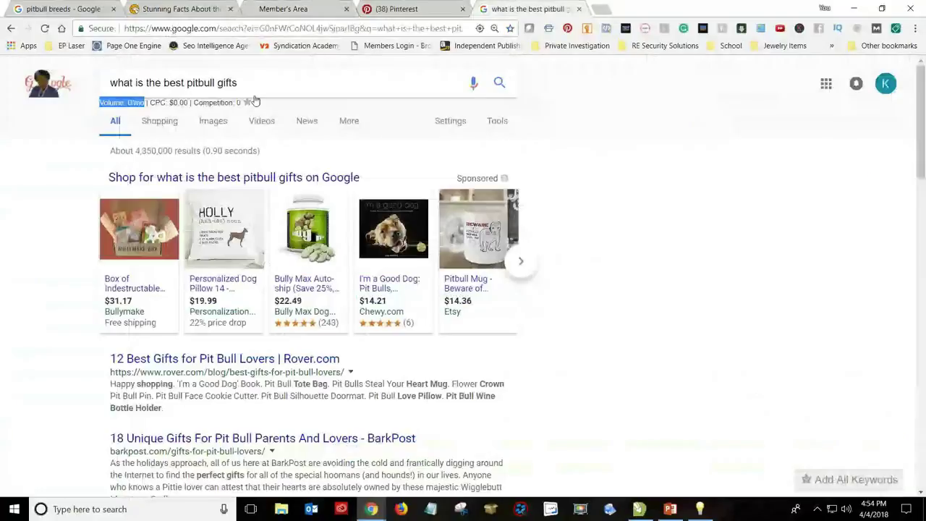
left_click(250, 81)
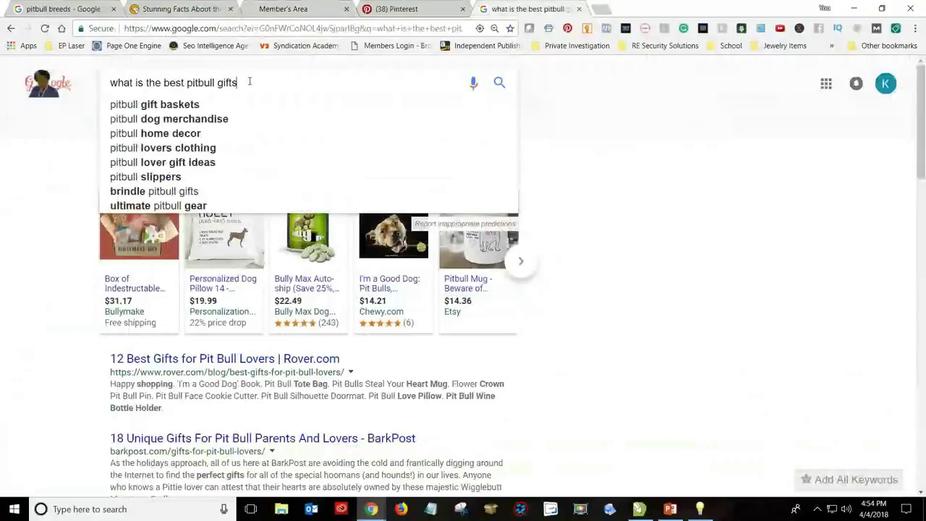
key("BackSpace")
key("Return")
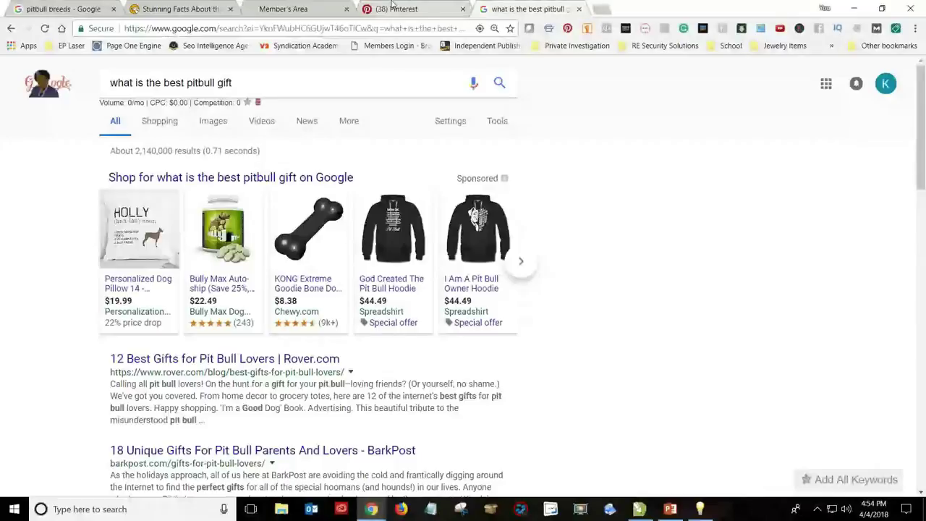
Step: Add "say yes" as a second keyword in the WebFire keyword tool and run the multiple-keyword analysis
left_click(286, 9)
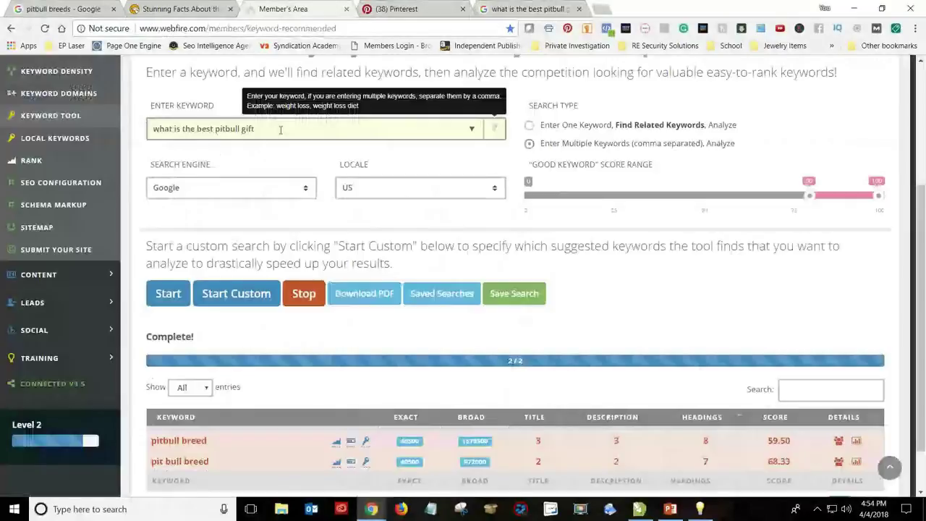
left_click(281, 130)
type(", ")
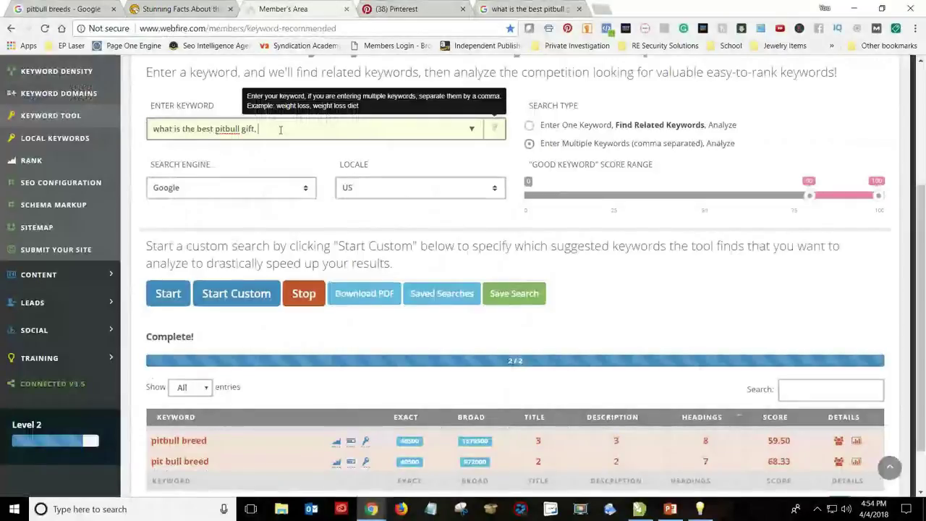
type("say yes")
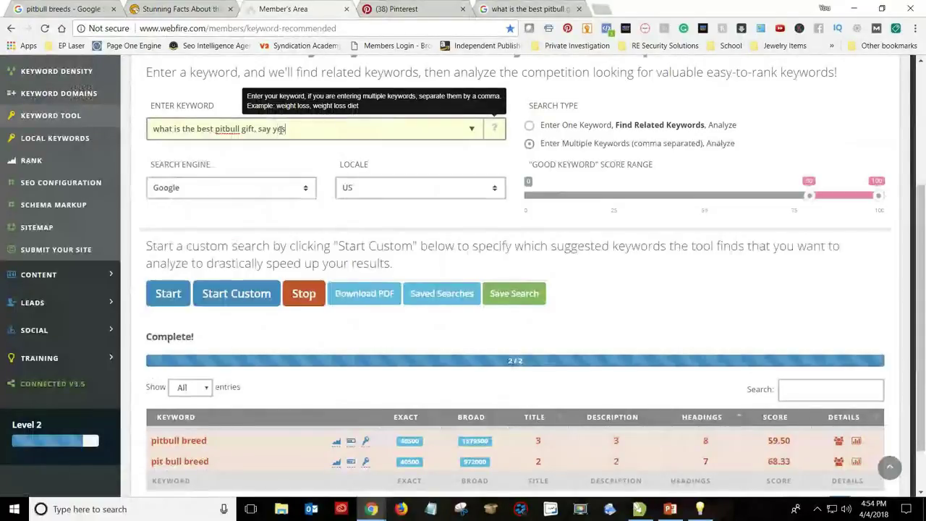
left_click(530, 143)
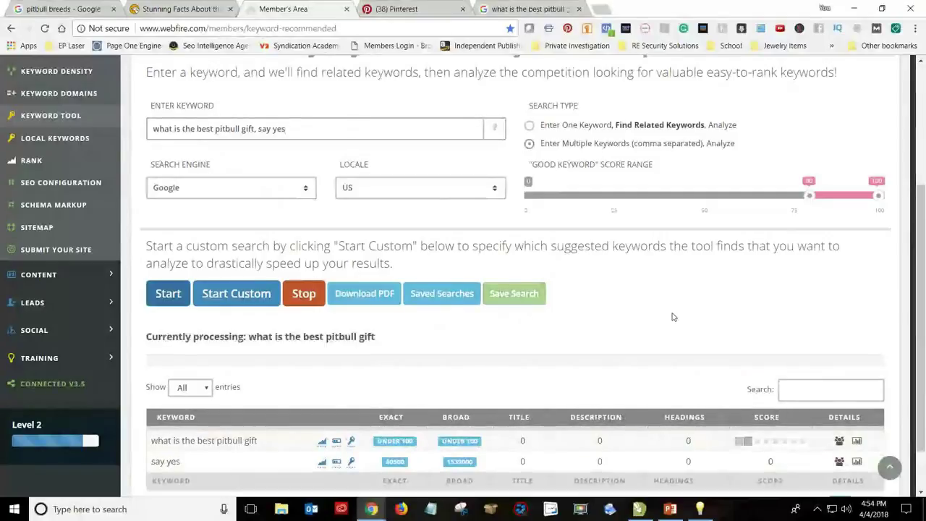
scroll(455, 360, "down", 1)
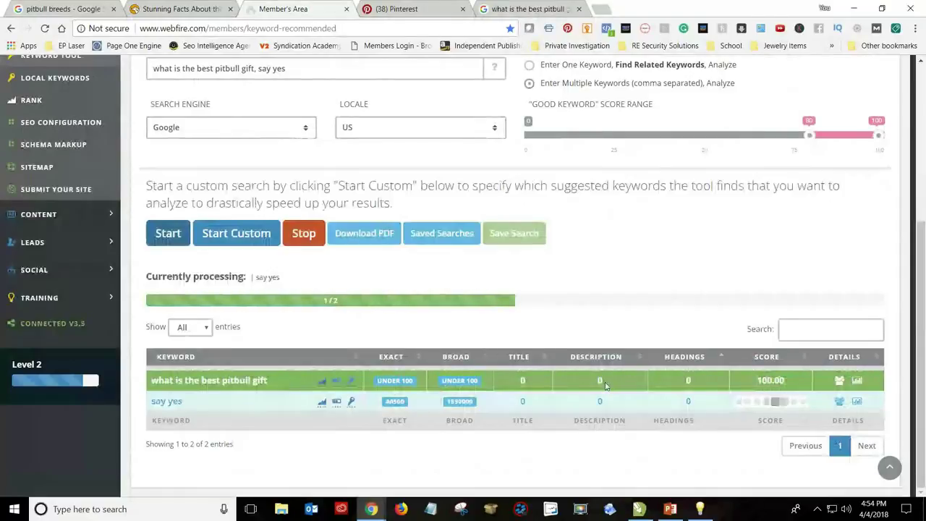
Step: Search Google for "what is the best gift for pitbull lover" and highlight the phrase's parts, ending with "what is the best"
left_click(528, 9)
left_click_drag(233, 82, 187, 82)
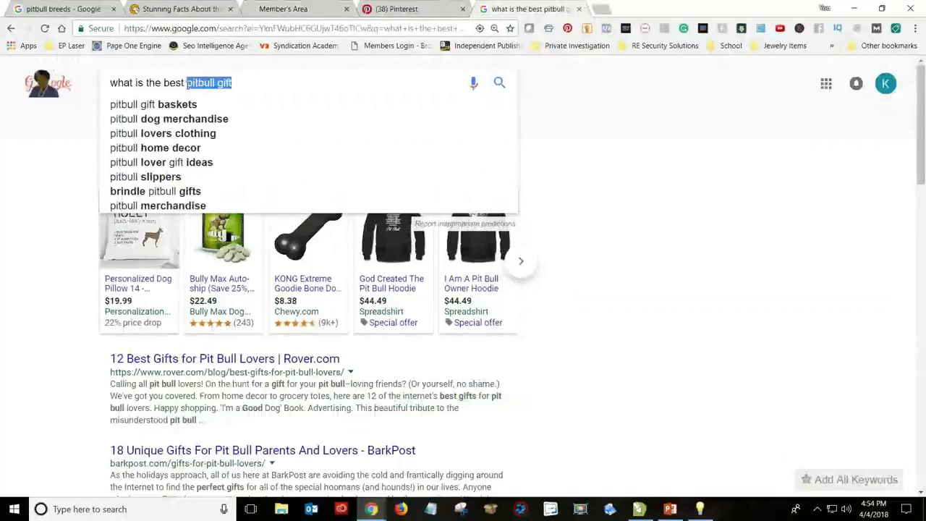
type("gi")
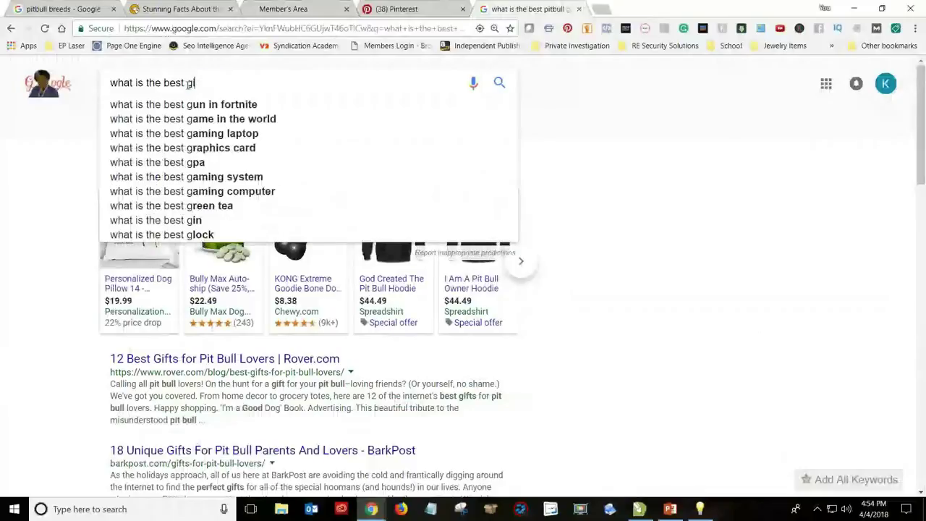
type("ft for pitbull ")
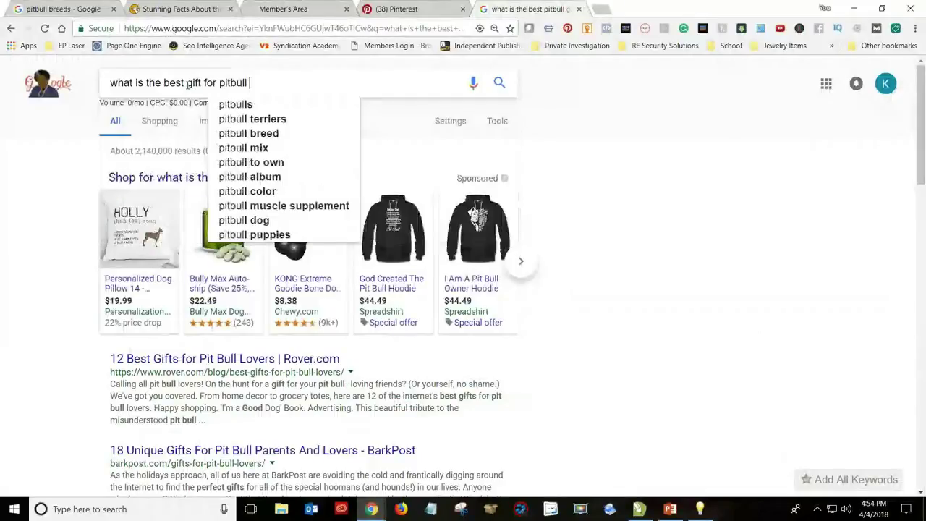
type("lover")
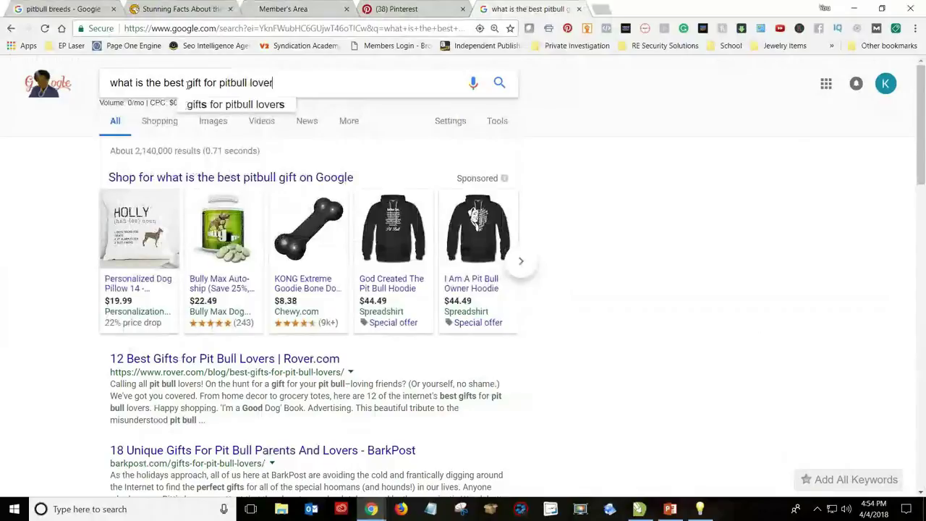
key("Return")
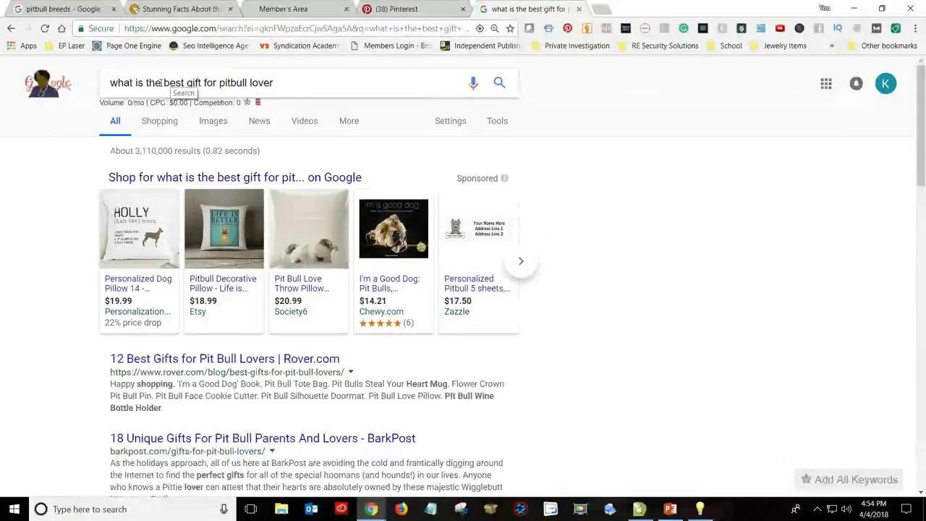
left_click_drag(162, 82, 284, 82)
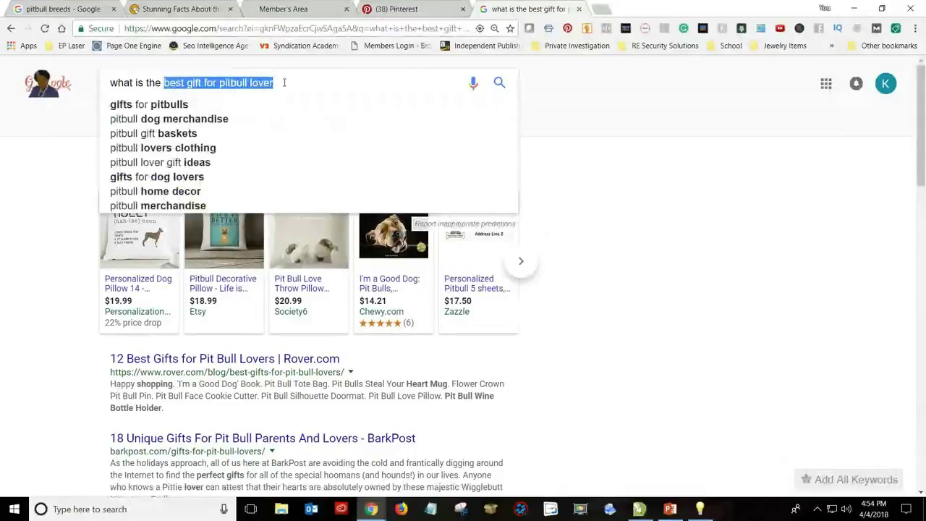
left_click_drag(185, 82, 95, 82)
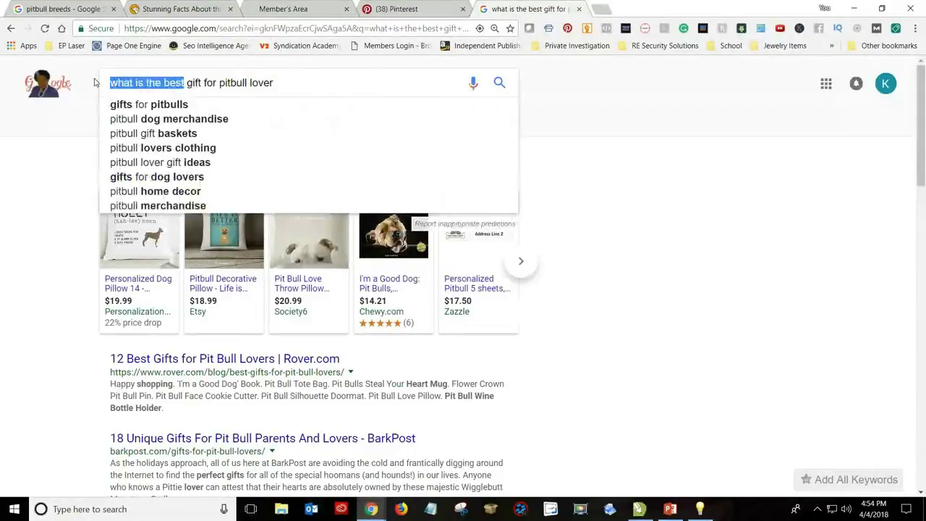
Step: Shorten the Google query to "best gift for pitbull lover" and rerun the search
left_click(151, 82)
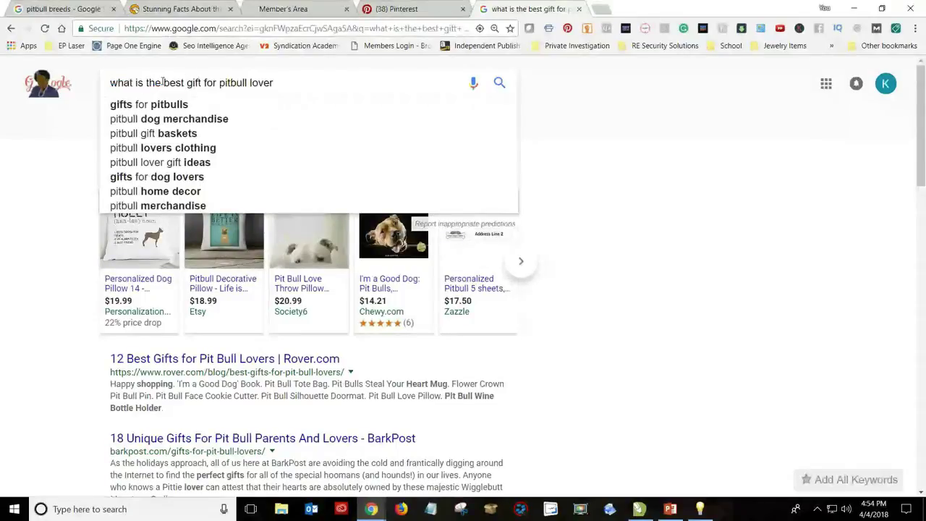
left_click_drag(159, 83, 97, 86)
key("BackSpace")
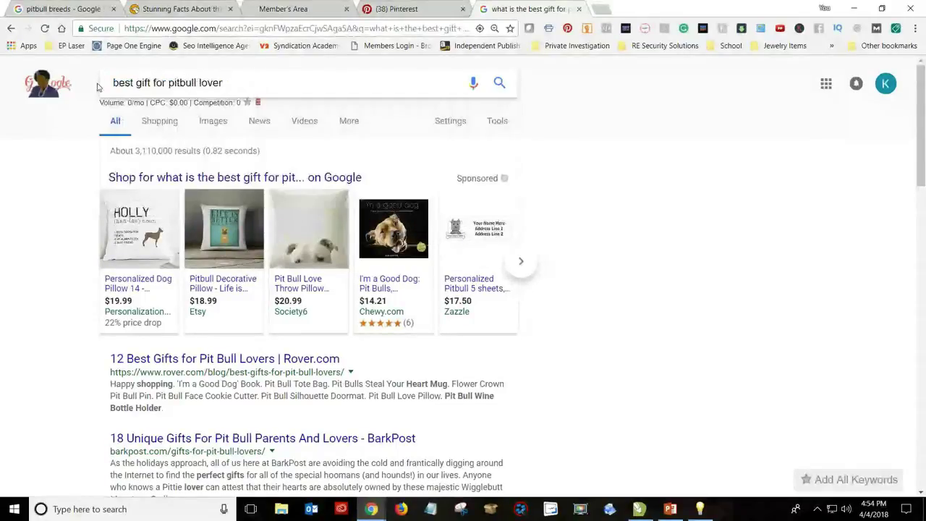
key("Return")
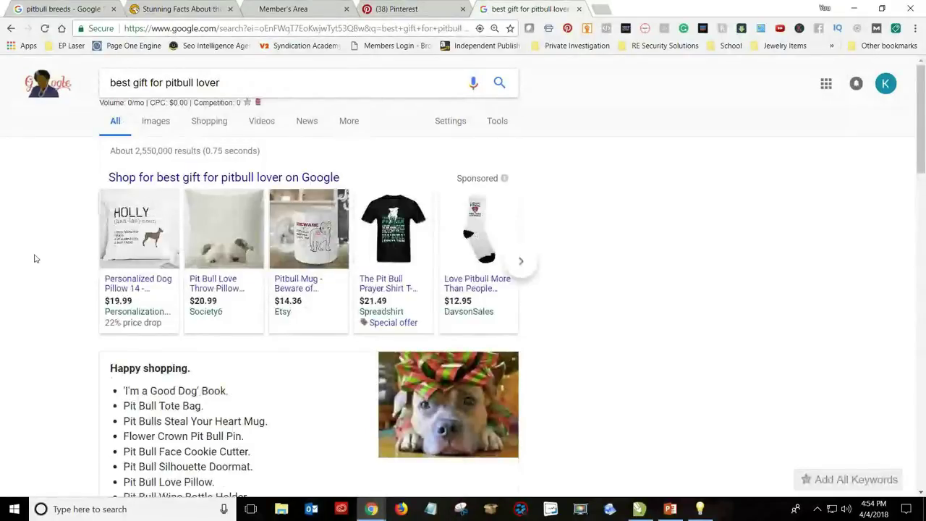
Step: Open the "Pitbull Lover Gifts" Amazon page from the Google results and examine its top selected products and reviews
scroll(34, 259, "down", 5)
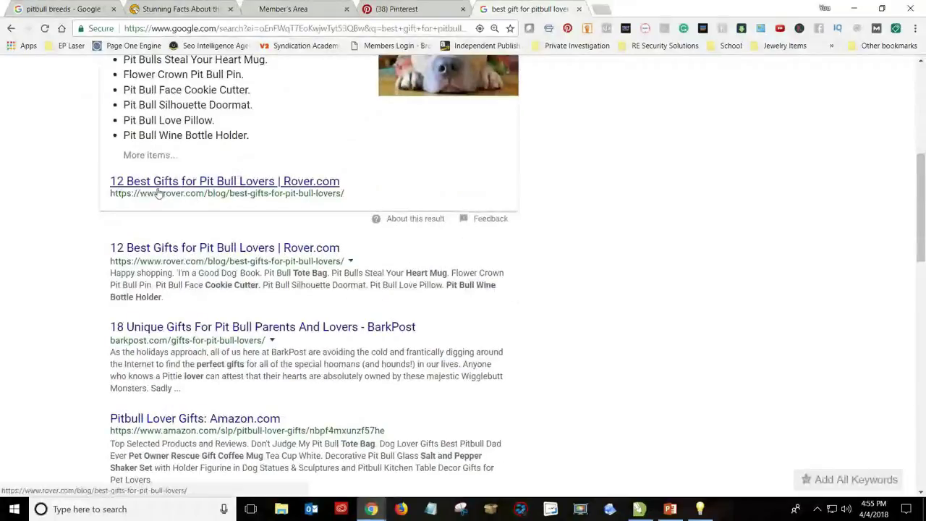
scroll(75, 263, "down", 3)
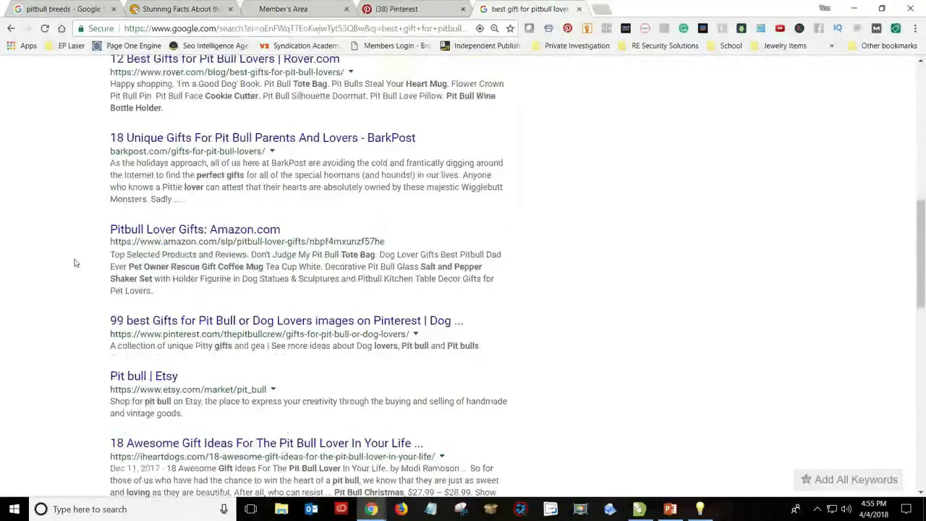
scroll(80, 217, "down", 1)
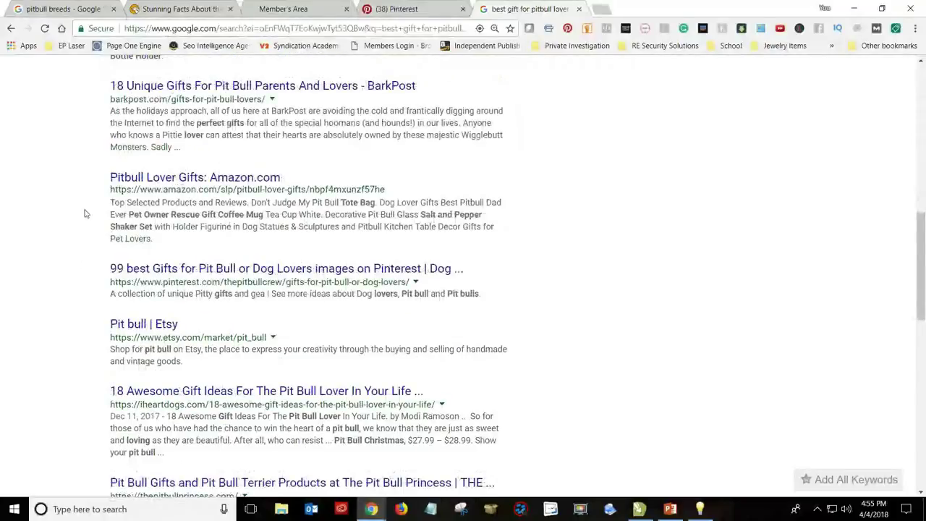
left_click(242, 179)
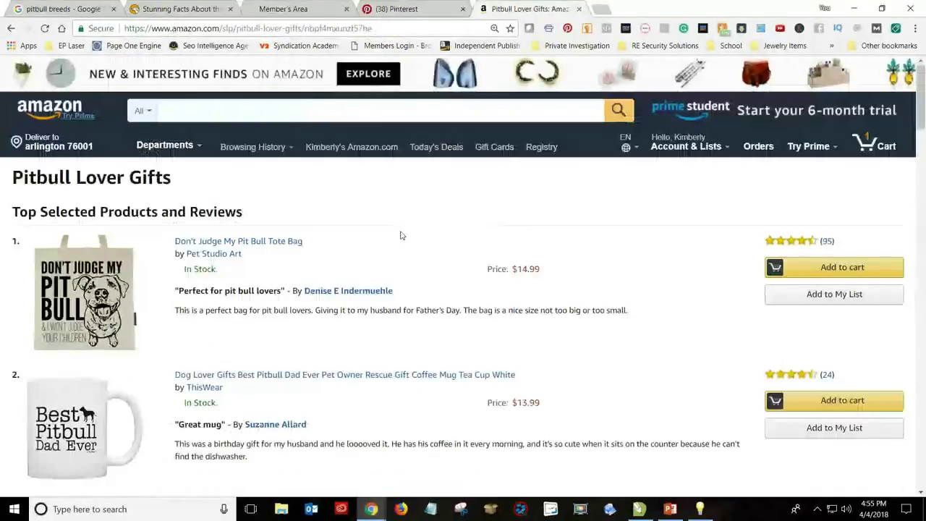
scroll(401, 235, "down", 1)
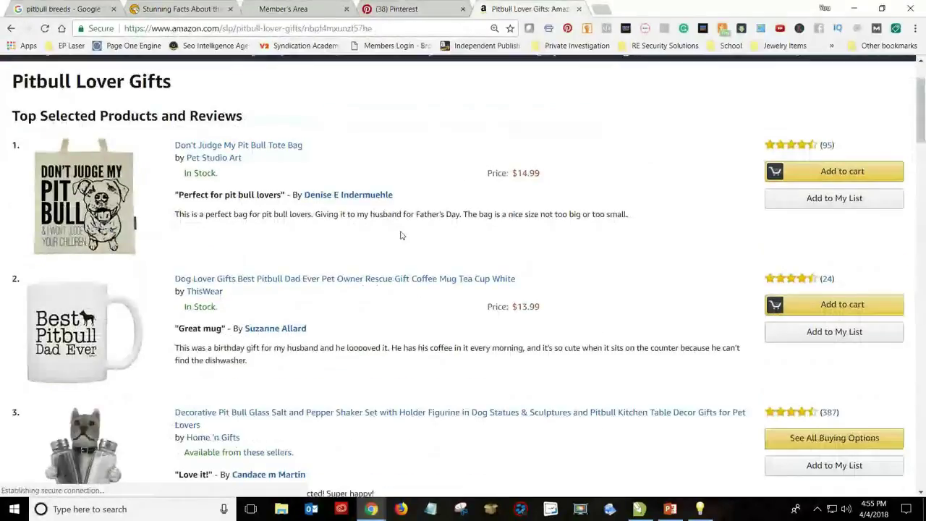
scroll(402, 235, "down", 4)
scroll(401, 235, "down", 3)
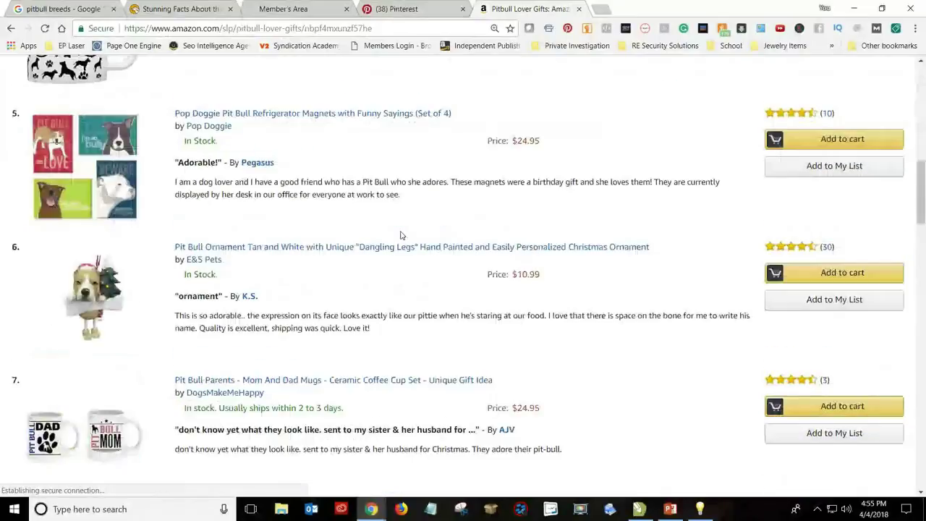
scroll(402, 235, "down", 2)
scroll(402, 236, "up", 3)
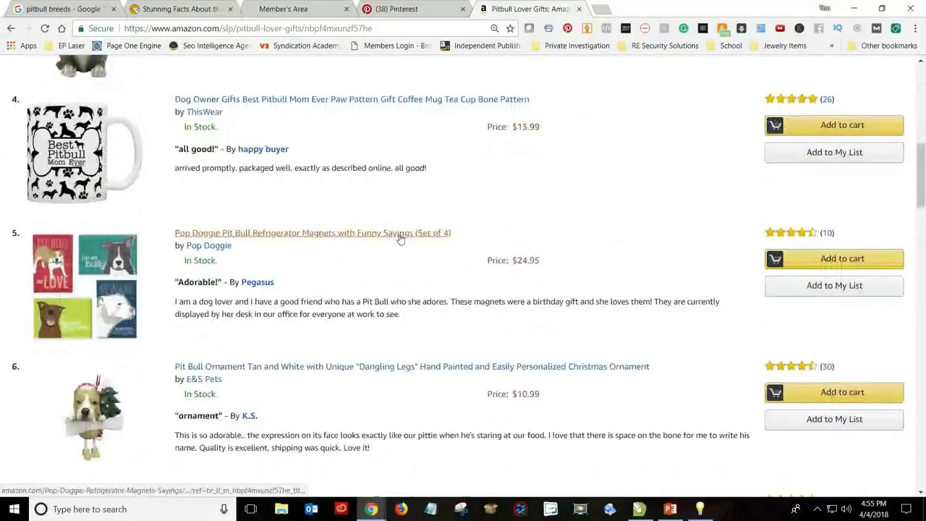
scroll(401, 239, "up", 3)
scroll(401, 239, "up", 4)
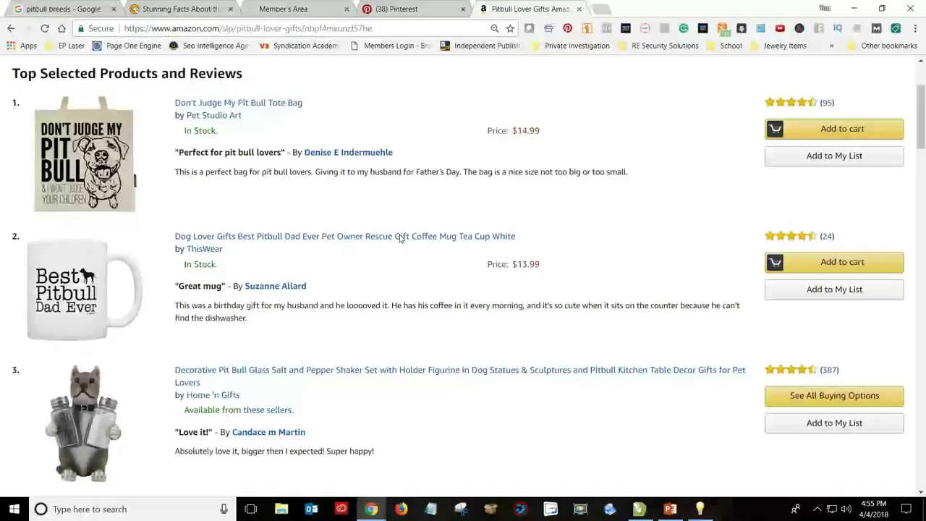
Step: Close the Amazon gifts page and return to the start of the Google results for "pitbull breeds"
left_click(577, 9)
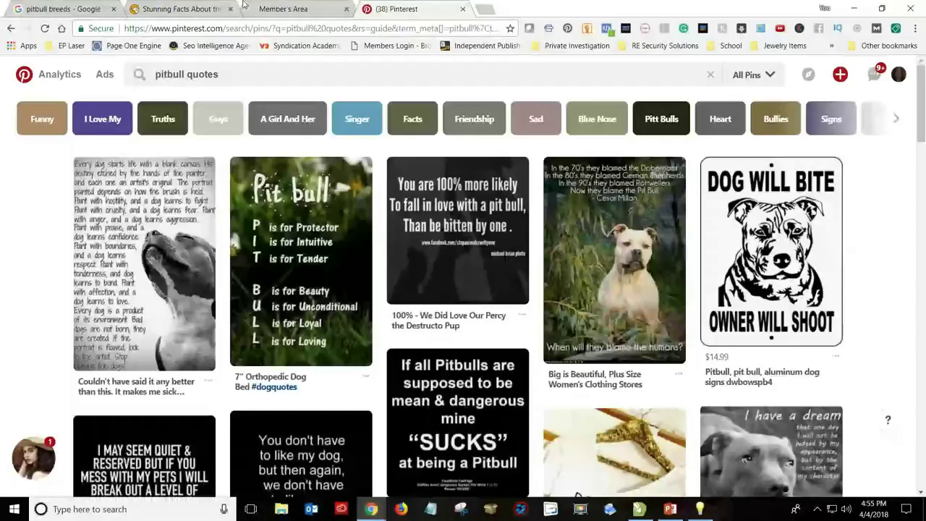
left_click(292, 9)
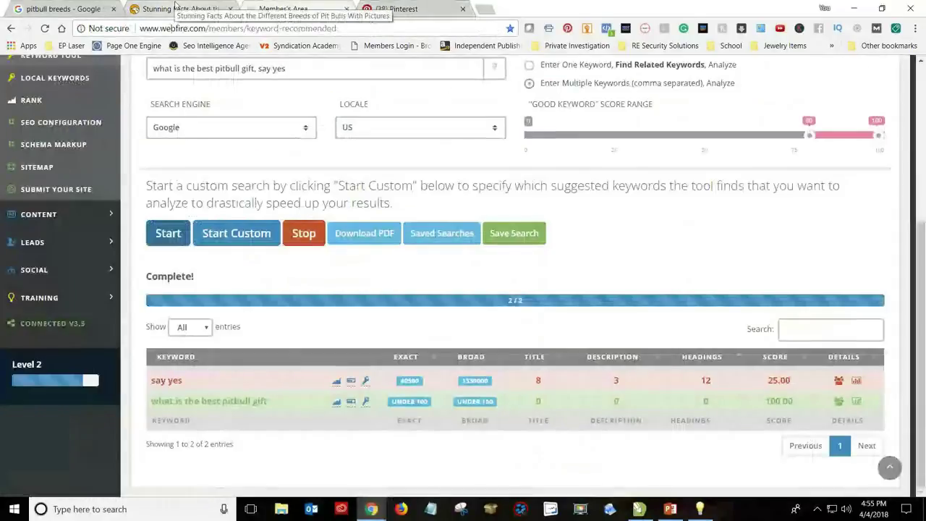
left_click(175, 7)
left_click(69, 8)
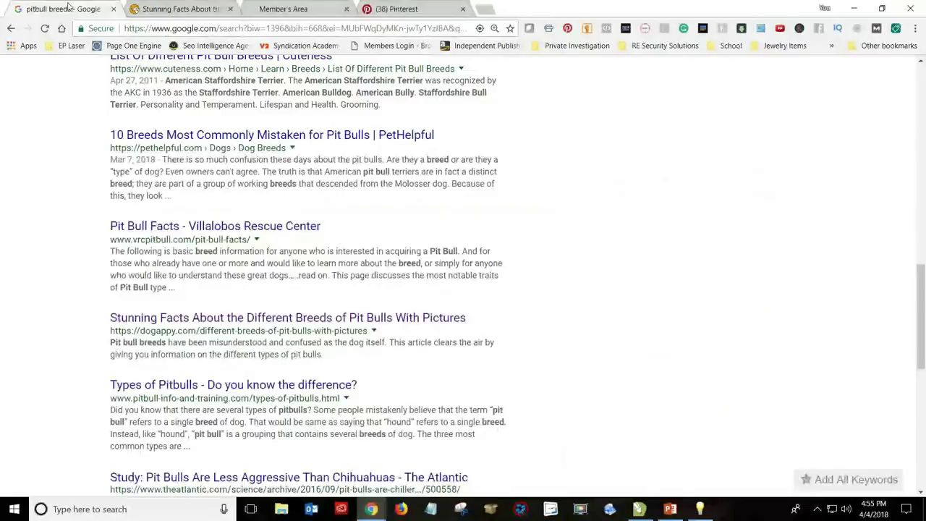
scroll(557, 272, "up", 5)
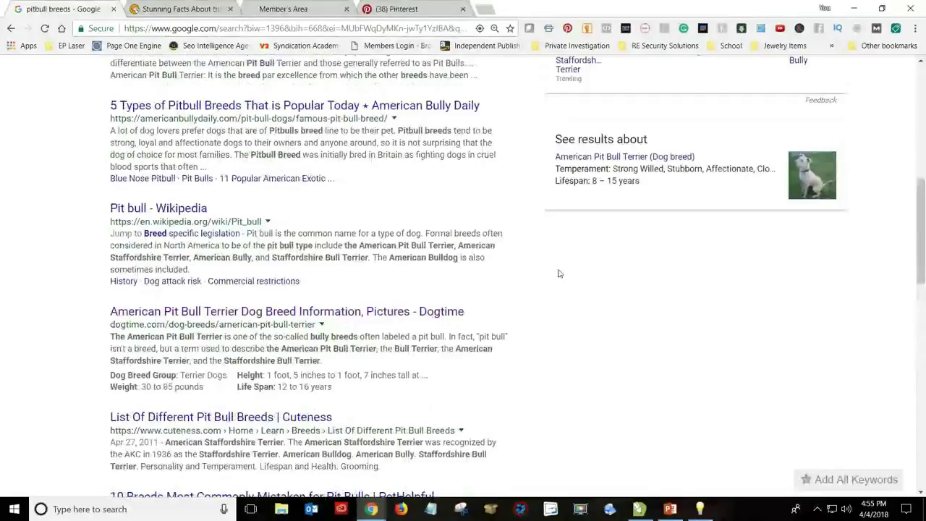
scroll(559, 274, "up", 3)
scroll(518, 274, "up", 5)
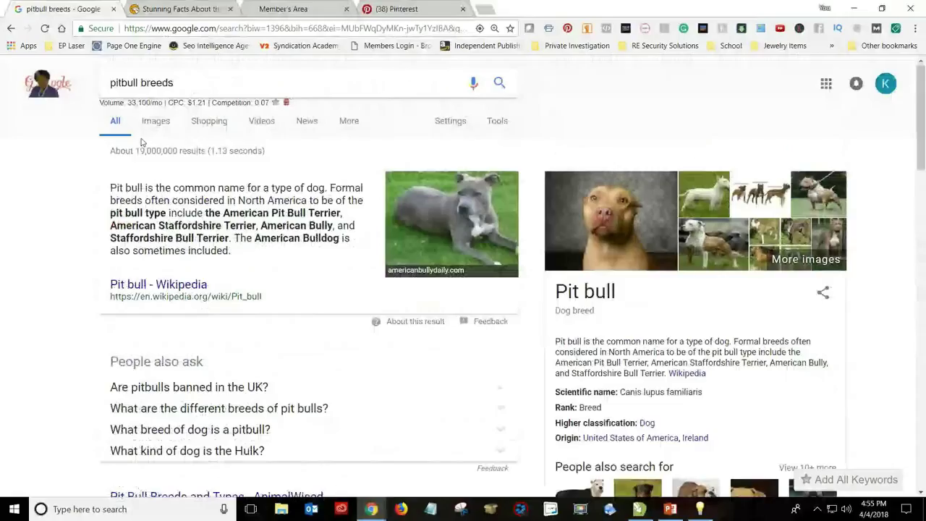